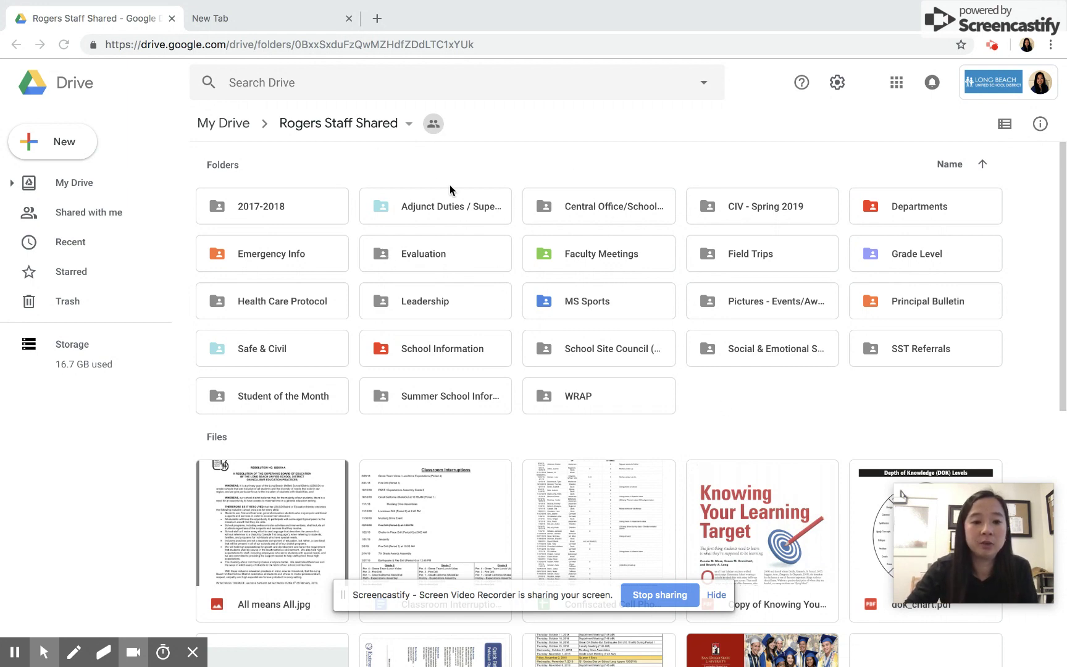
Switch the Rogers Staff Shared folder to list view and open the Sample Digital Notebook presentation
scroll(514, 343, "down", 8)
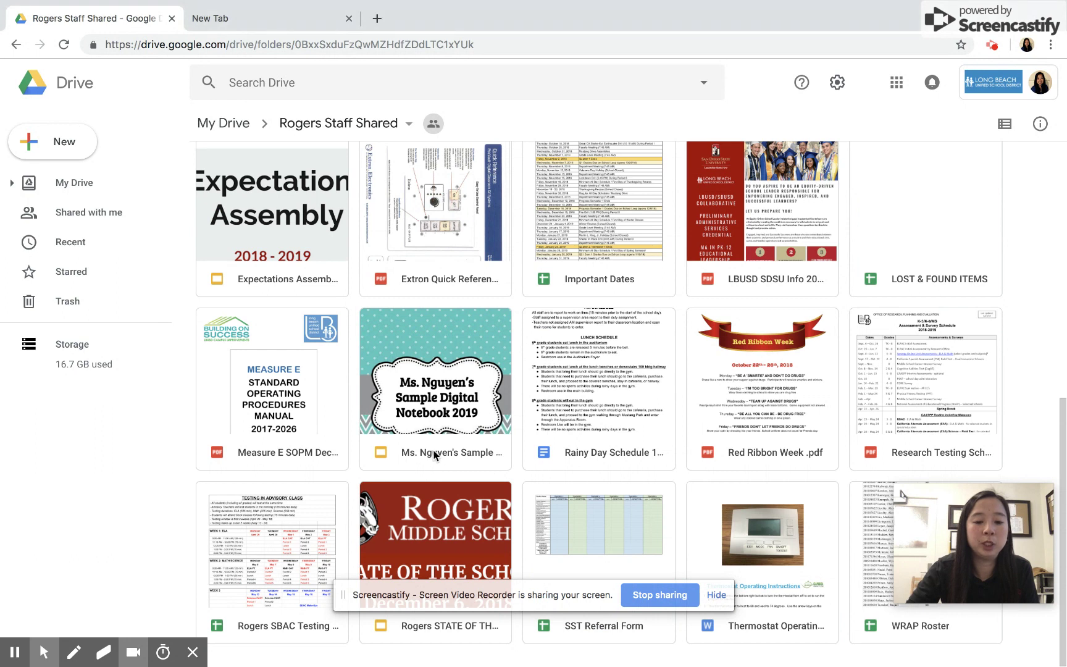
left_click(449, 432)
scroll(562, 286, "up", 8)
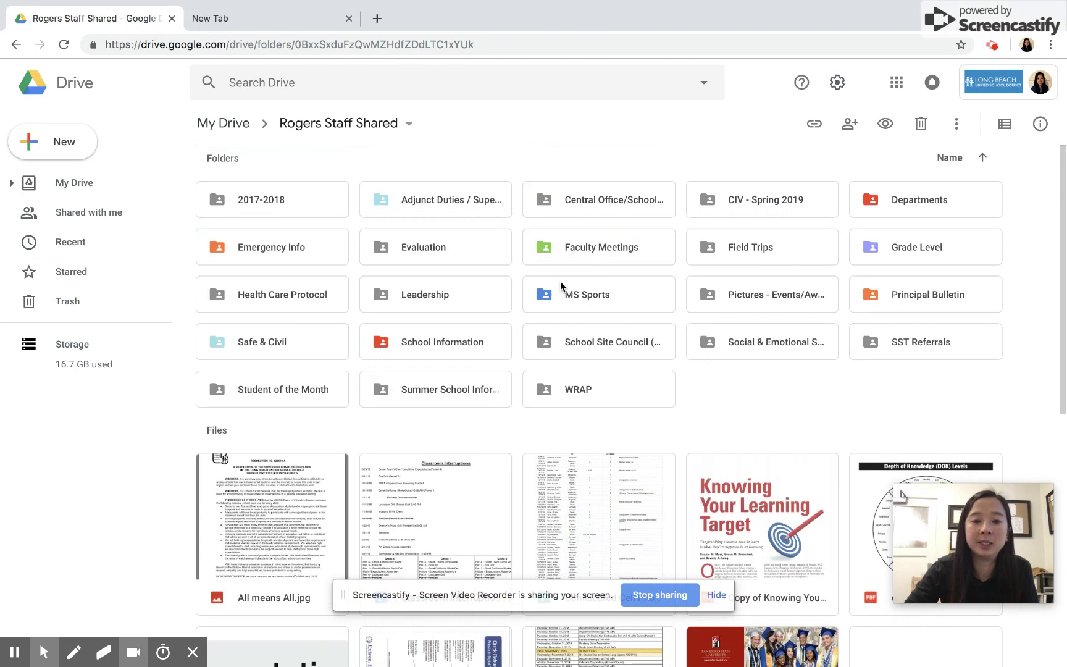
left_click(1005, 124)
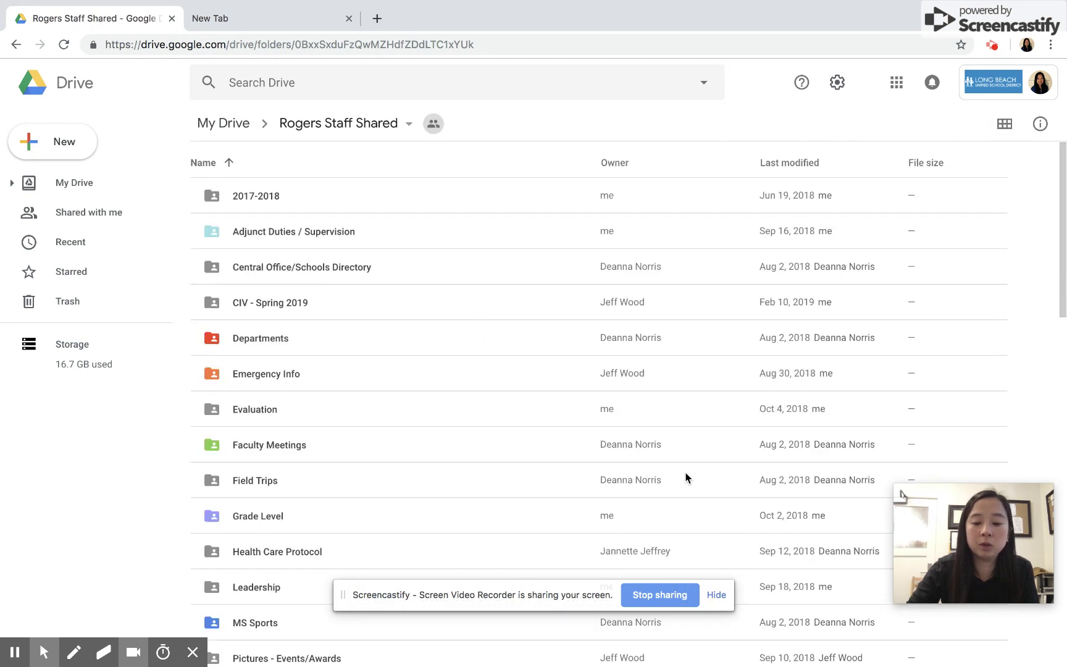
scroll(442, 396, "down", 20)
scroll(444, 393, "down", 1)
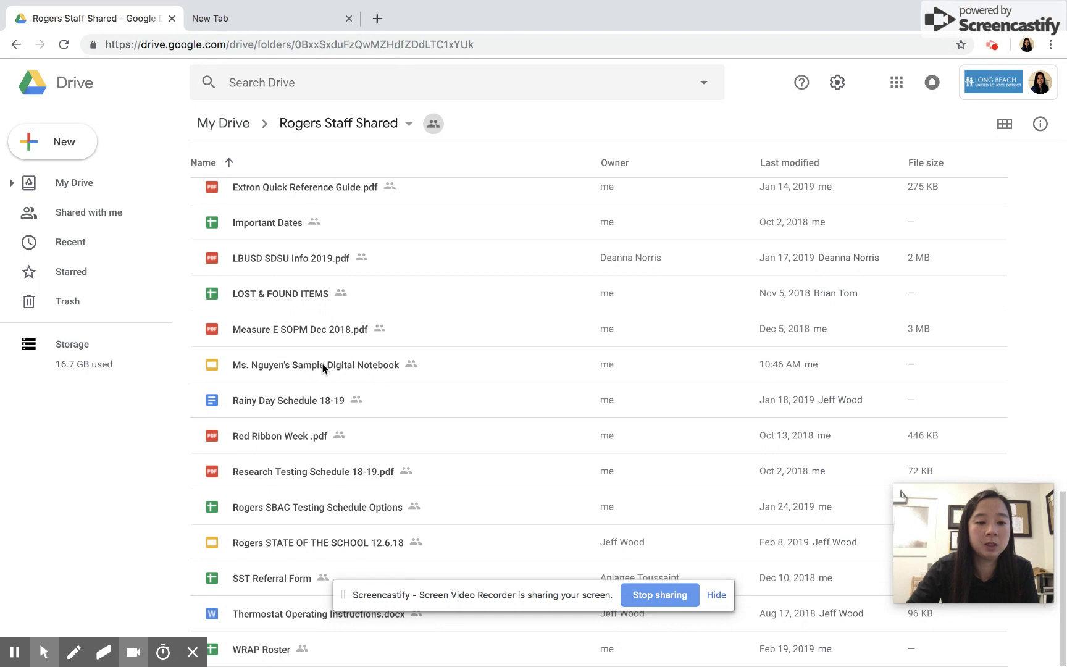
left_click(212, 372)
double_click(281, 371)
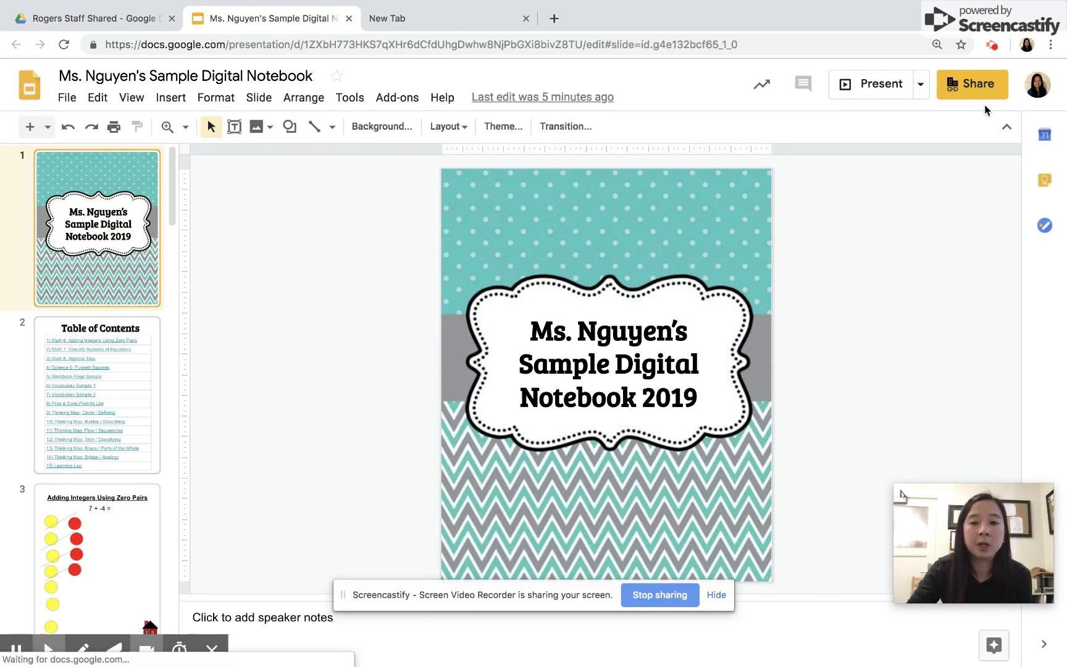
Check a Table of Contents link, then drag the red circles on the zero-pairs slide and back
left_click(127, 384)
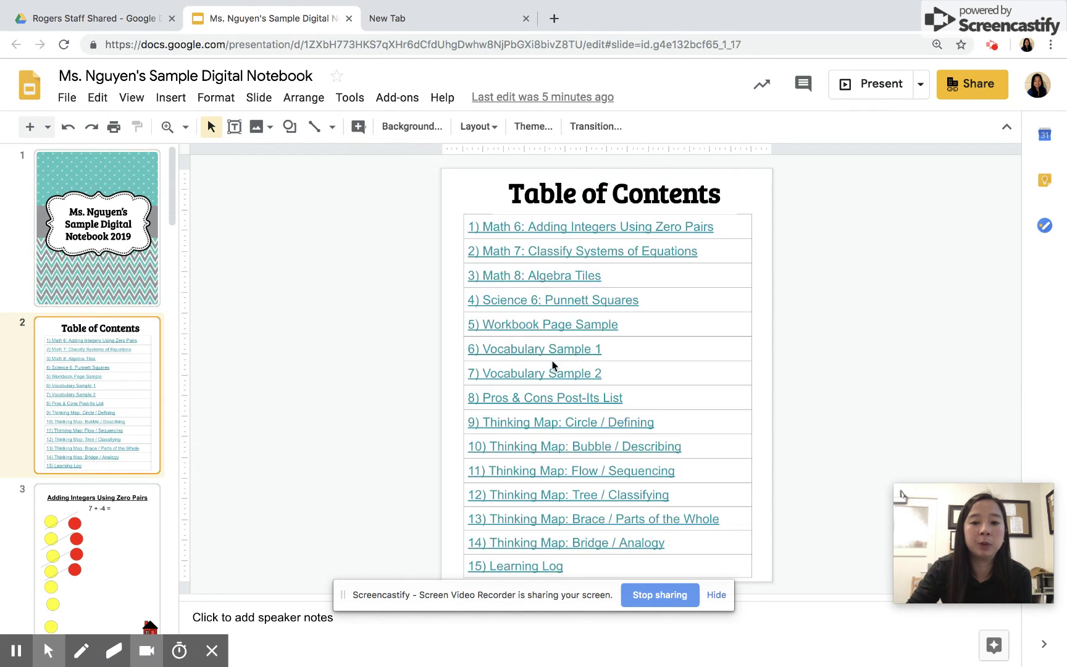
left_click(593, 231)
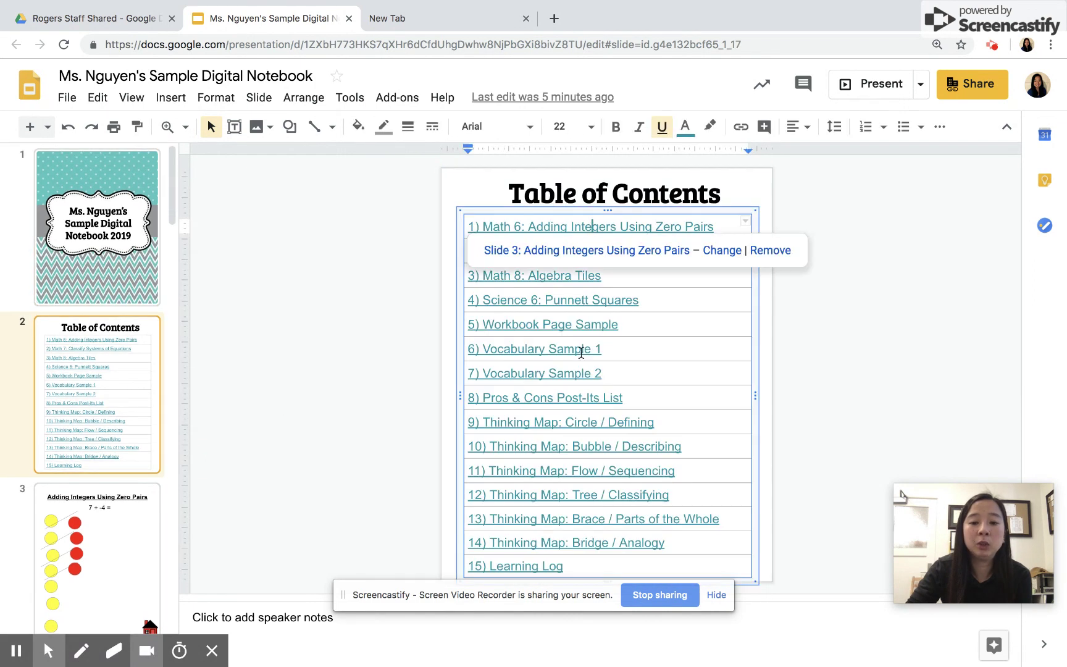
left_click(326, 384)
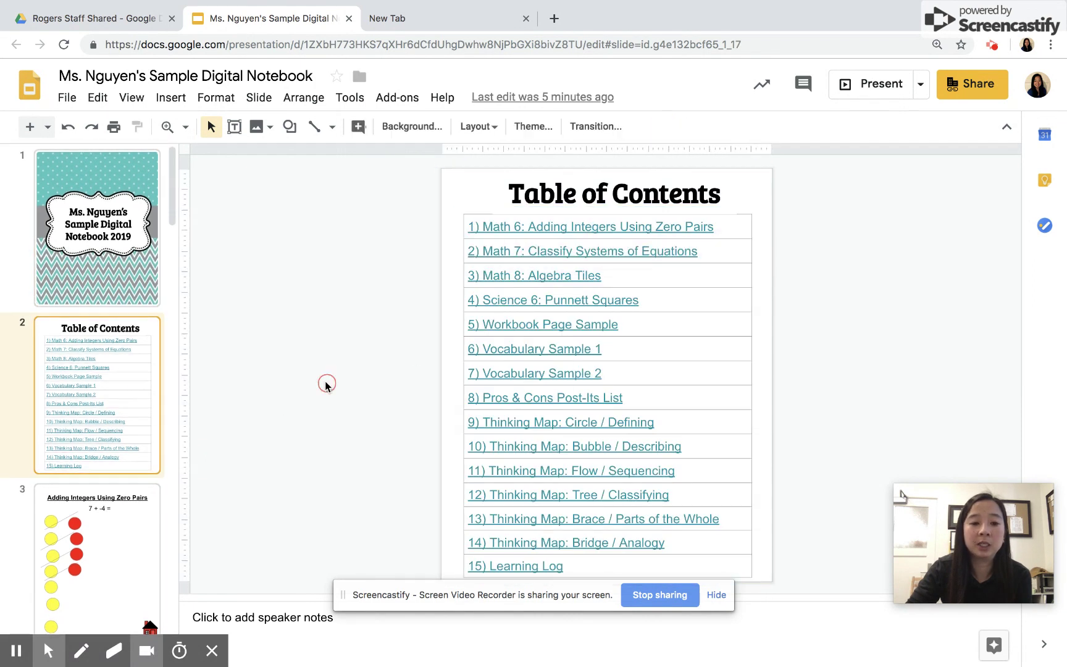
left_click(105, 563)
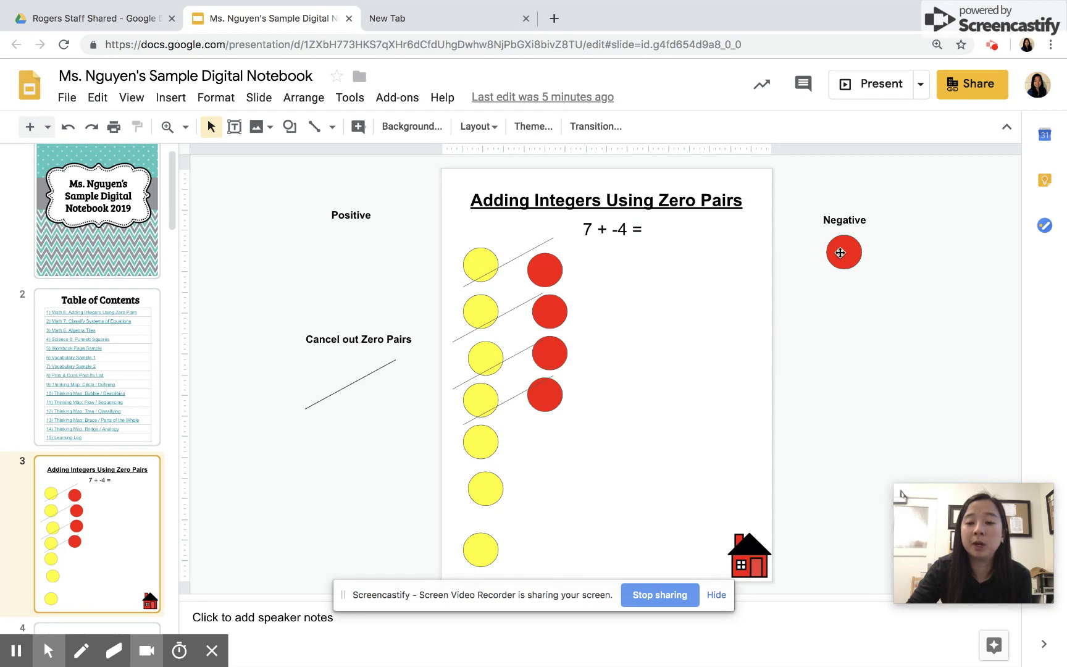
mouse_move(839, 252)
left_mouse_down()
mouse_move(719, 317)
mouse_move(653, 283)
mouse_move(815, 275)
mouse_move(845, 254)
left_mouse_up()
left_click_drag(718, 309, 847, 253)
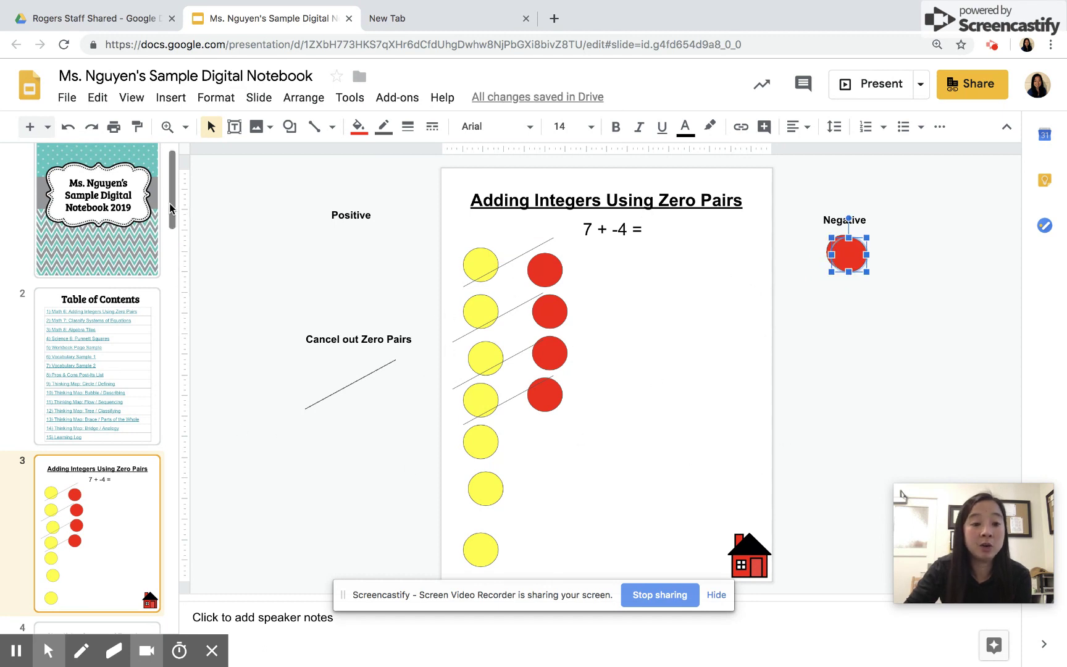
left_click_drag(179, 206, 174, 290)
Sort the graphs under the line-type headings on Classifying Systems of Equations, then return them
left_click(126, 229)
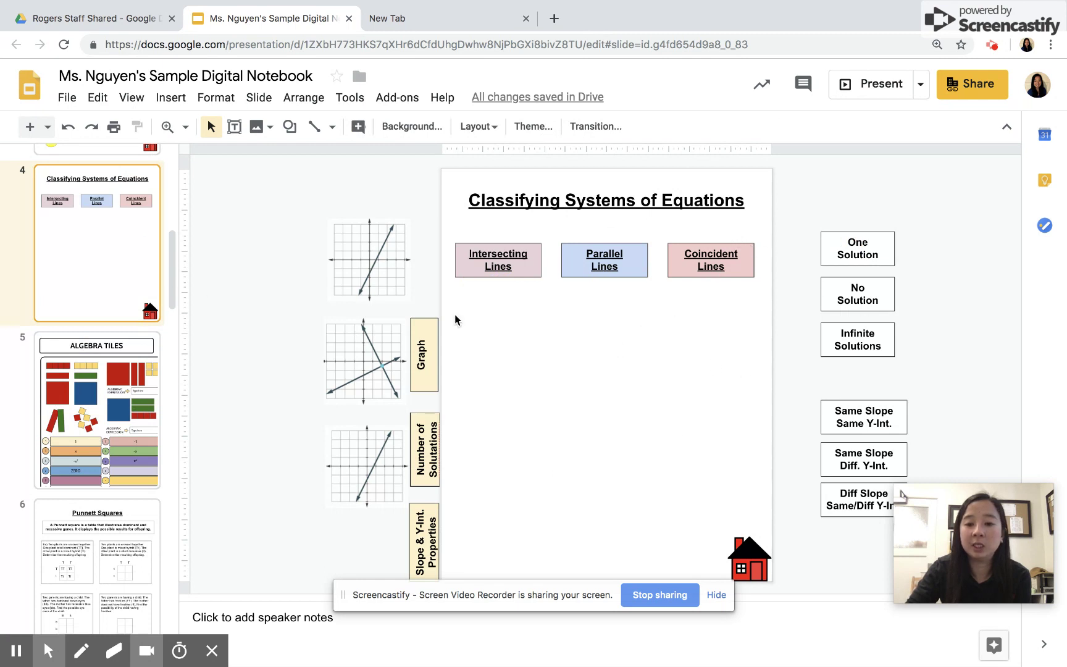
left_click_drag(381, 278, 511, 348)
mouse_move(369, 361)
left_mouse_down()
mouse_move(700, 329)
mouse_move(367, 355)
left_mouse_up()
left_click_drag(494, 334, 371, 255)
left_click(302, 265)
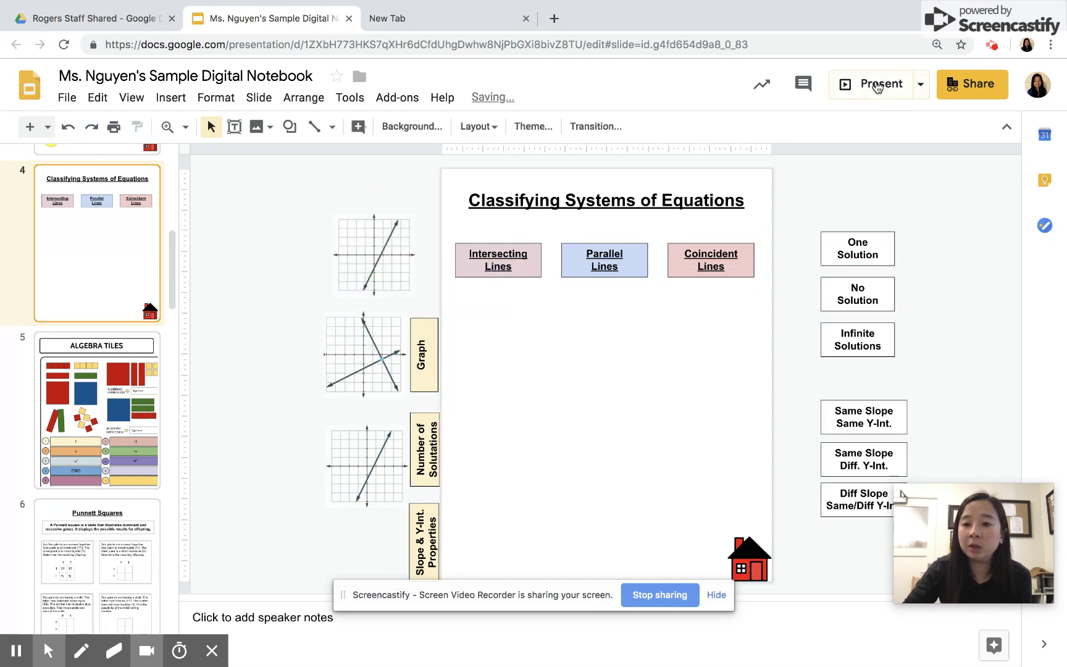
In the slideshow, test the home icon plus the Classify Systems, Bubble Map and Vocabulary Sample 1 links, then exit
left_click(872, 89)
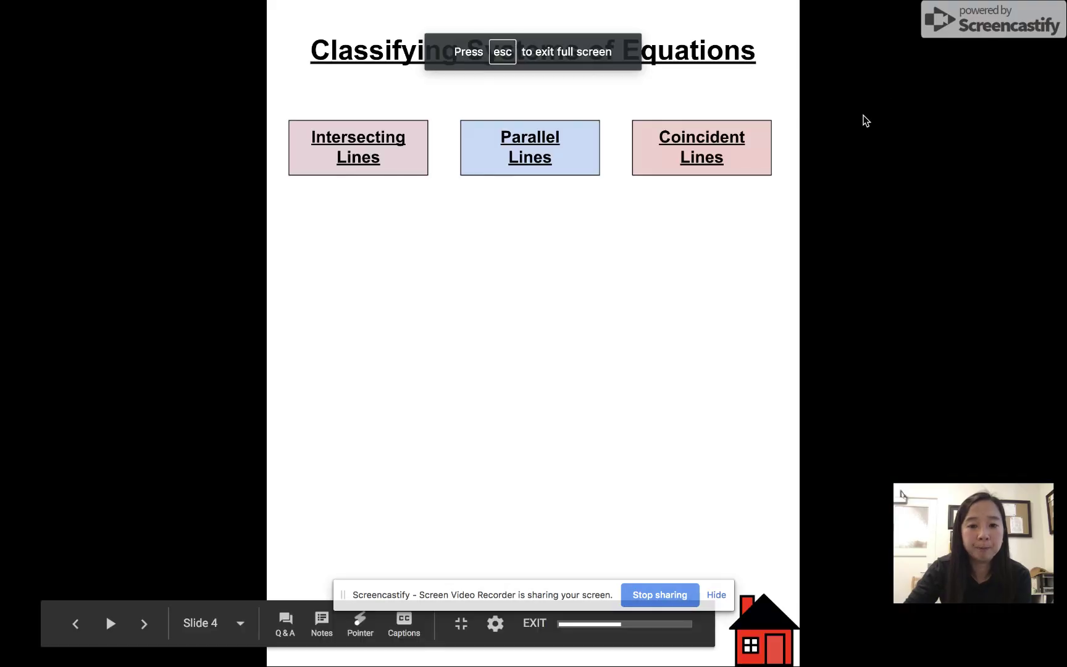
left_click(761, 658)
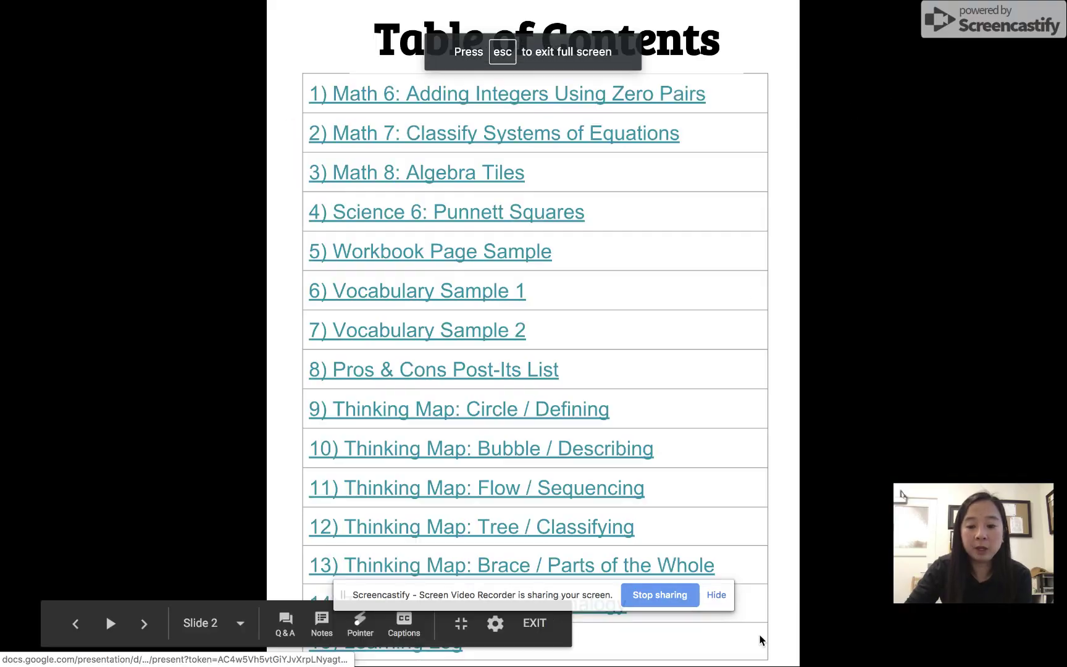
key("Left")
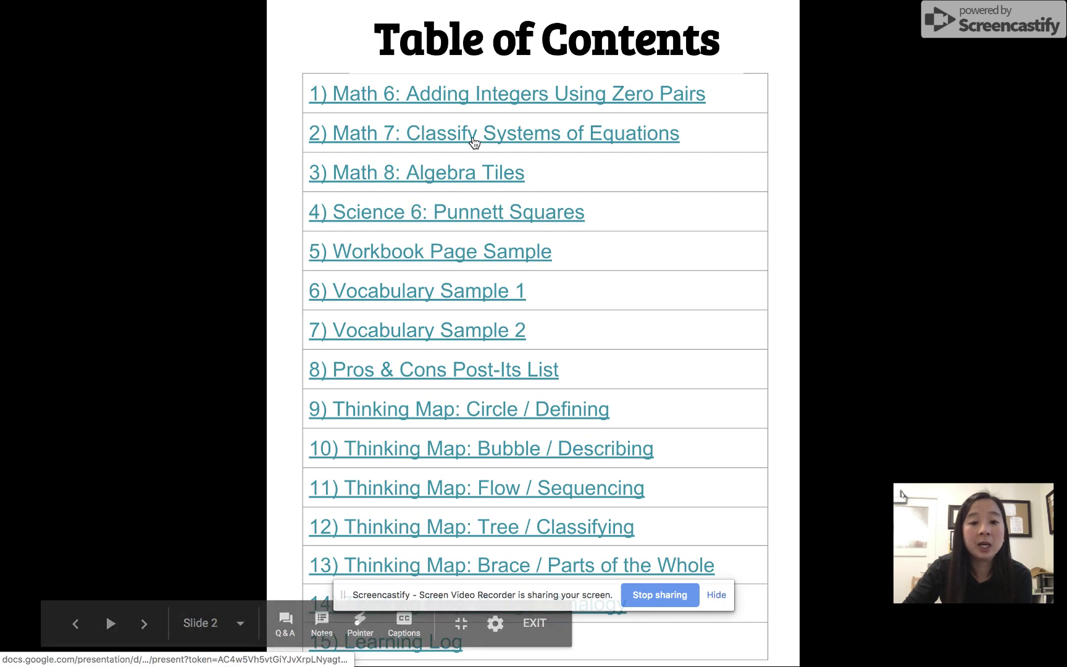
left_click(473, 142)
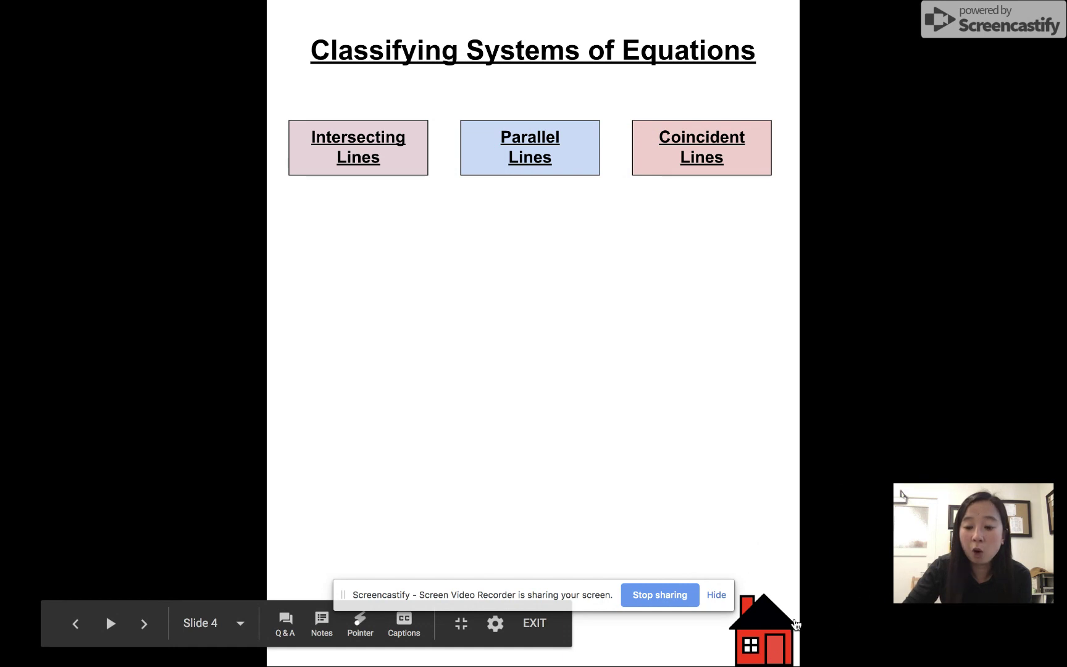
left_click(768, 625)
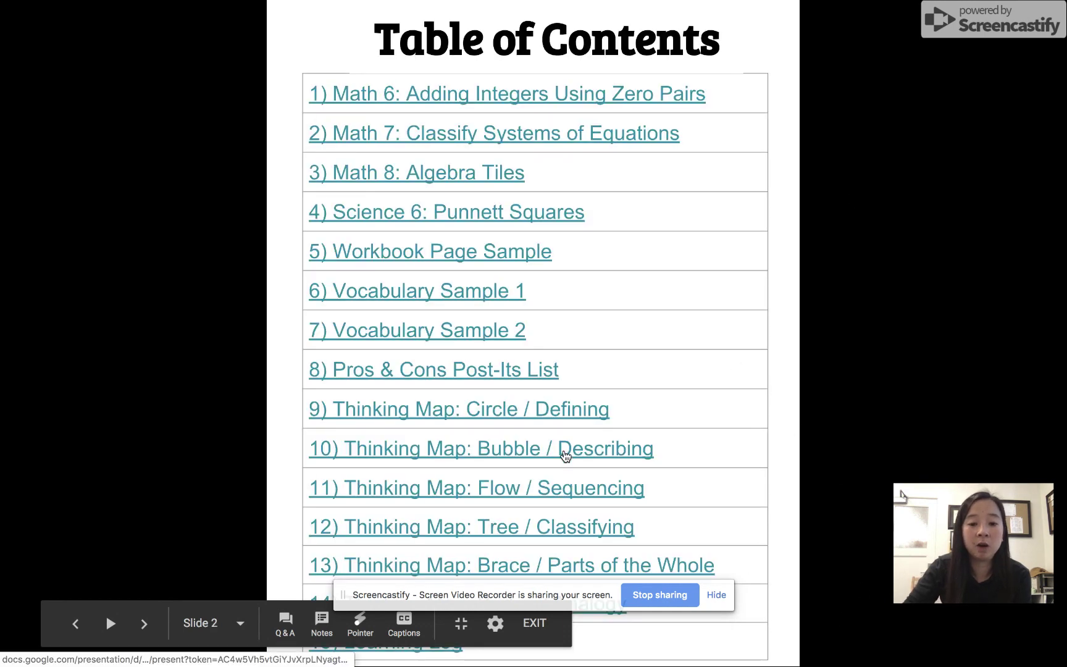
left_click(567, 451)
left_click(774, 626)
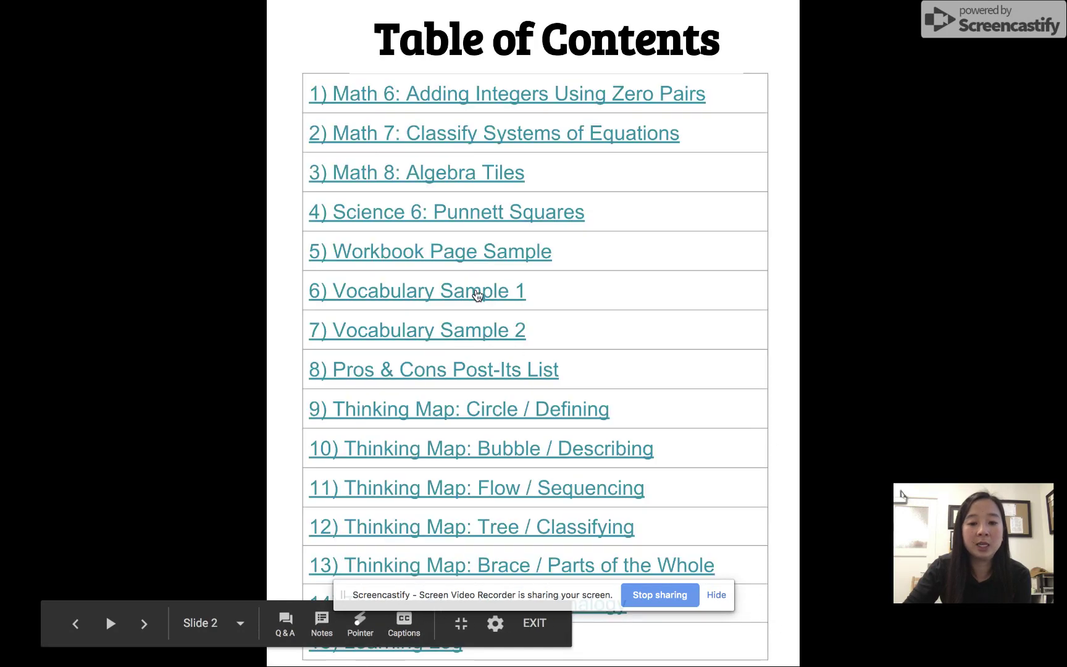
left_click(476, 294)
left_click(758, 627)
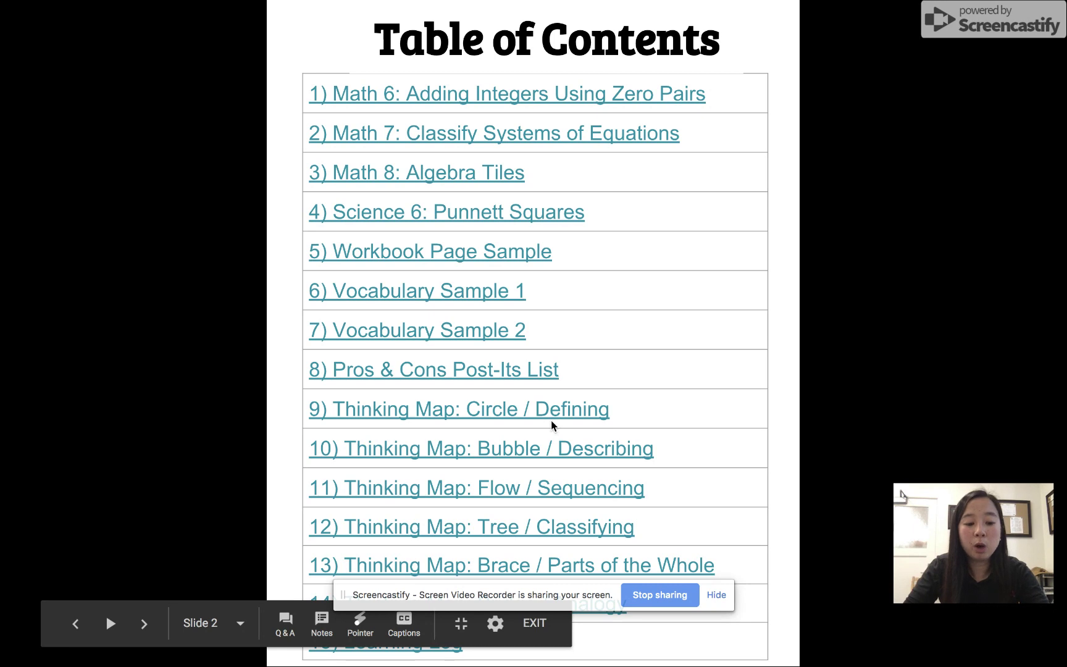
key("Escape")
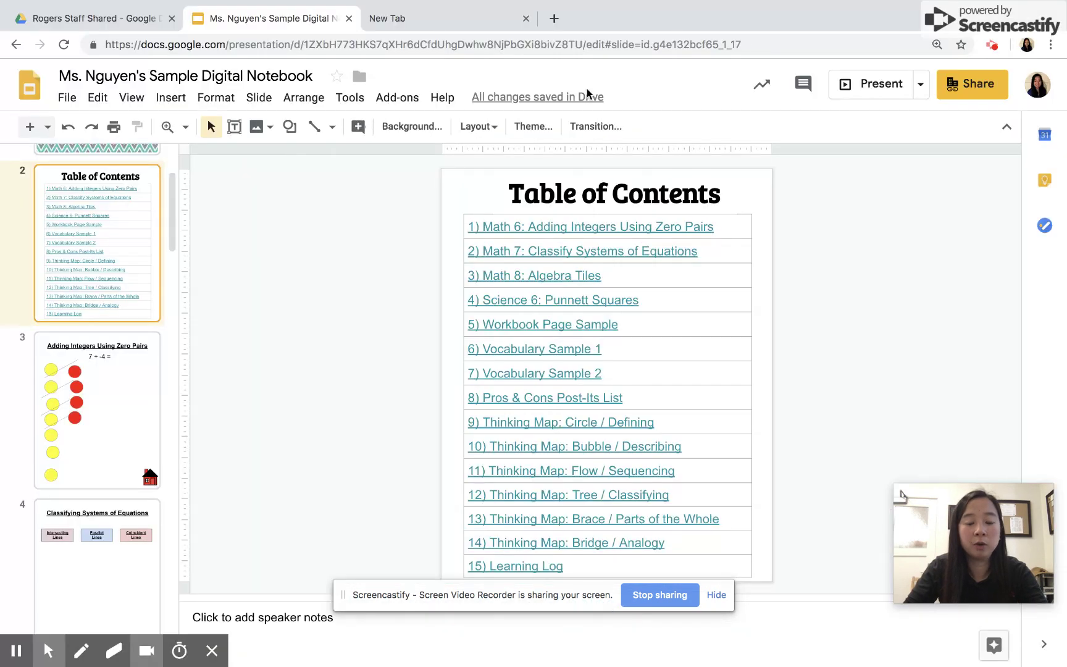
Create a new blank Google Slides presentation
left_click_drag(176, 209, 175, 159)
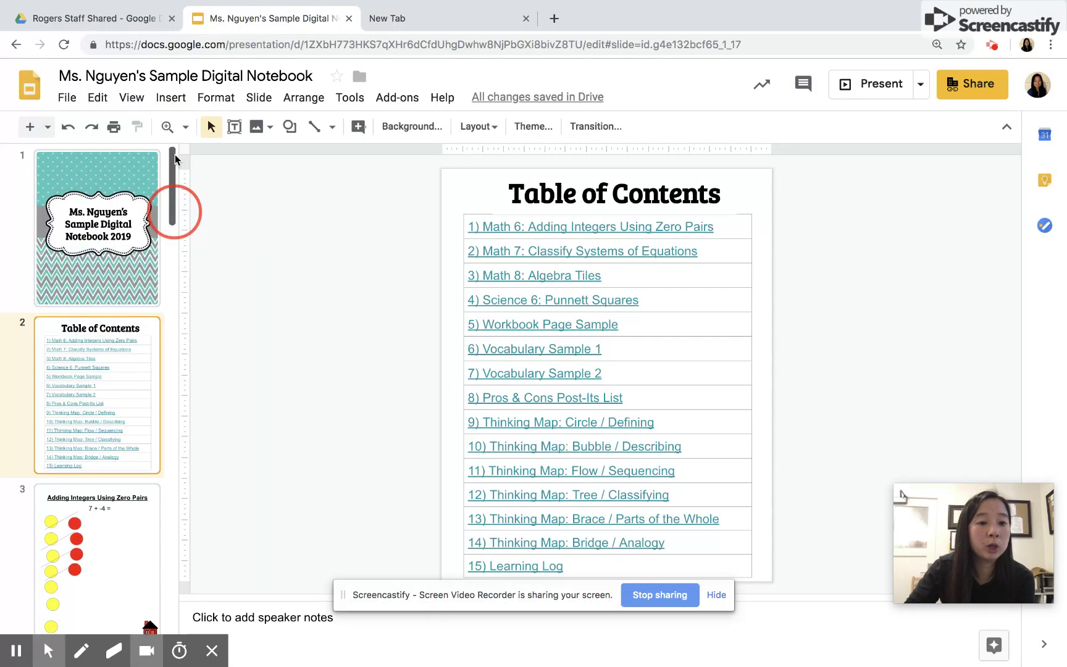
left_click(67, 97)
mouse_move(148, 172)
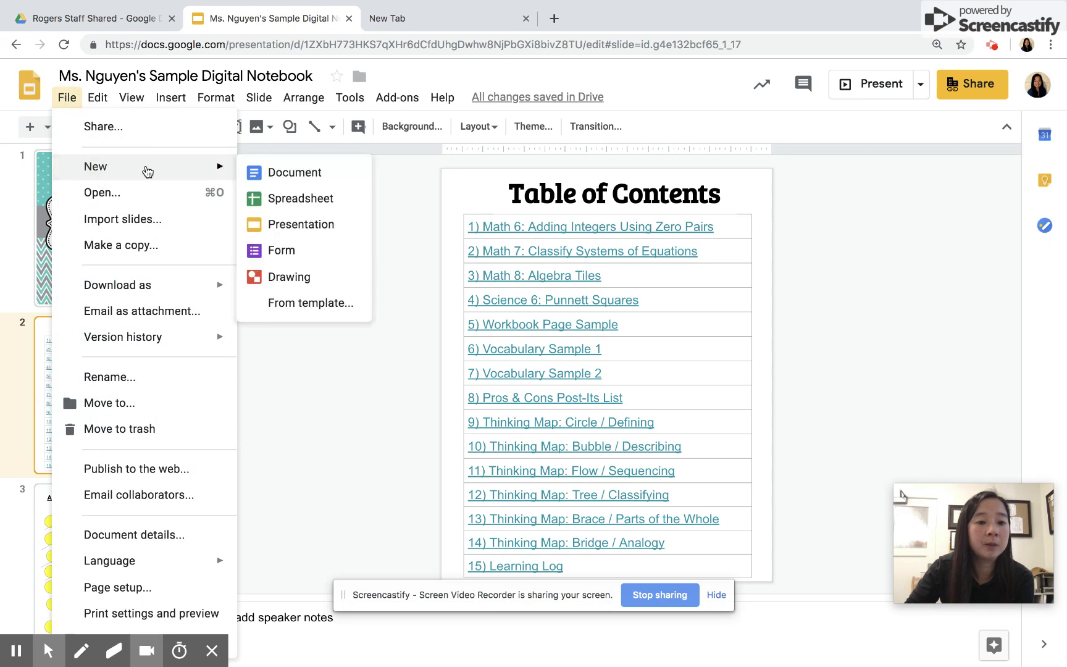
left_click(305, 225)
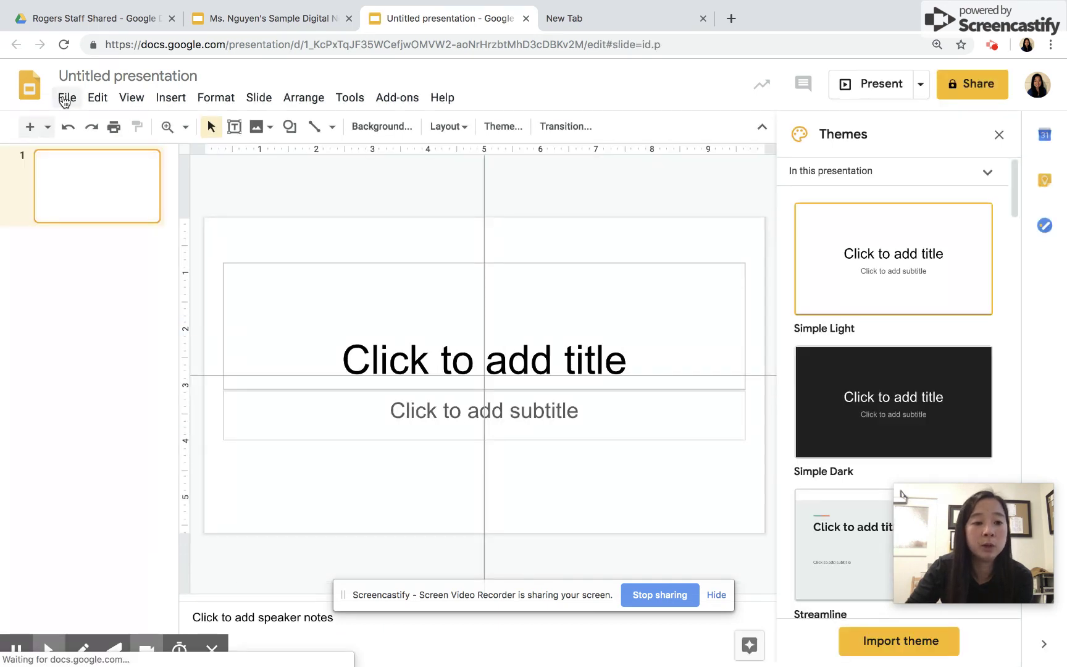
Set the page size to a custom 8 × 10 inches
left_click(62, 101)
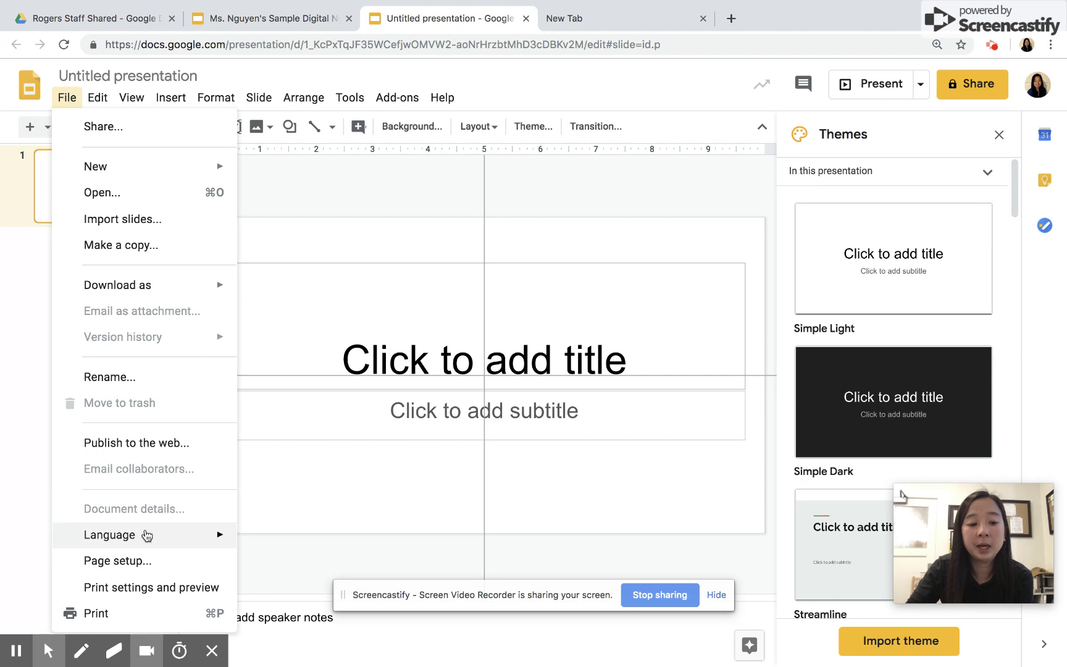
left_click(149, 563)
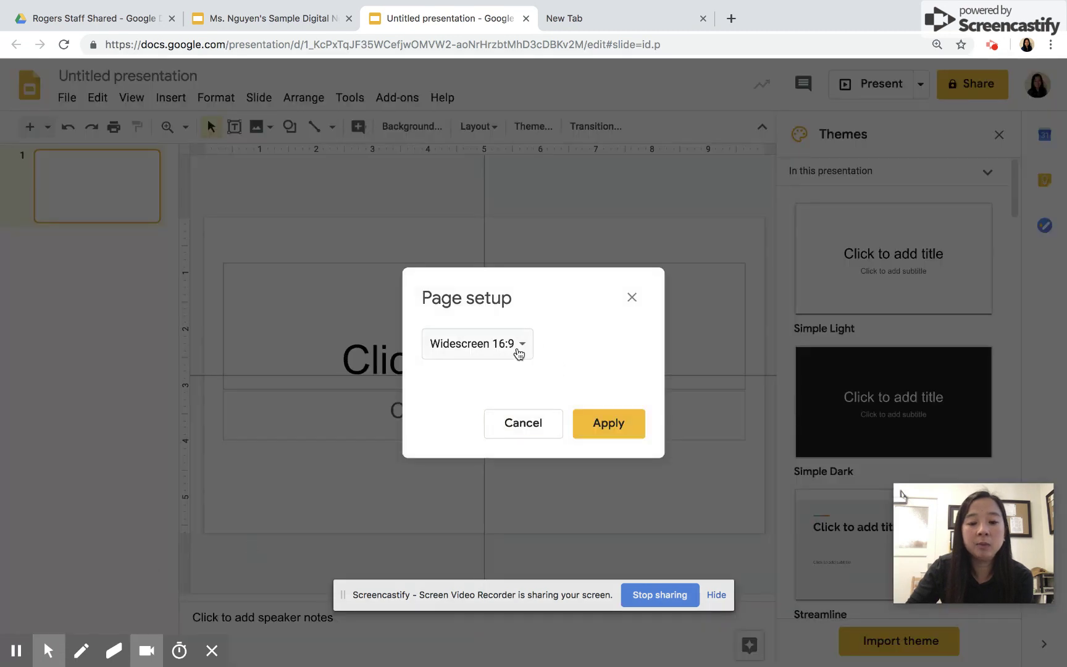
left_click(519, 349)
left_click(498, 398)
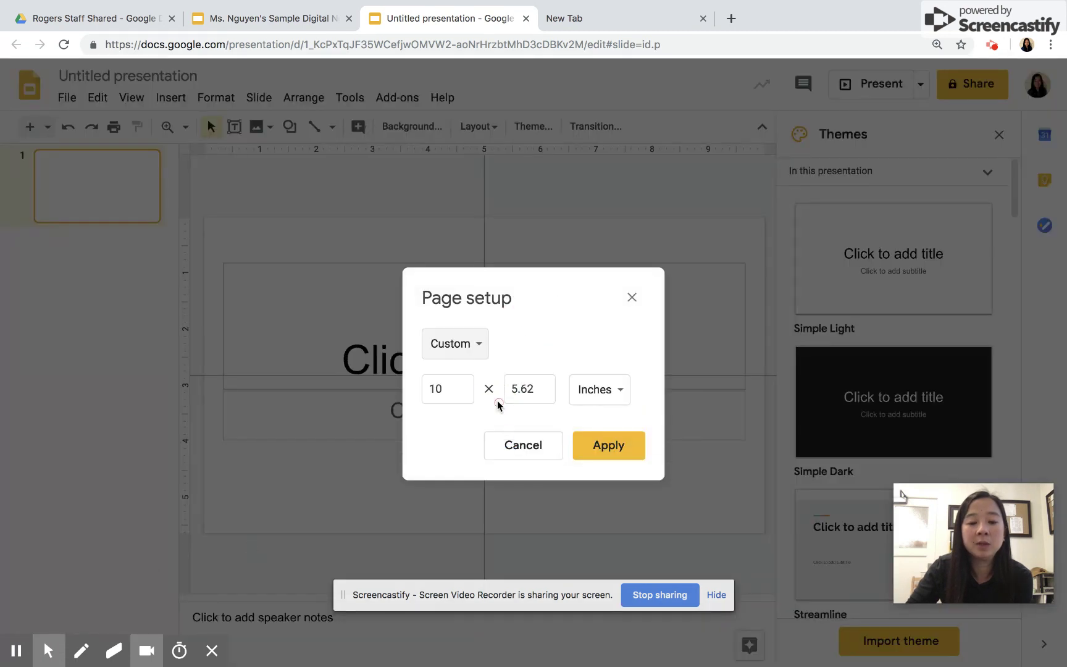
double_click(459, 393)
type("8")
key("Tab")
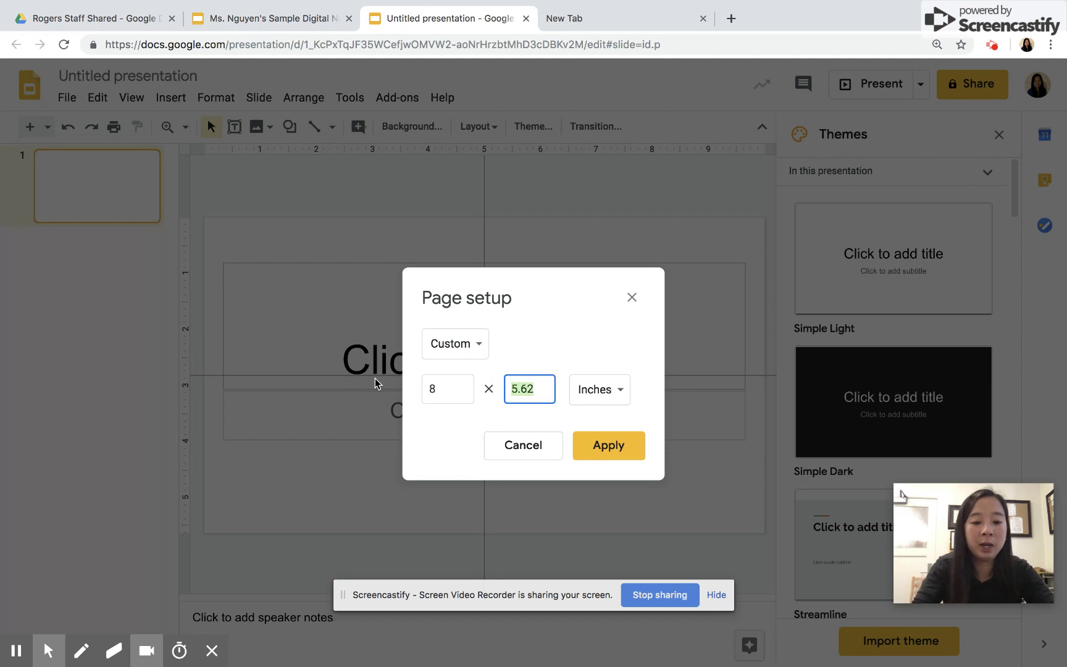
type("10")
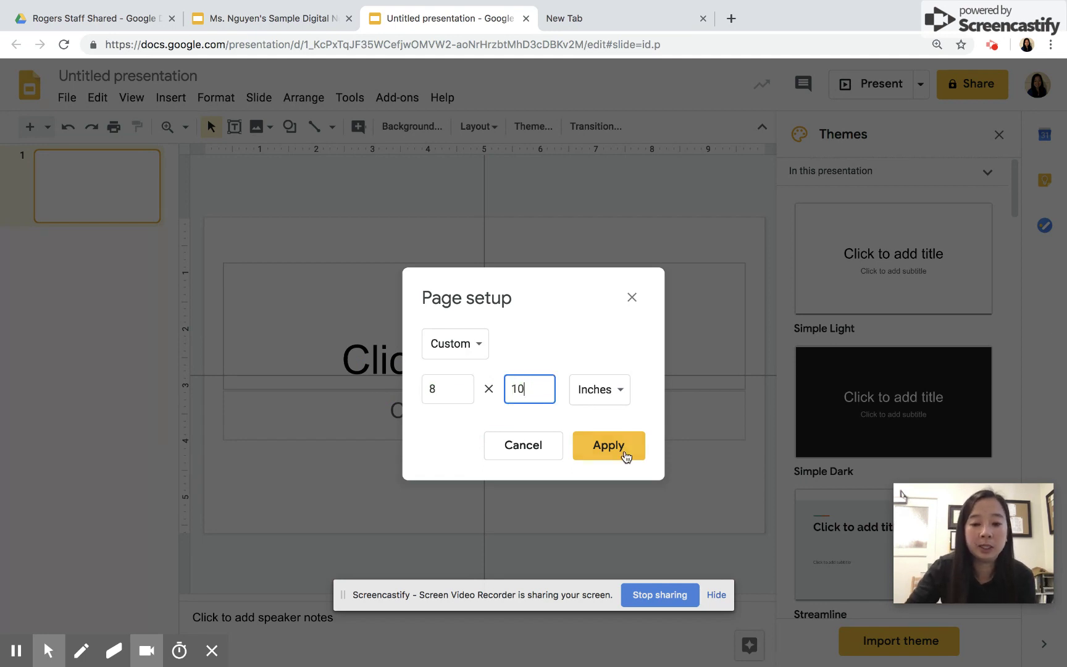
left_click(608, 445)
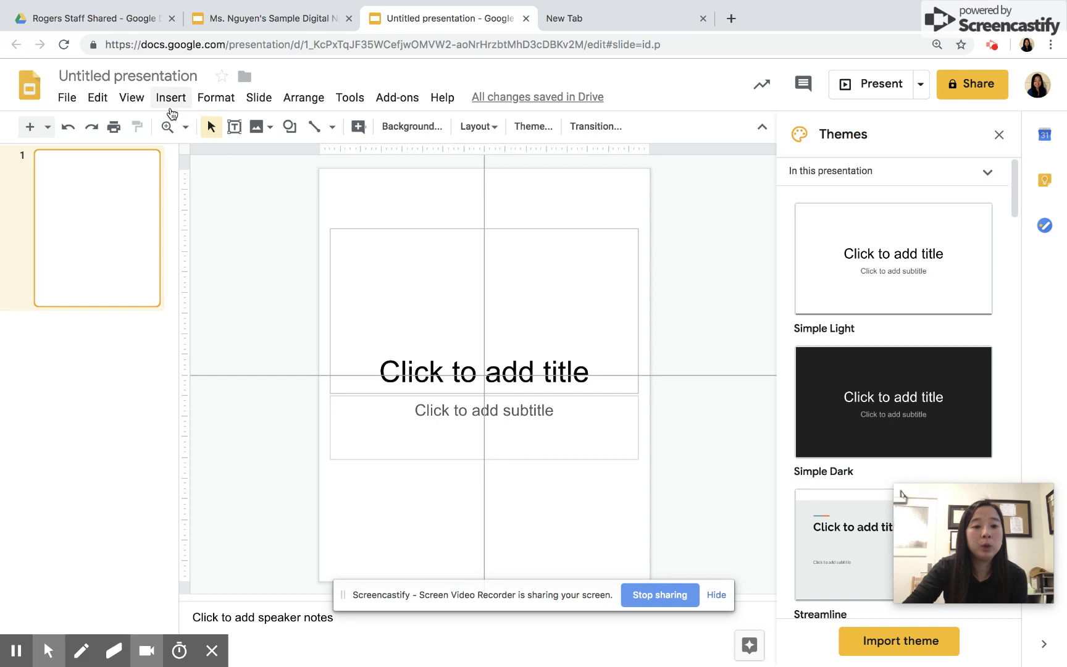
Search images for 'composition notebook' and set the first result as the slide 1 background
left_click(167, 106)
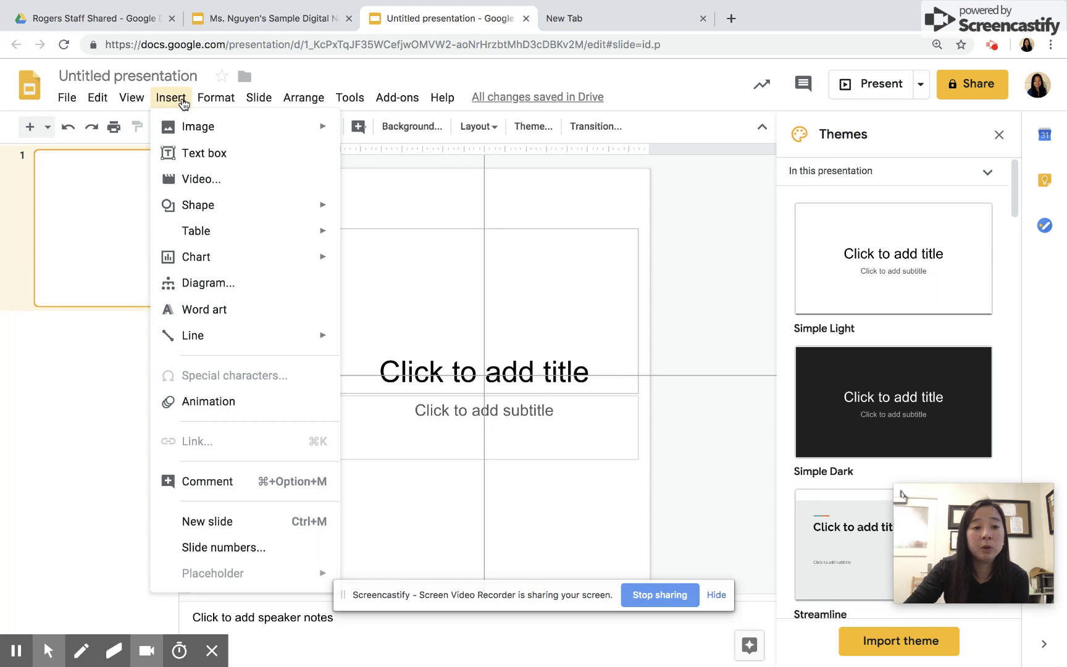
mouse_move(259, 99)
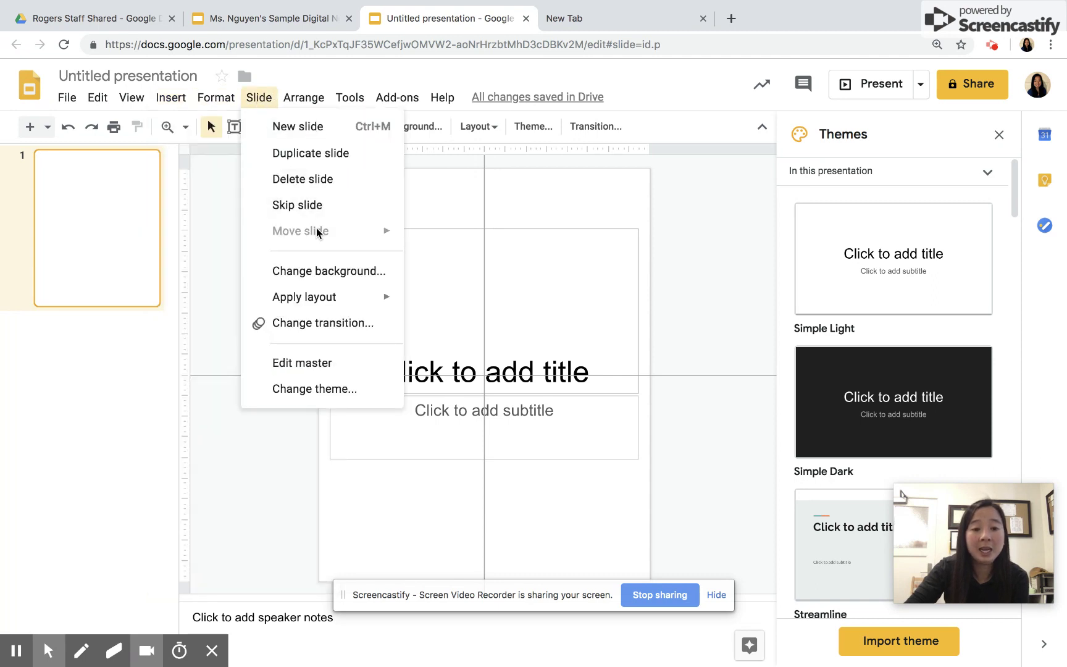
left_click(332, 279)
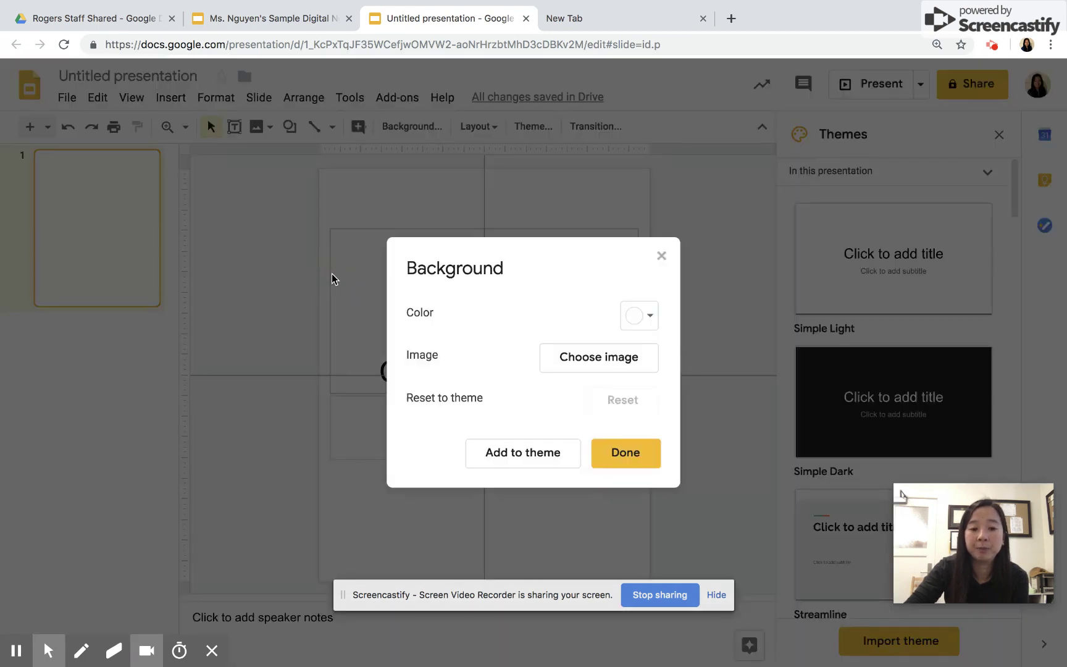
left_click(622, 362)
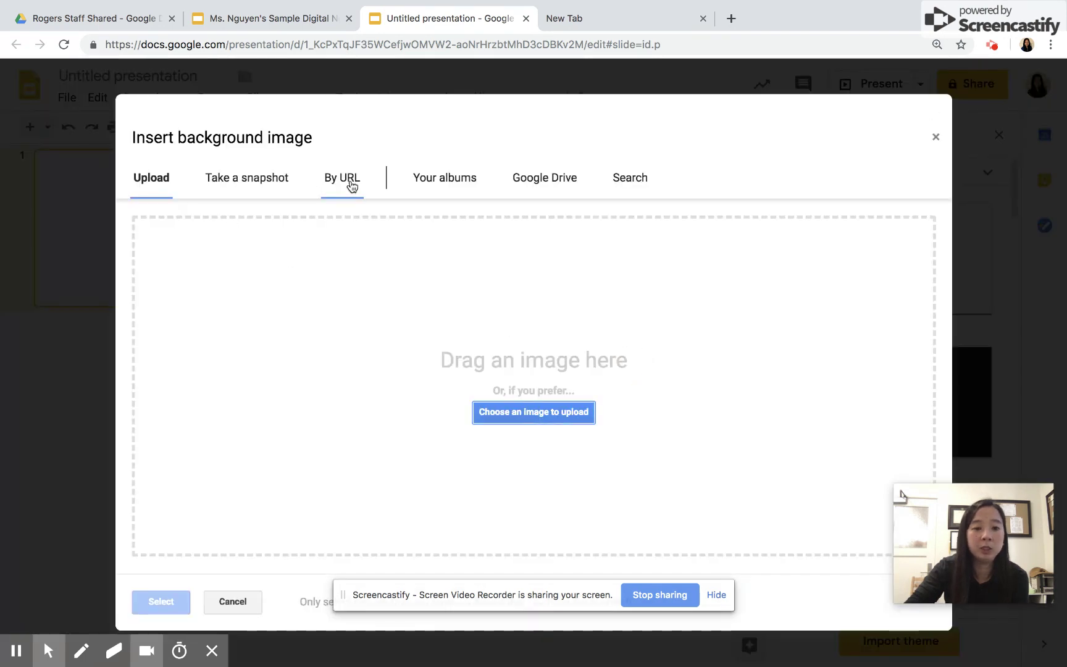
left_click(636, 185)
left_click(301, 233)
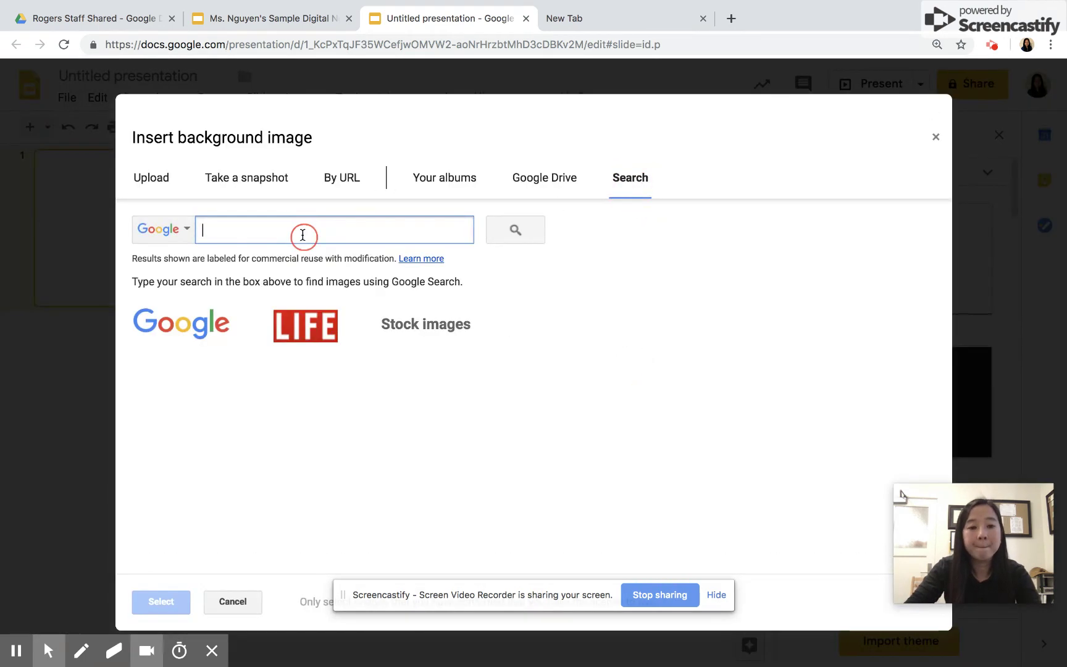
type("composition no")
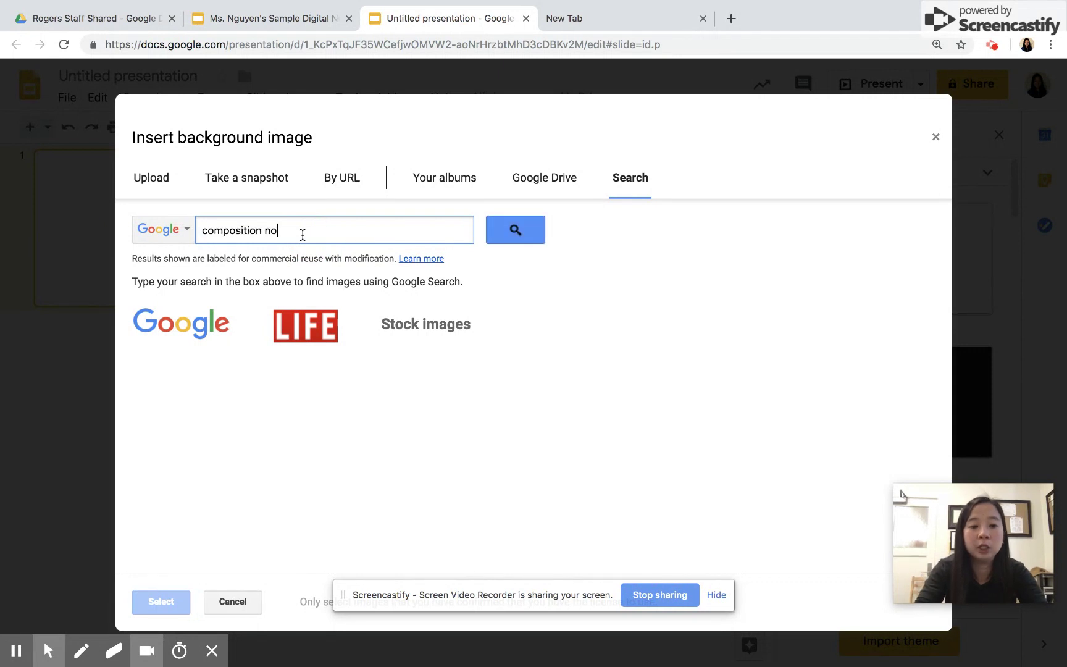
type("tebook")
key("Return")
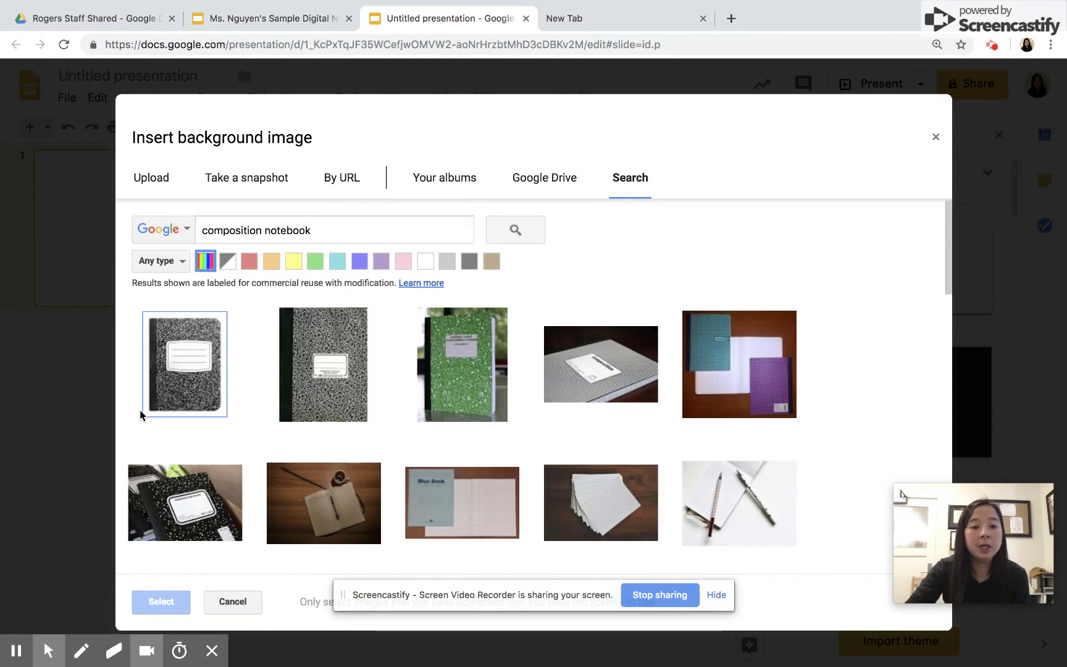
left_click(172, 366)
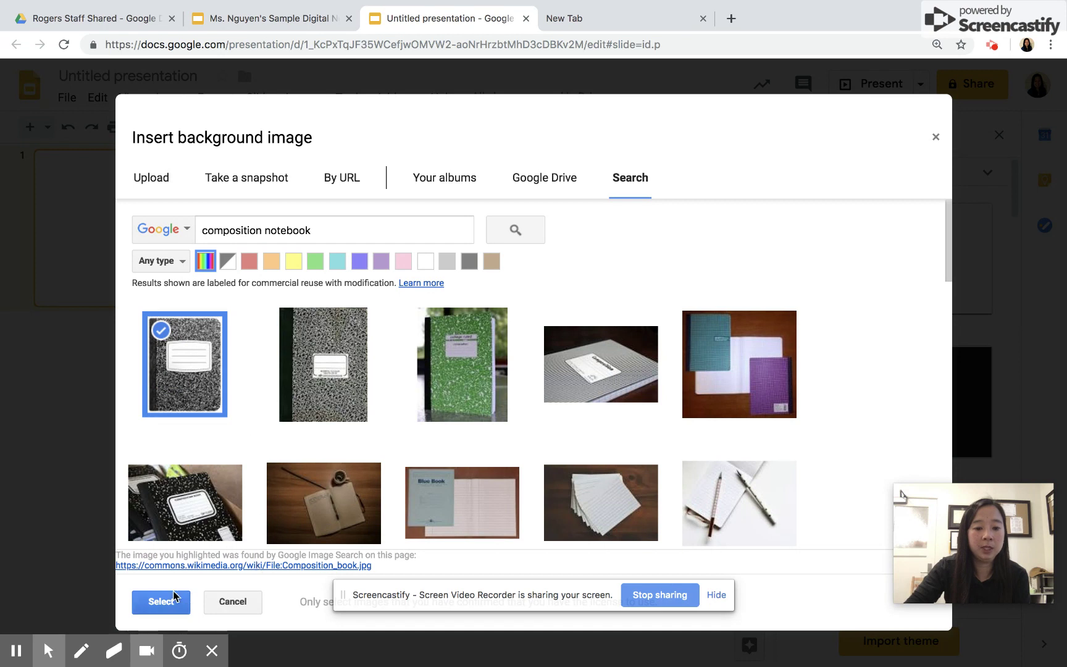
left_click(170, 609)
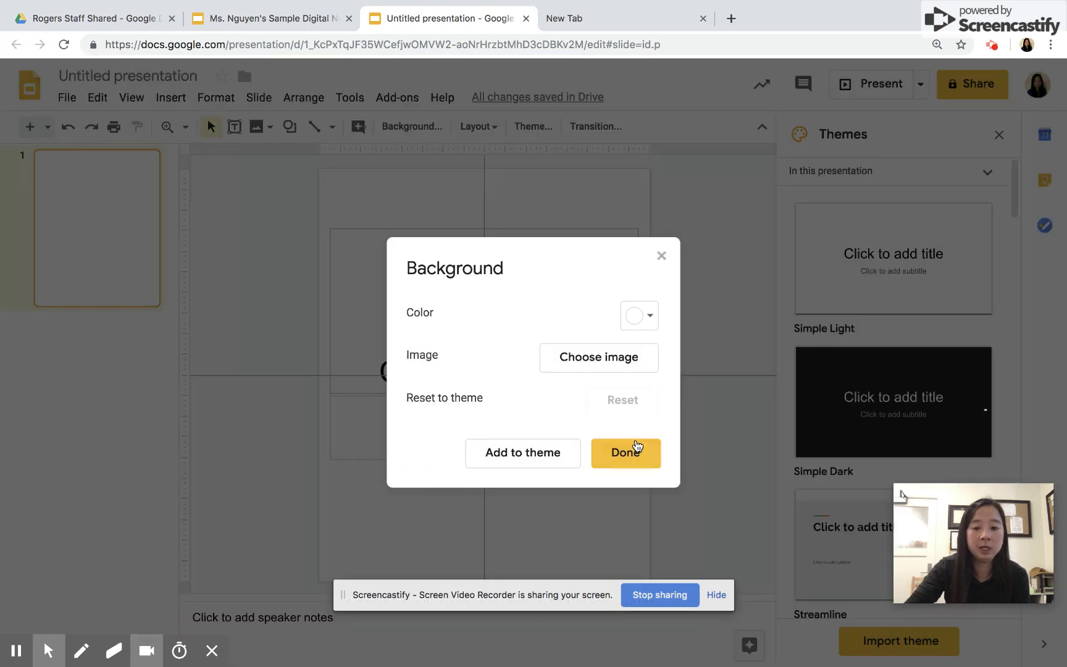
left_click(640, 450)
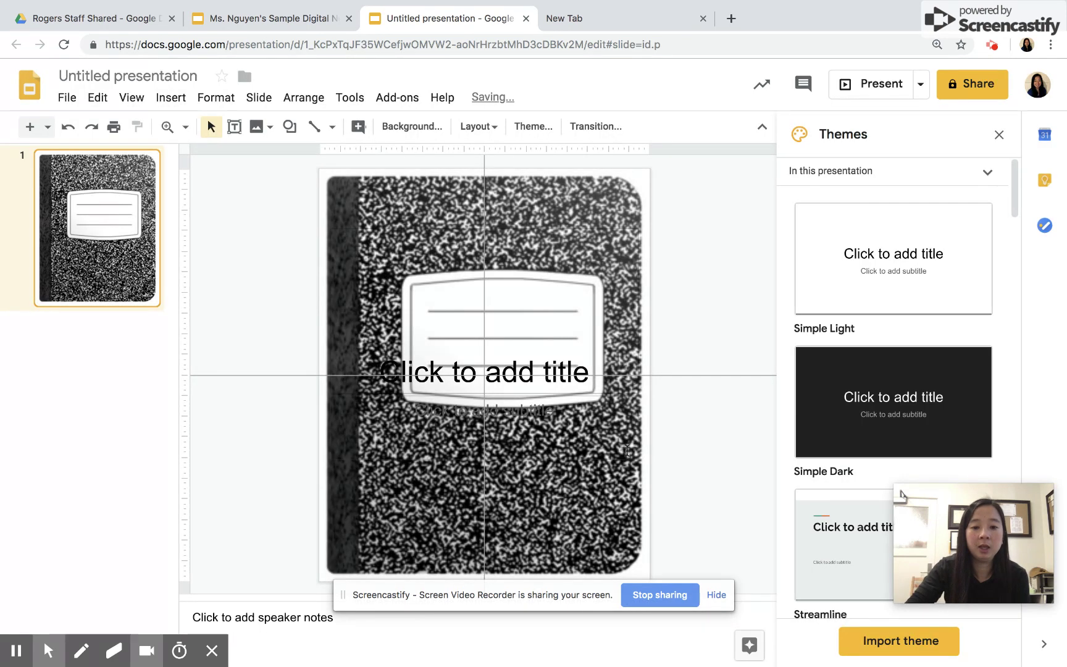
Type Student Name, Subject, Period and 2018-2019 on separate lines in the cover title
left_click(538, 374)
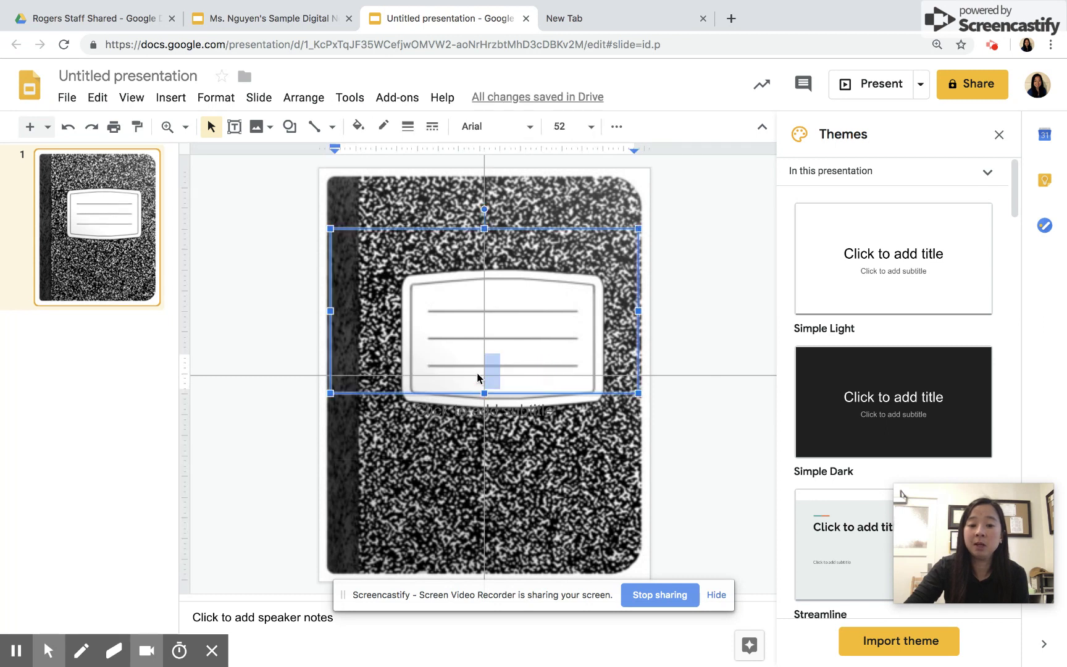
key("Escape")
key("Escape")
left_click(501, 374)
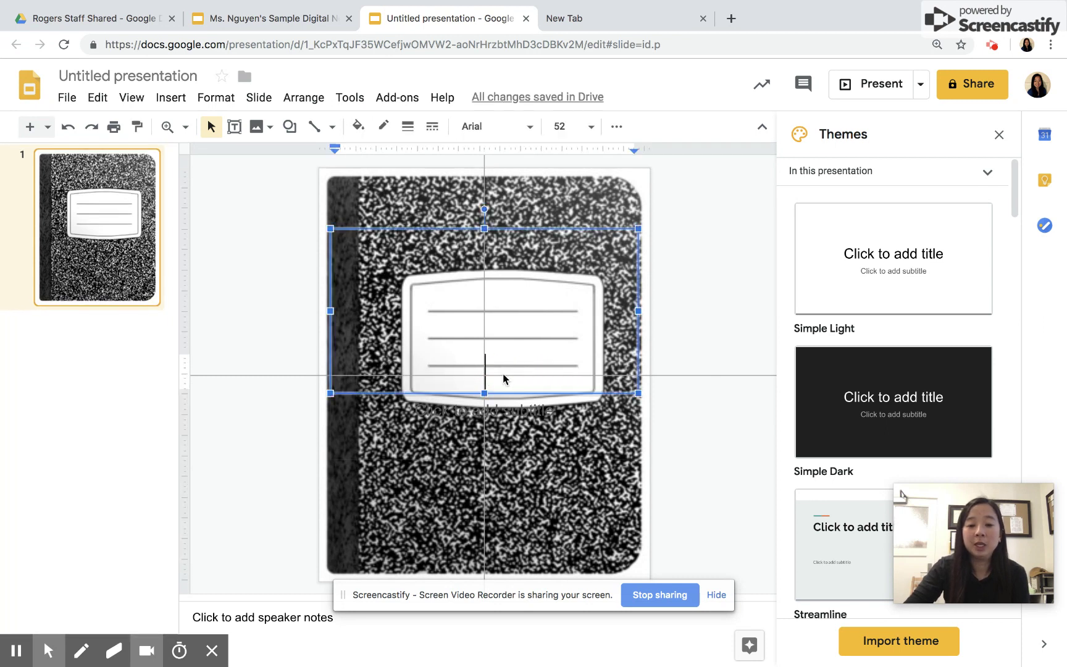
type("Student Name")
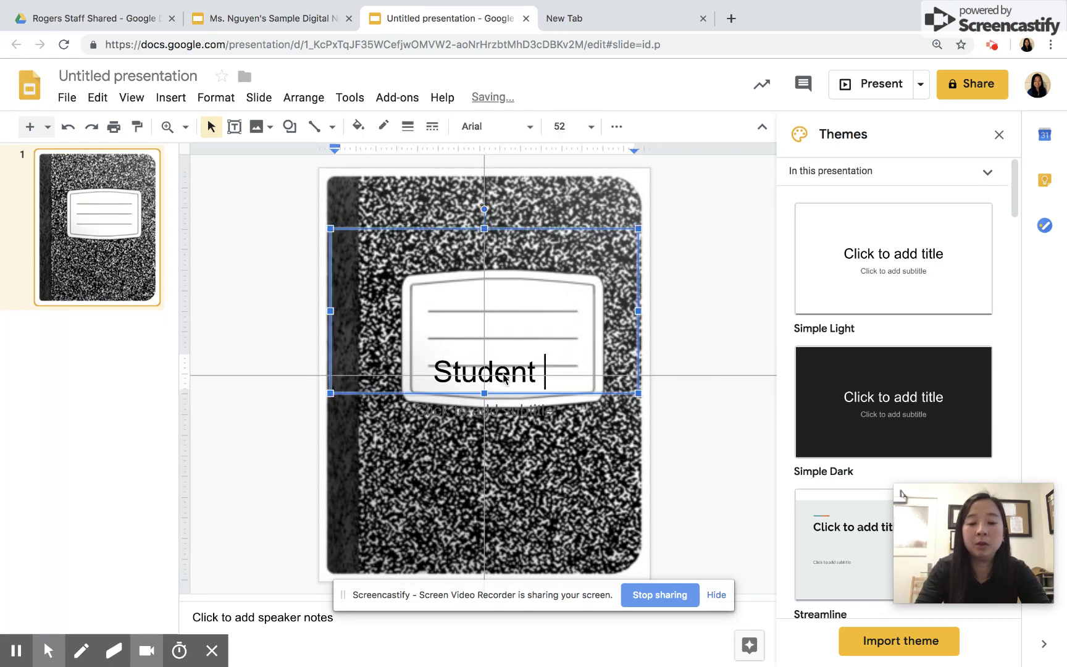
key("Return")
type("Subnec")
key("BackSpace")
key("BackSpace")
key("BackSpace")
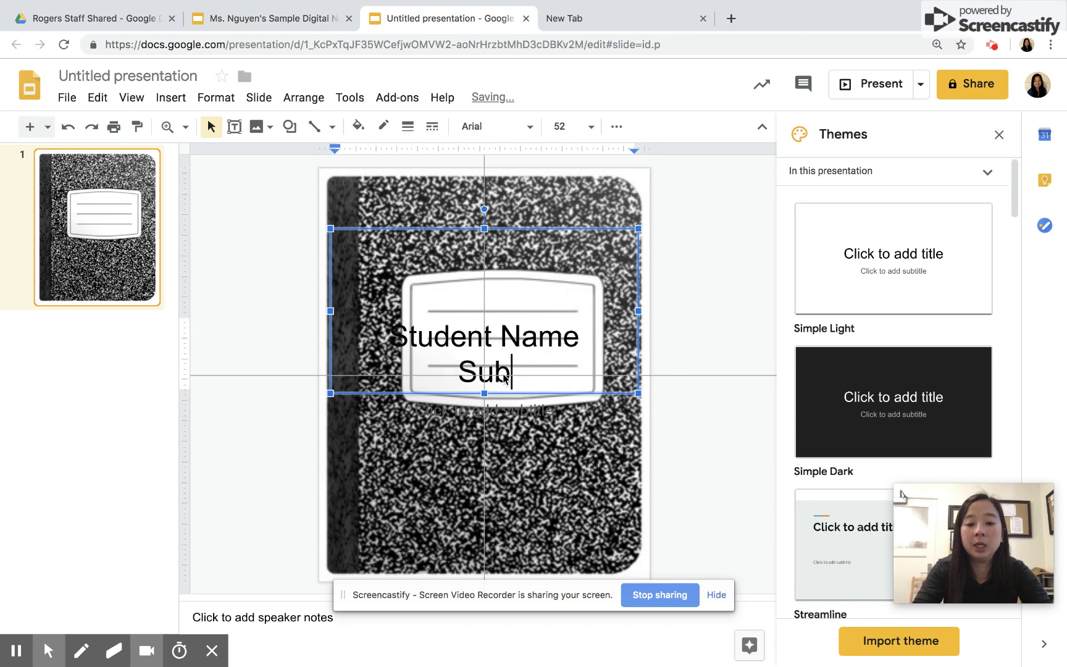
type("ject")
key("Return")
type("Period")
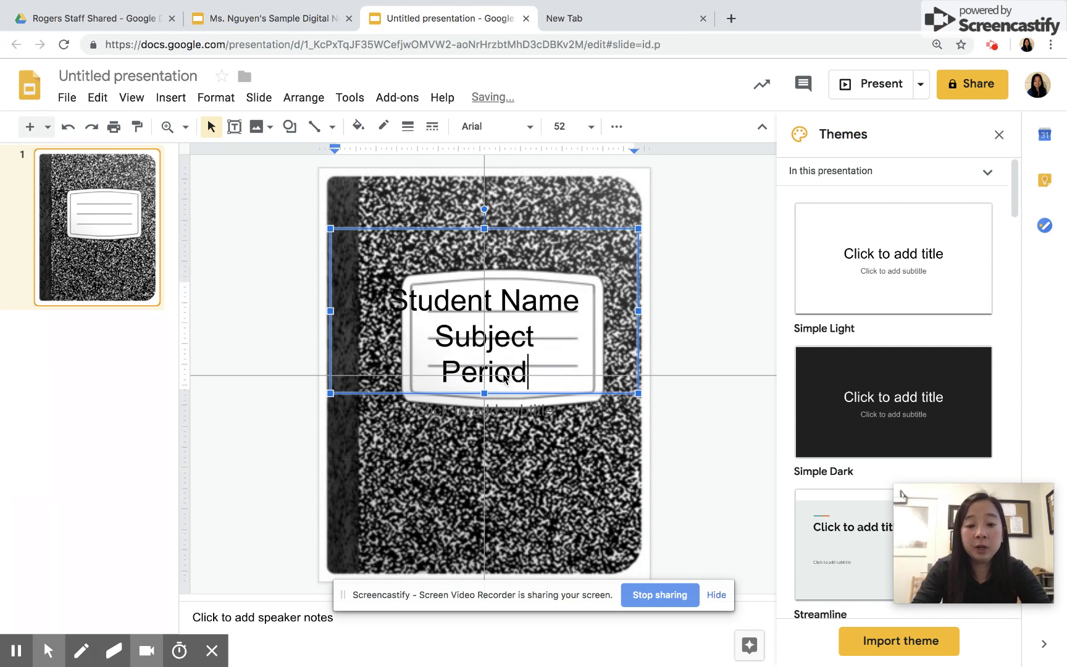
key("Return")
type("2018-2019")
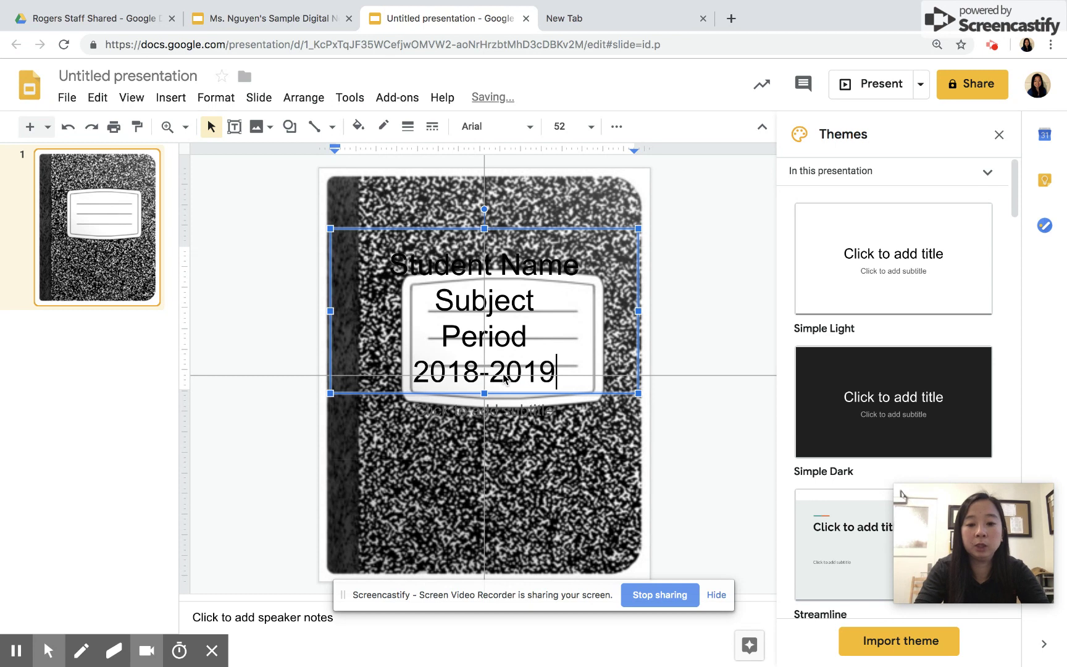
Set the four title lines to 40 pt and nudge the box to centre on the label
left_click_drag(555, 365, 365, 269)
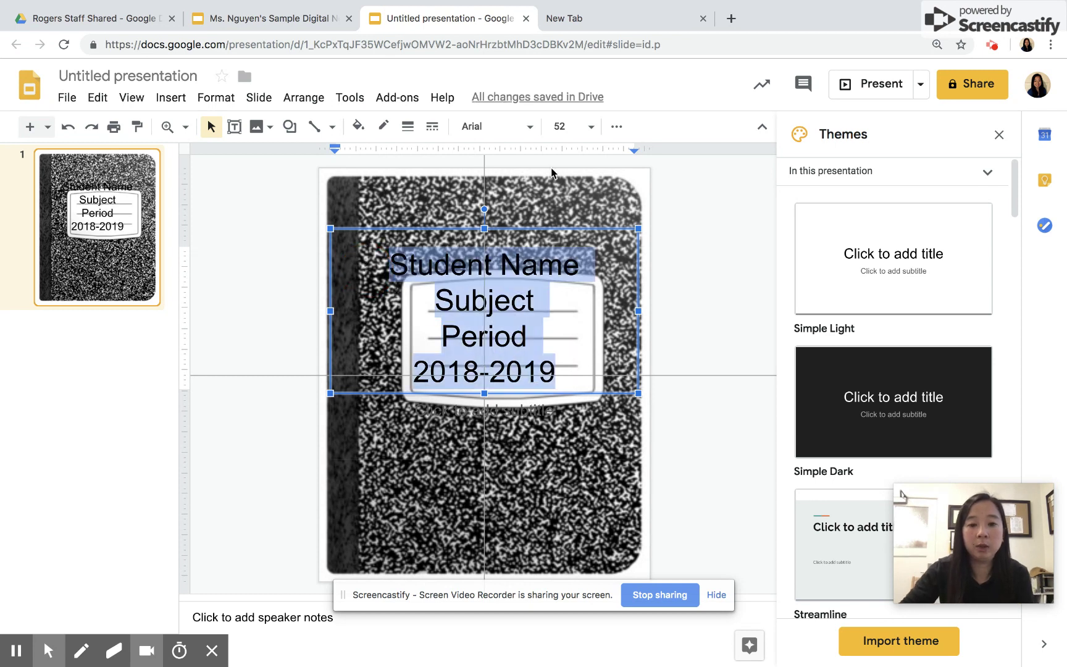
left_click(566, 127)
type("40")
key("Return")
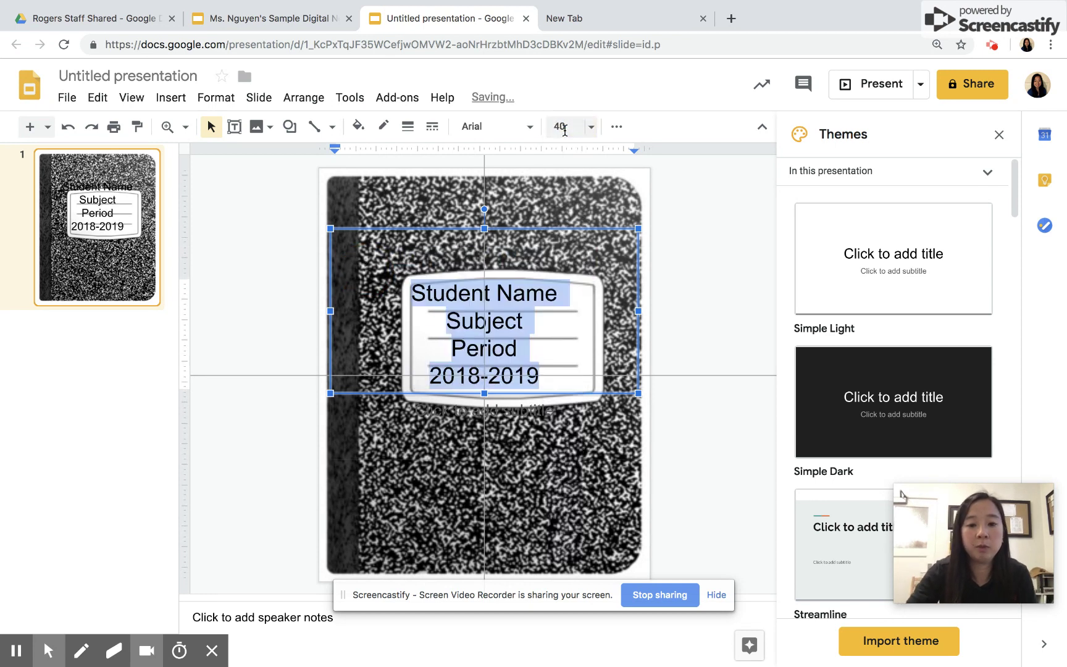
key("Right")
key("Right")
key("Right")
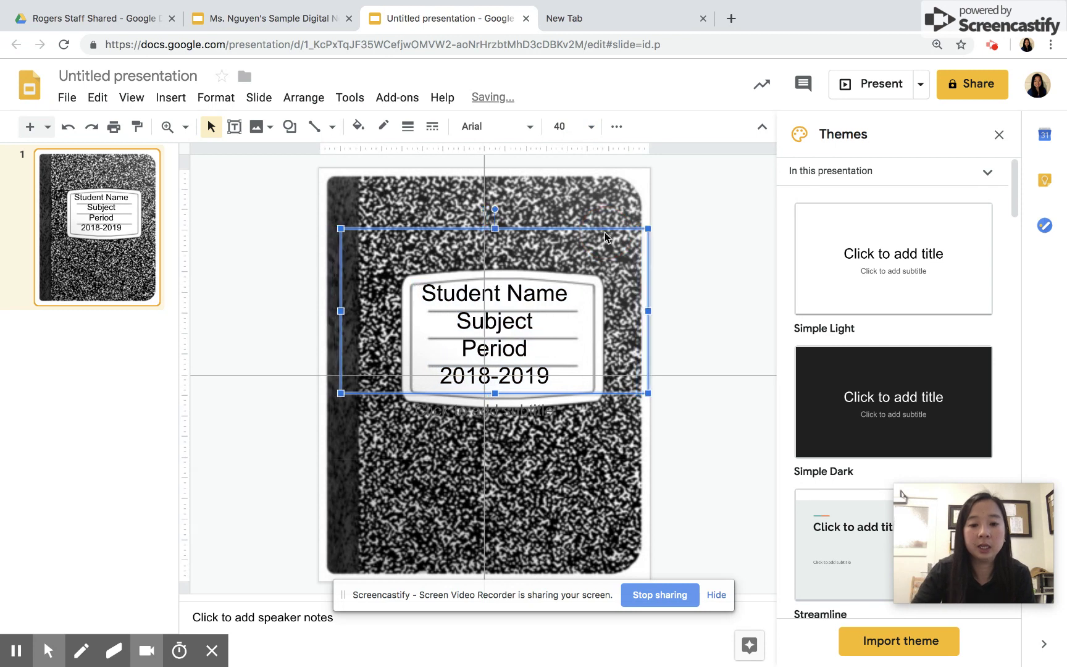
key("Down")
key("Right")
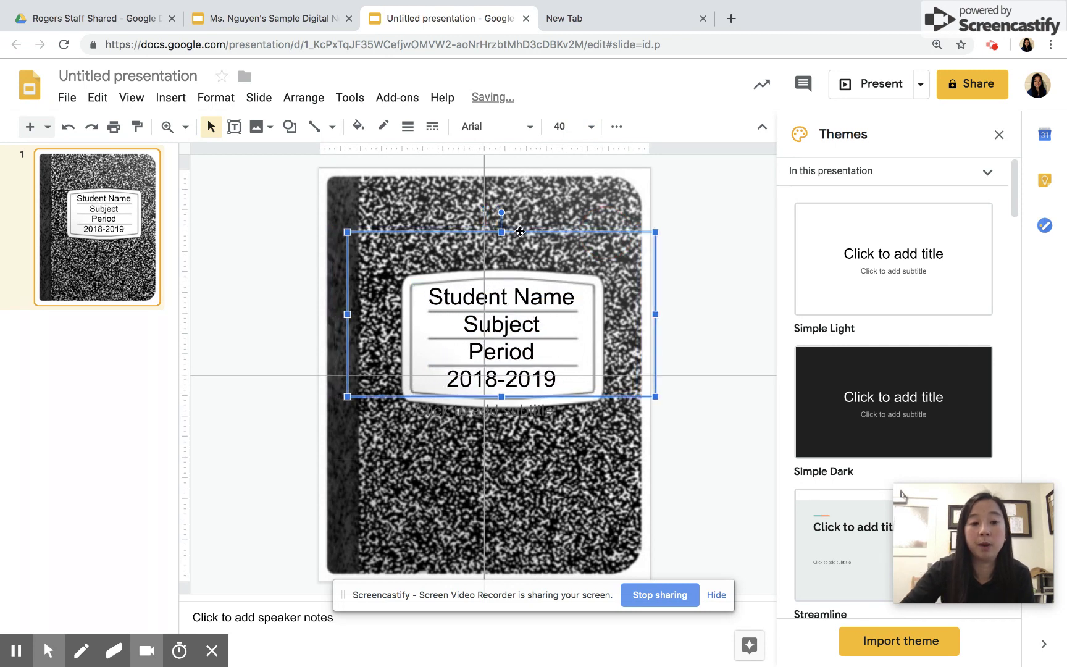
left_click(174, 415)
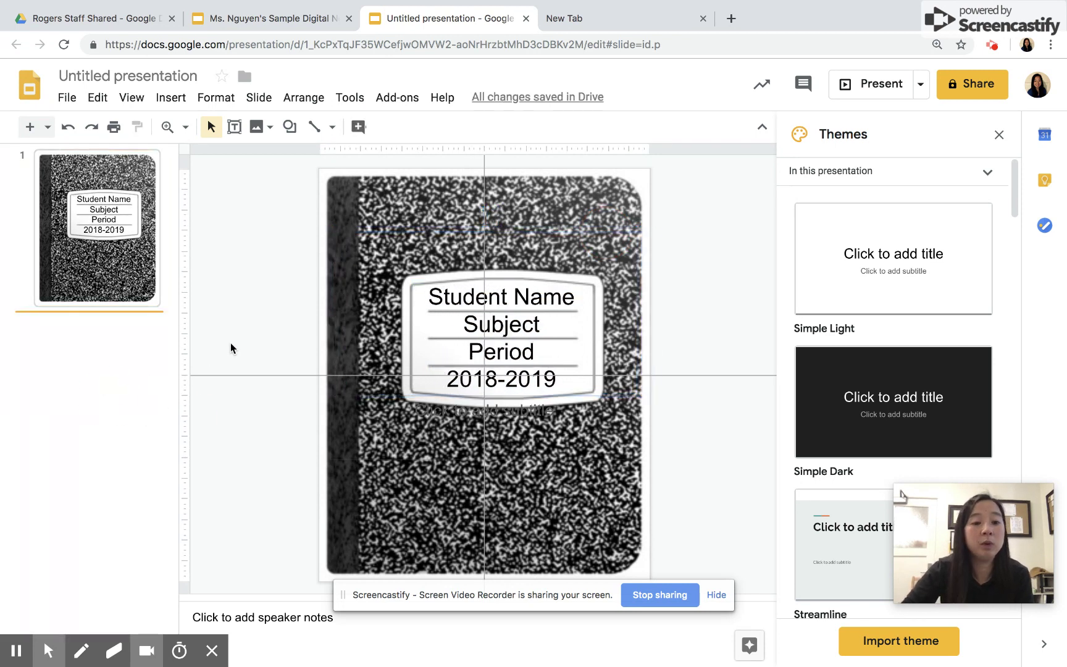
Add a blank slide after the cover and copy the sample deck's Table of Contents slide
right_click(128, 276)
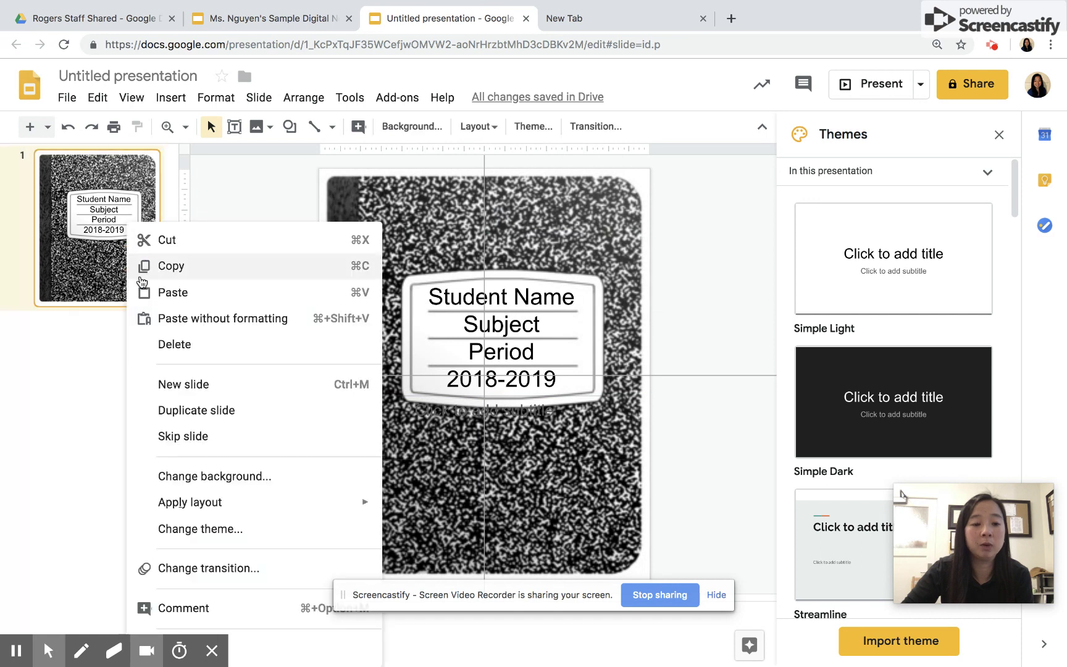
left_click(202, 383)
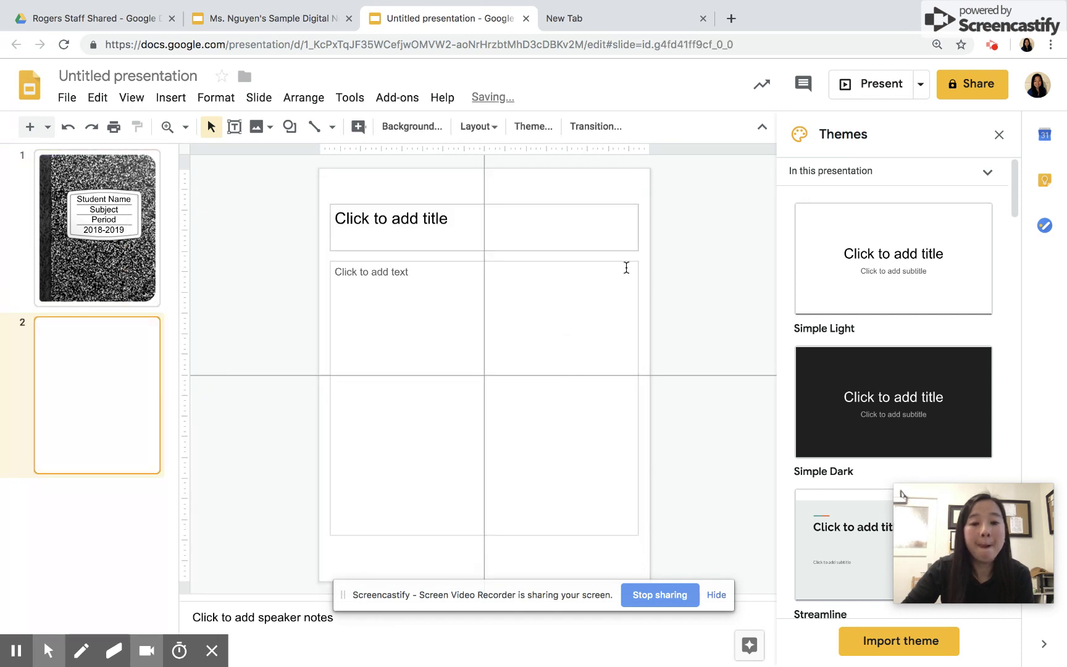
left_click(272, 17)
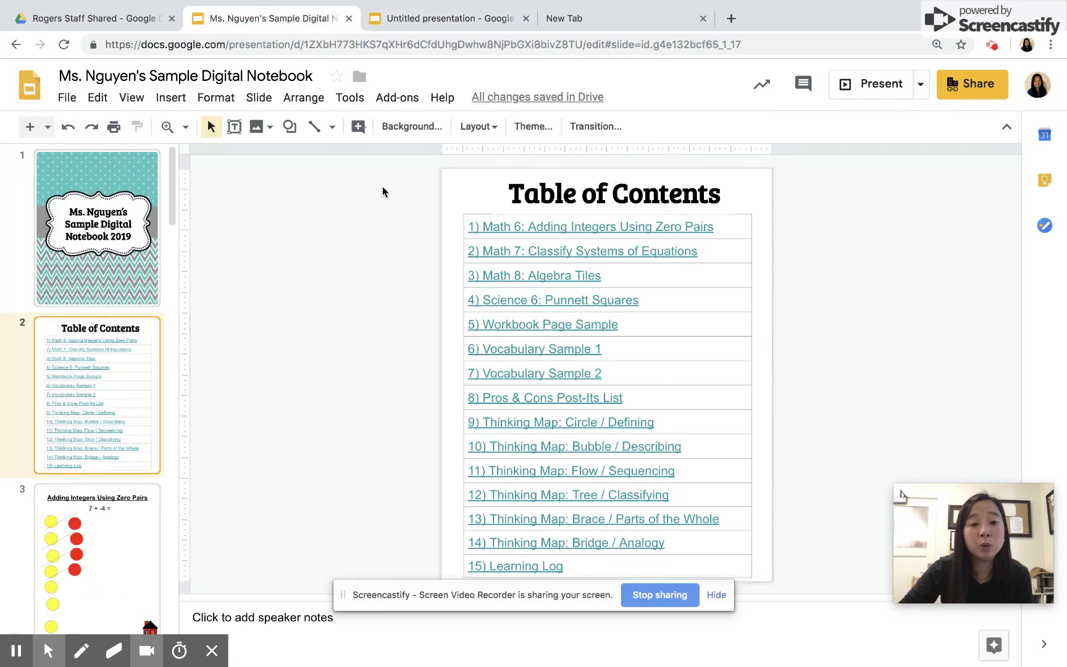
left_click(420, 26)
left_click(298, 25)
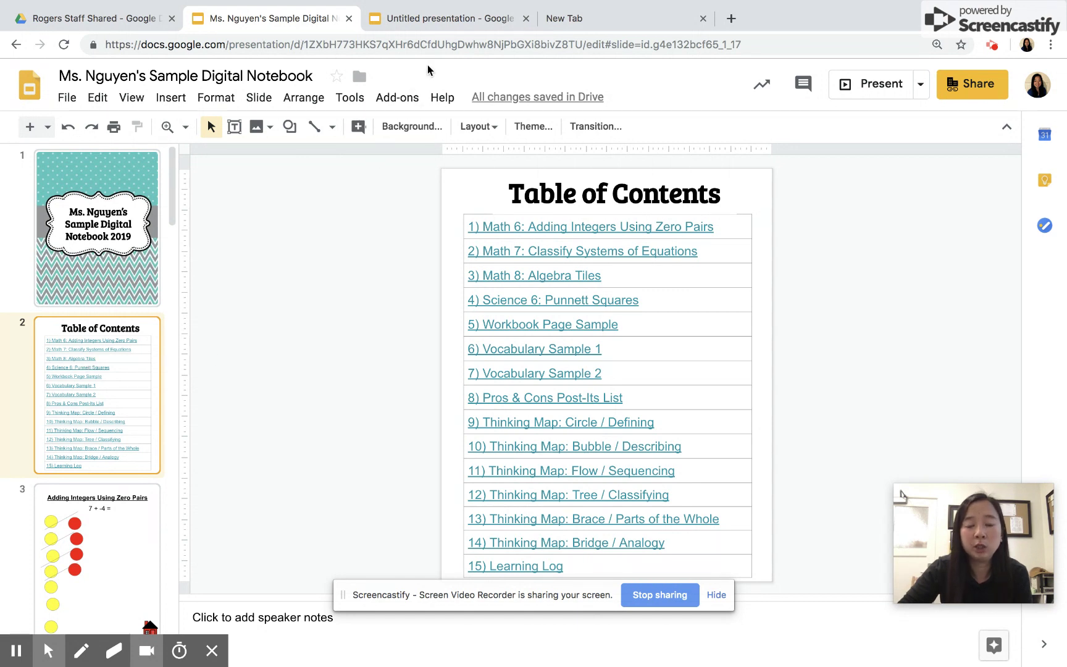
right_click(105, 366)
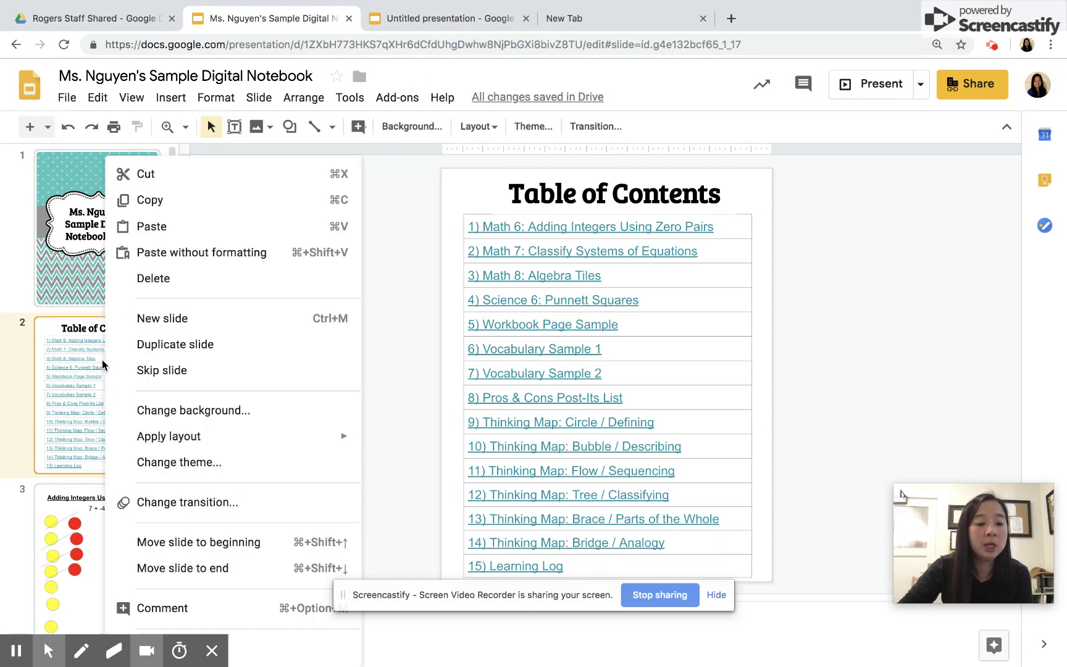
left_click(195, 202)
Paste the Table of Contents into the new deck and move it to slide 2
left_click(426, 15)
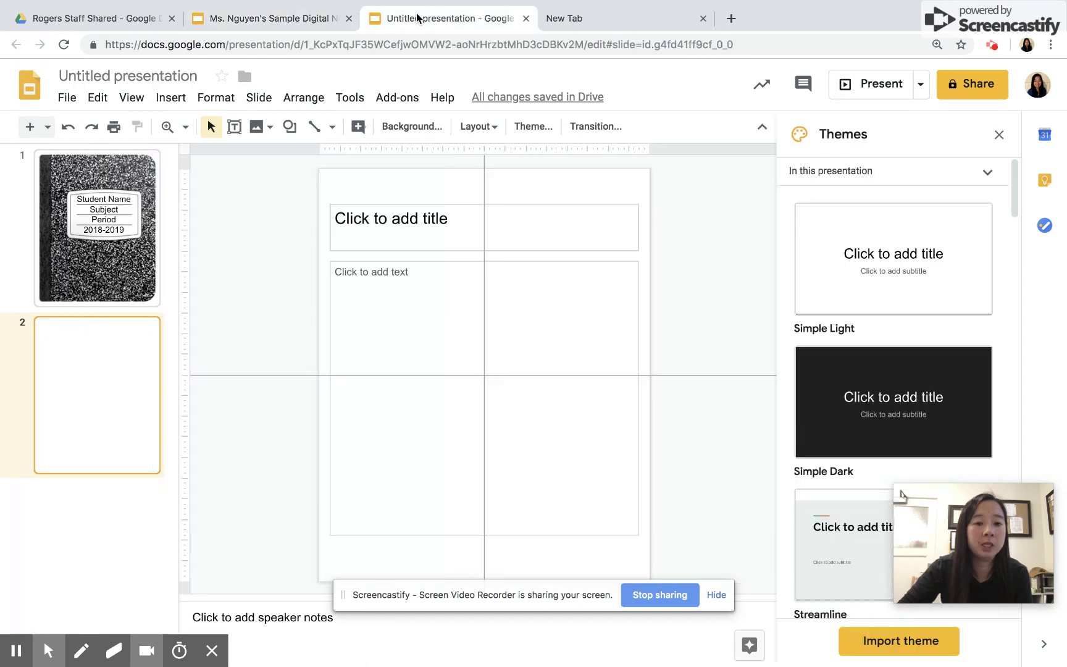
right_click(120, 346)
left_click(189, 292)
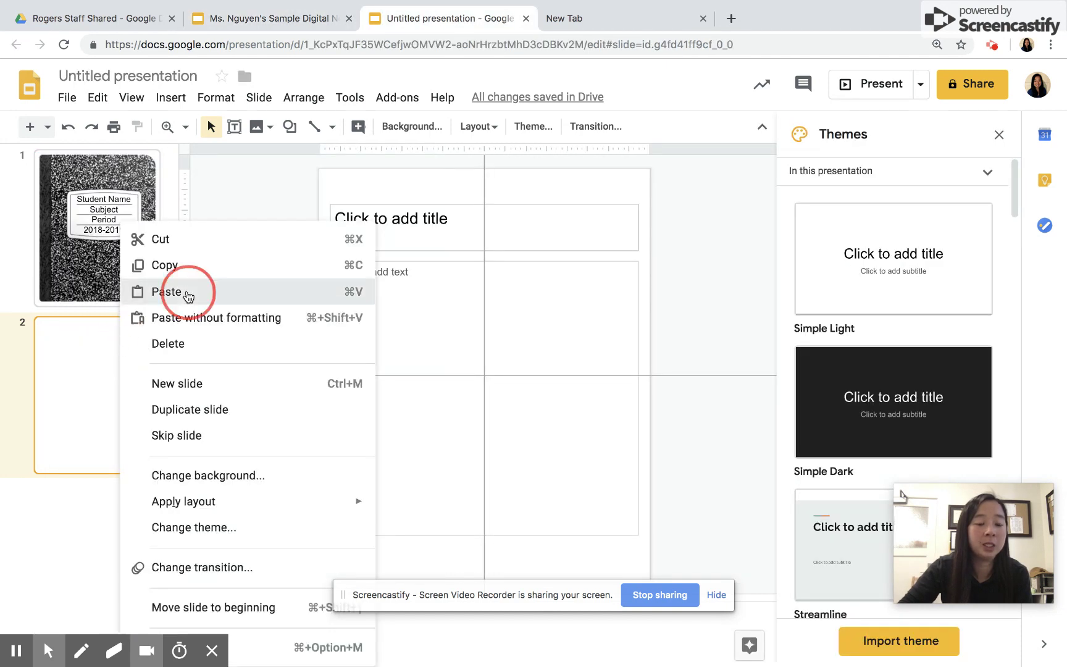
left_click_drag(93, 524, 82, 392)
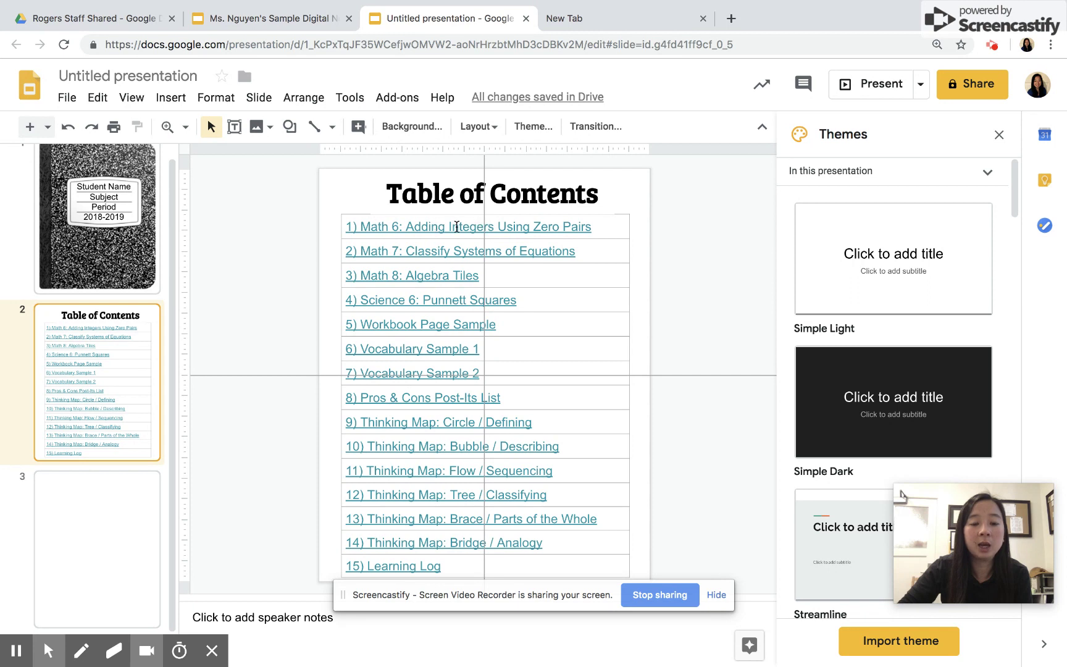
left_click(436, 227)
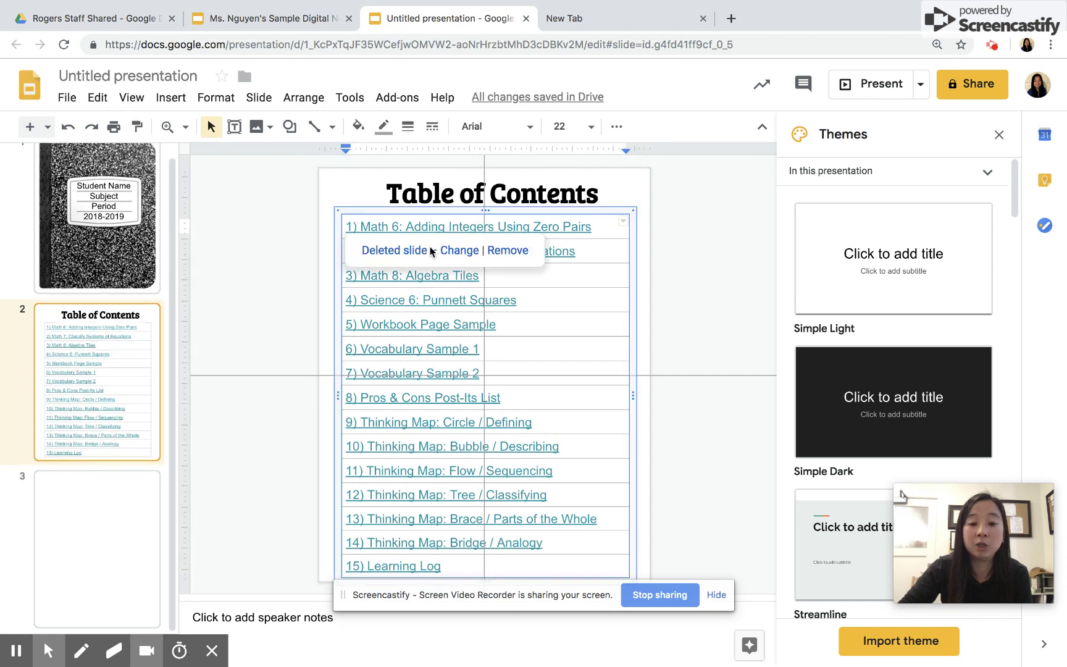
left_click(139, 425)
left_click(105, 544)
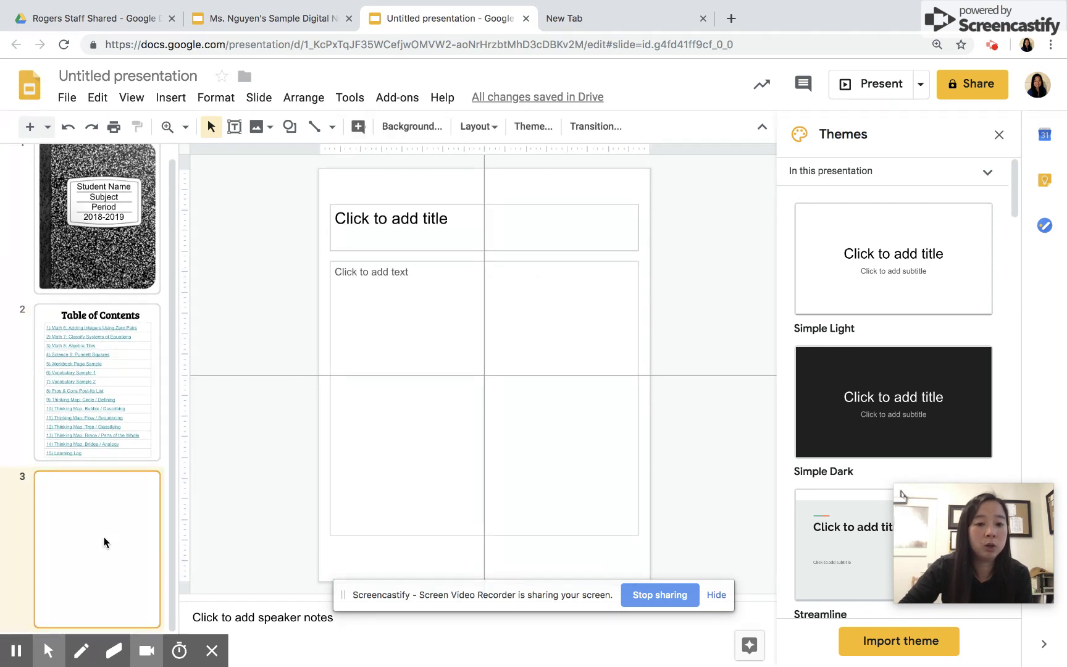
Title slide 3 'Adding Integers Using Zero Pairs', underlined and centred
left_click(464, 222)
type("Addi")
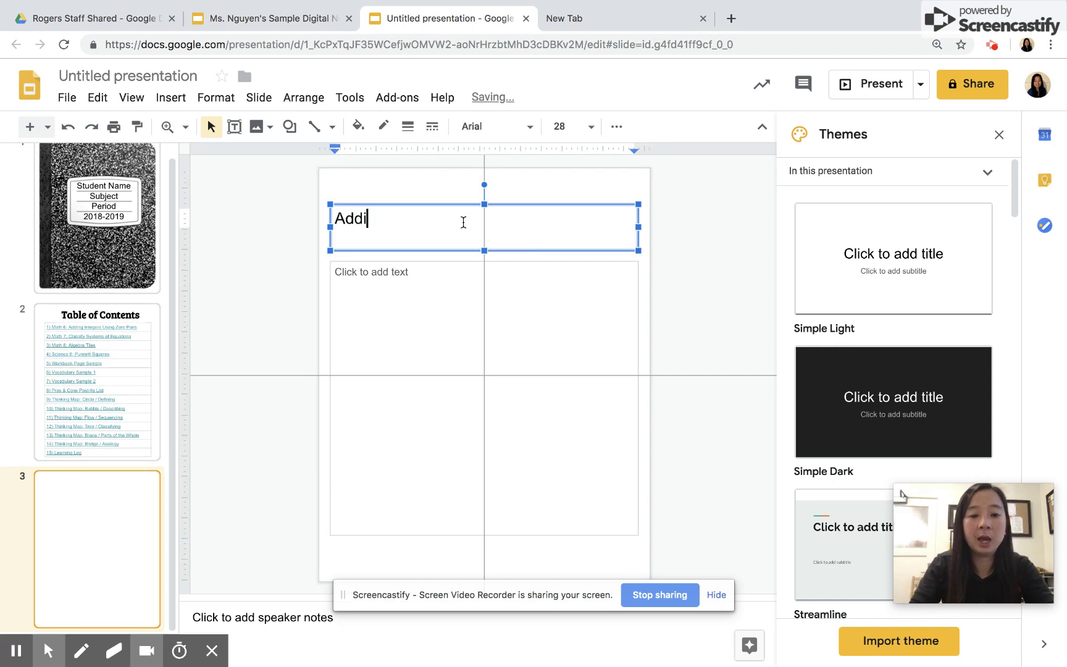
type("ng Integers ")
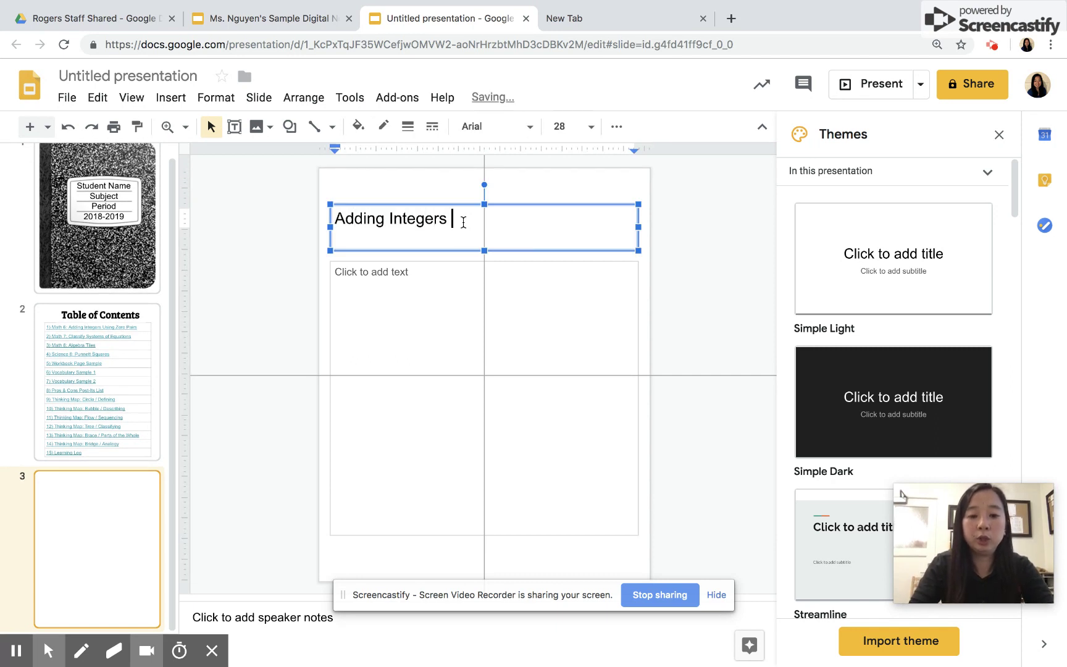
type("Using Zero ")
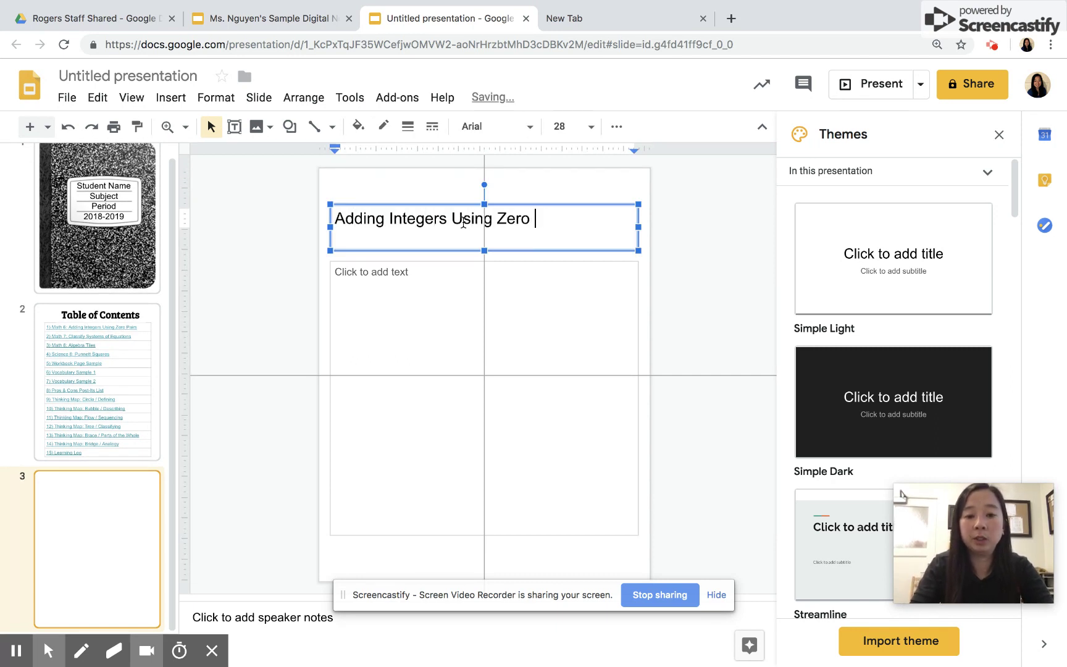
type("Pairs")
left_click(235, 338)
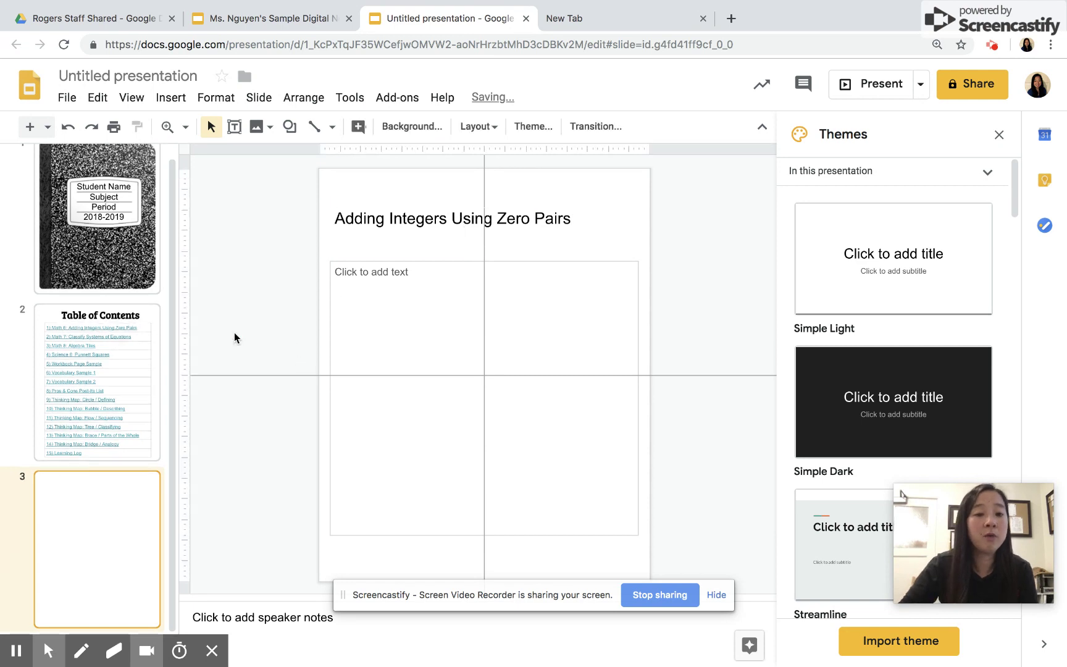
left_click(498, 220)
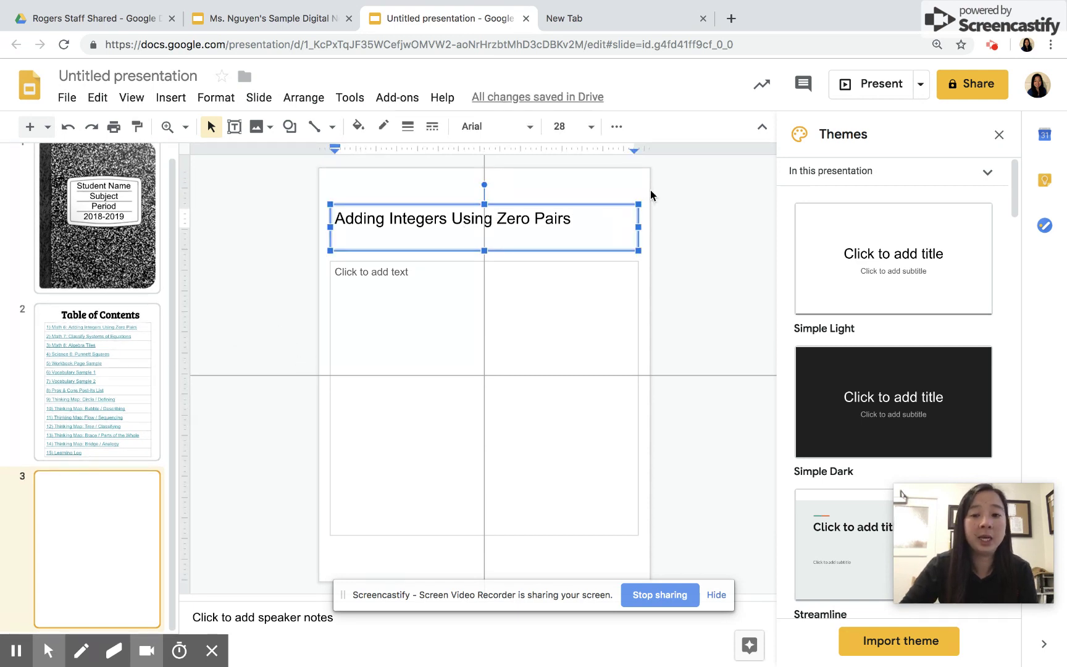
triple_click(456, 216)
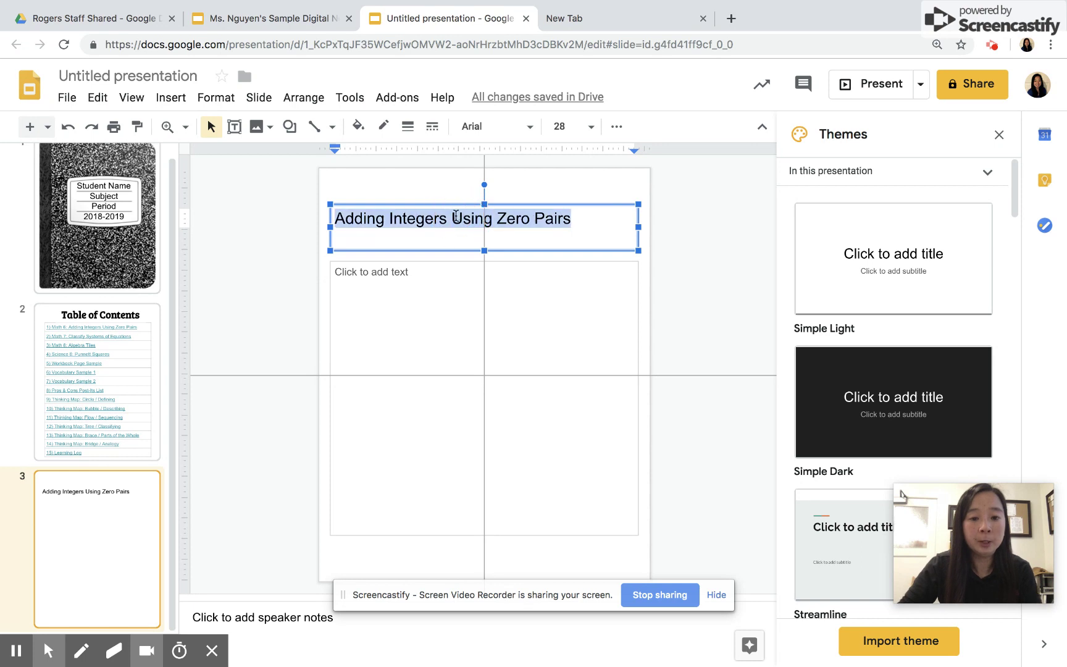
key("ctrl+u")
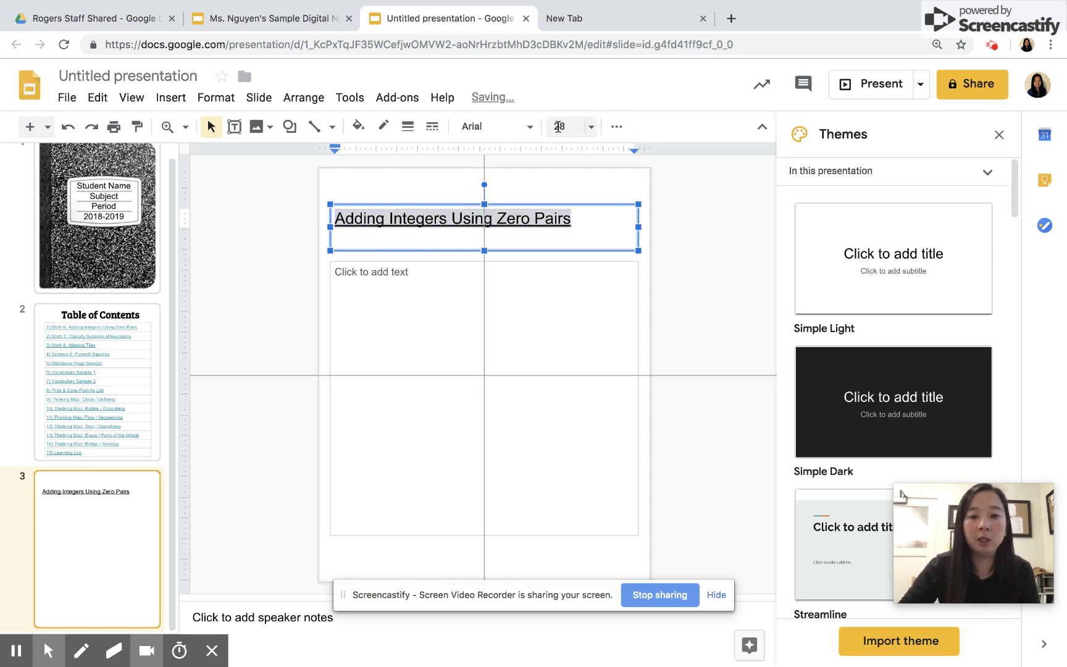
left_click(618, 128)
left_click(327, 156)
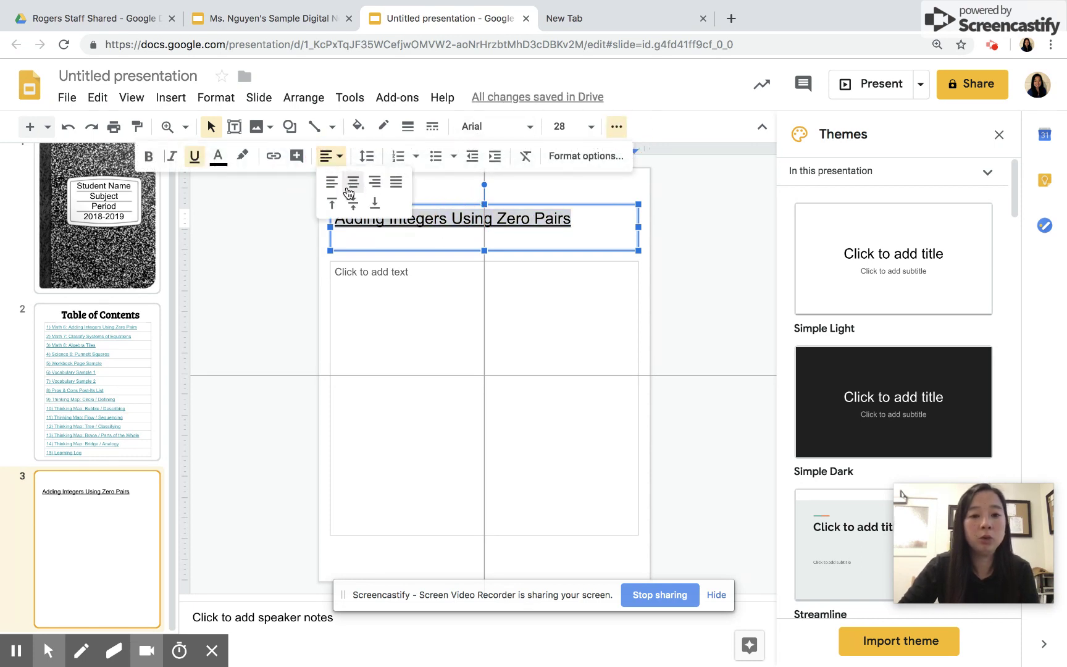
left_click(351, 190)
left_click(679, 273)
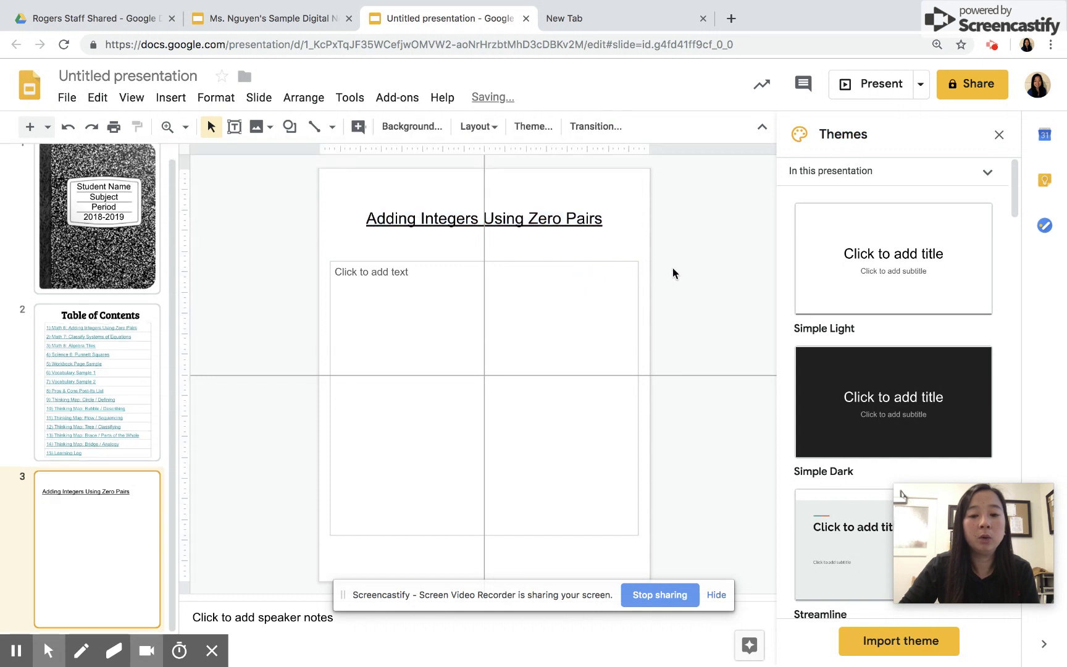
Delete the empty body text box from slide 3
left_click(611, 262)
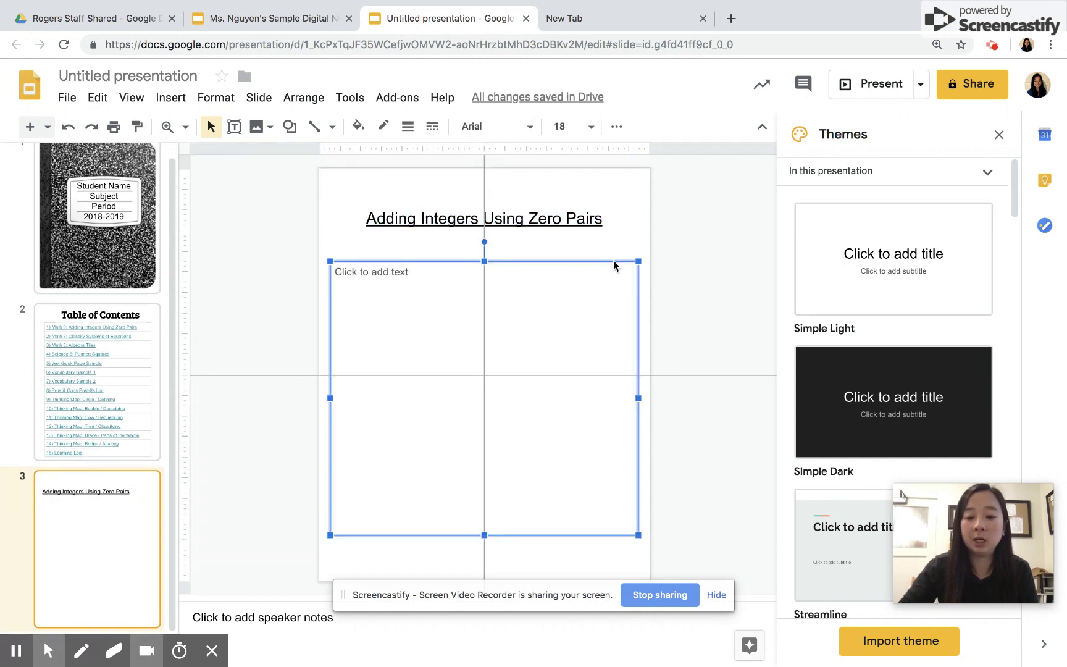
key("Delete")
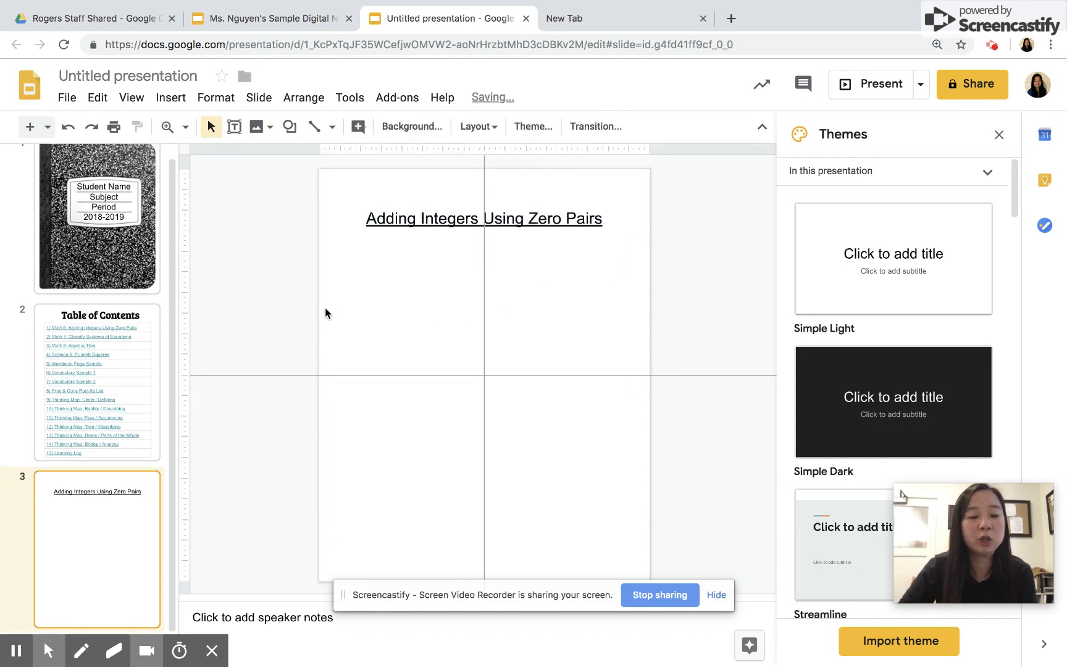
left_click(288, 133)
Draw a small yellow circle below the left end of the title
mouse_move(318, 169)
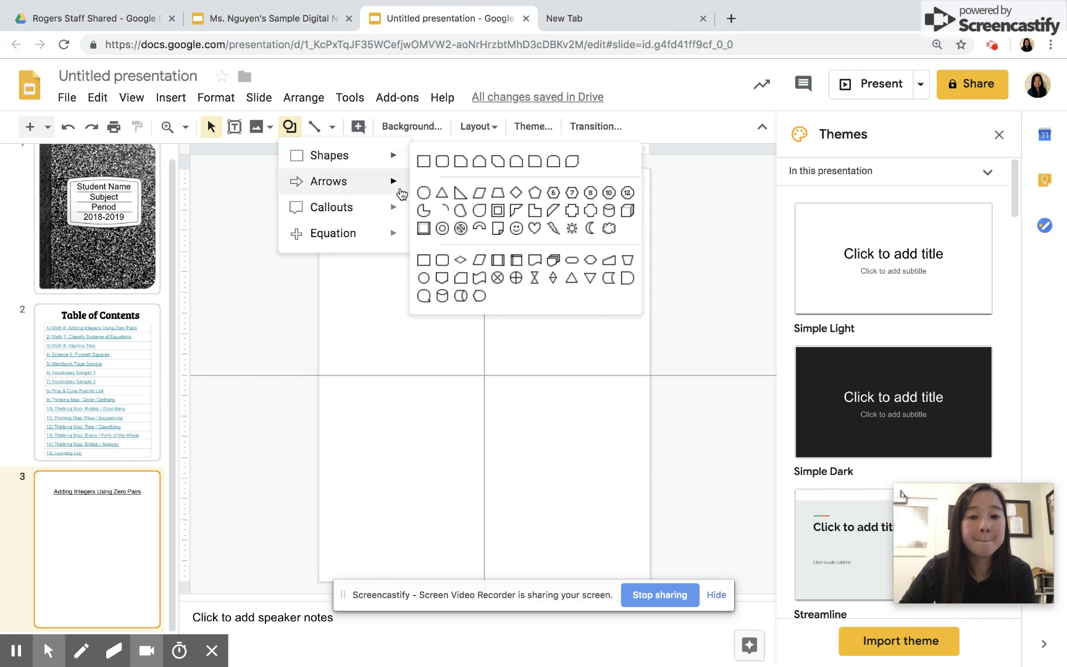
left_click(424, 193)
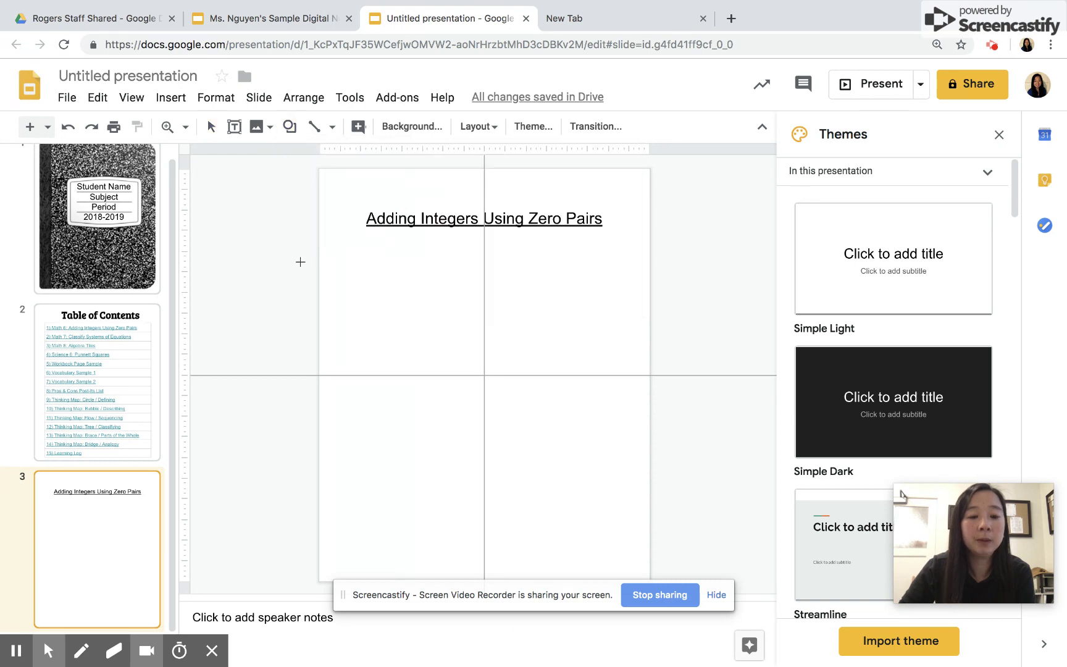
left_click_drag(343, 260, 379, 297)
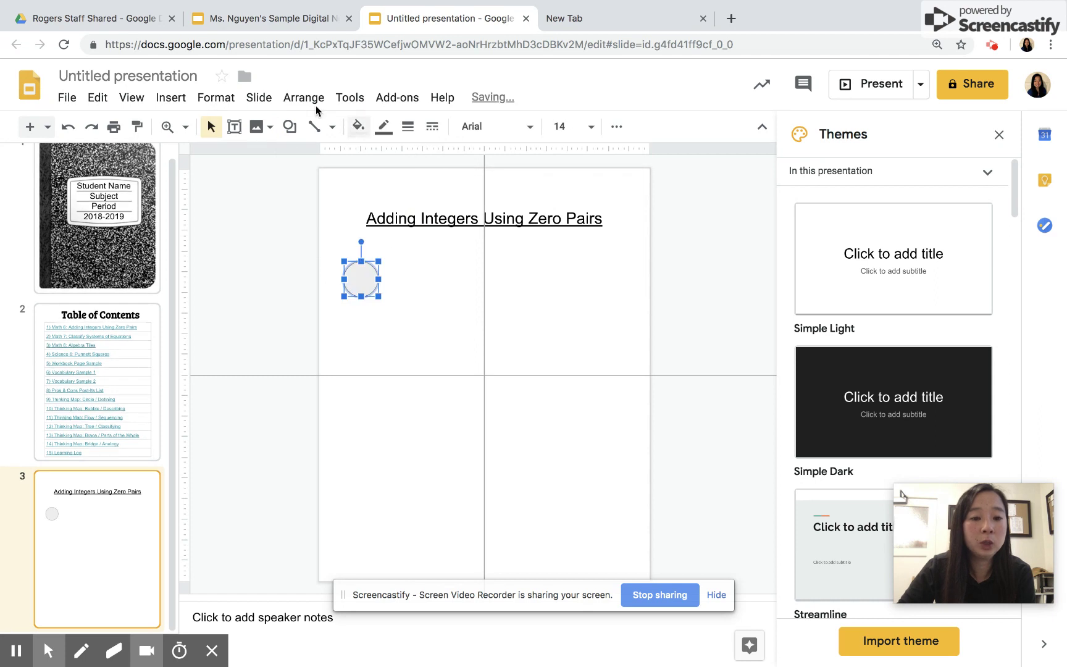
left_click(364, 135)
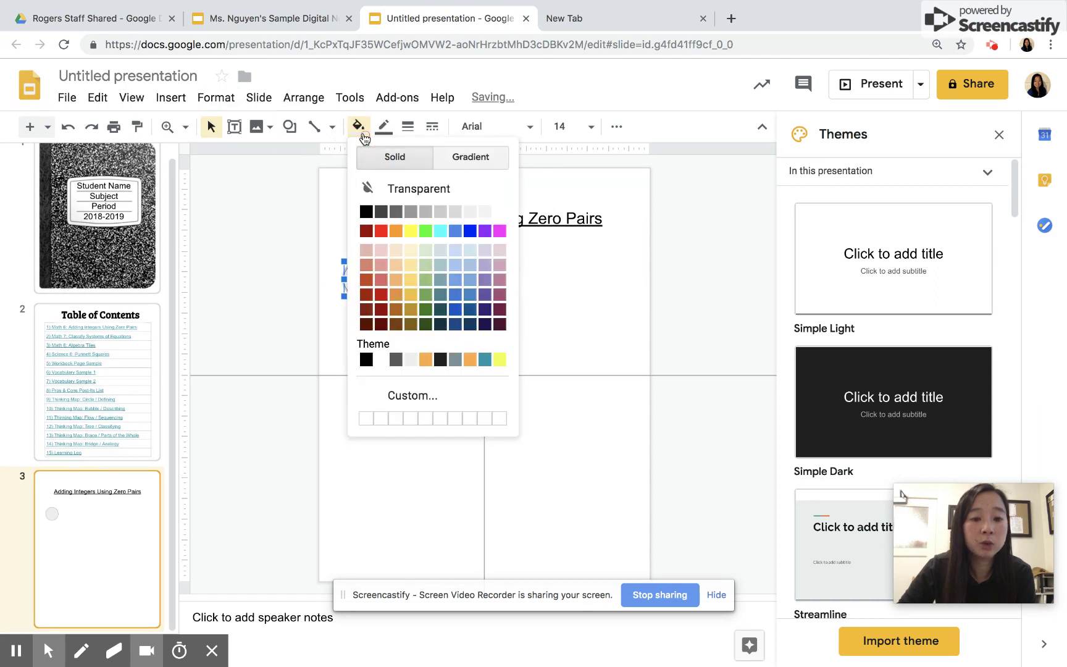
left_click(412, 232)
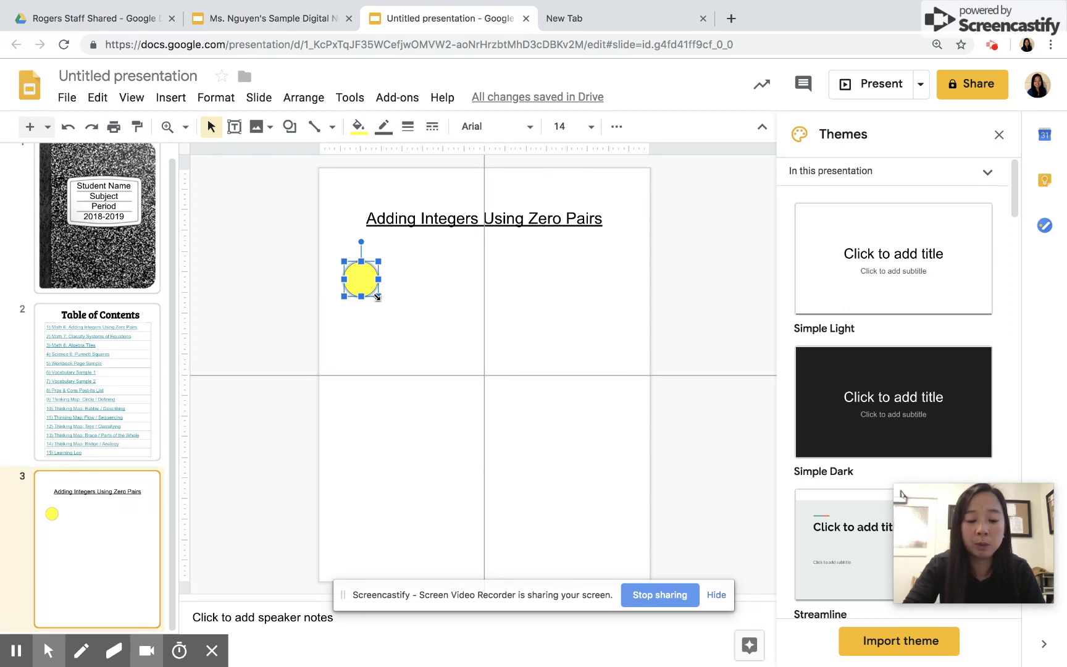
Duplicate the yellow circle into a diagonal trail and select all the copies
key("ctrl+d")
key("ctrl+d")
key("ctrl+d")
key("ctrl+d")
key("ctrl+d")
key("ctrl+d")
key("ctrl+d")
key("ctrl+d")
key("ctrl+d")
key("ctrl+d")
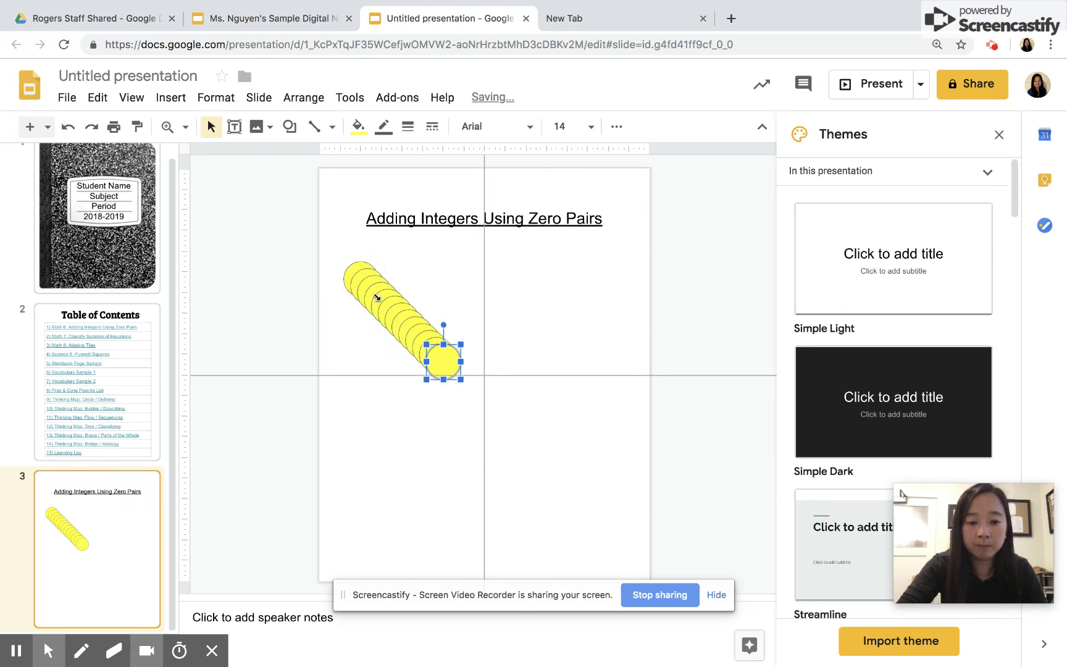
key("ctrl+d")
key("ctrl+d")
key("ctrl+d")
key("ctrl+d")
key("ctrl+d")
key("ctrl+d")
key("ctrl+d")
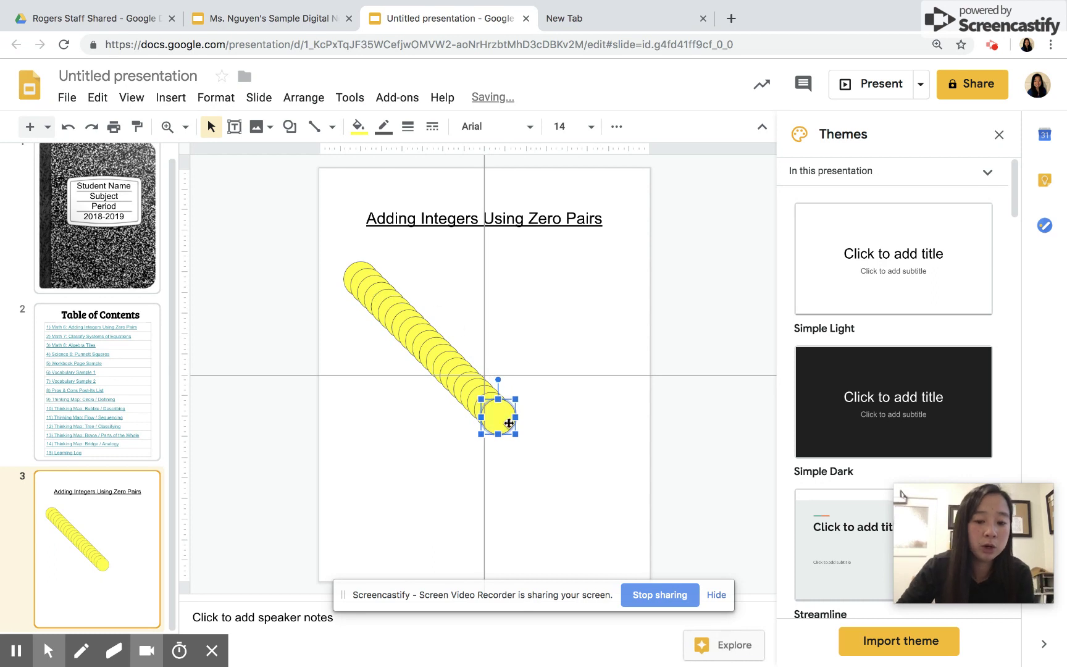
left_click(520, 468)
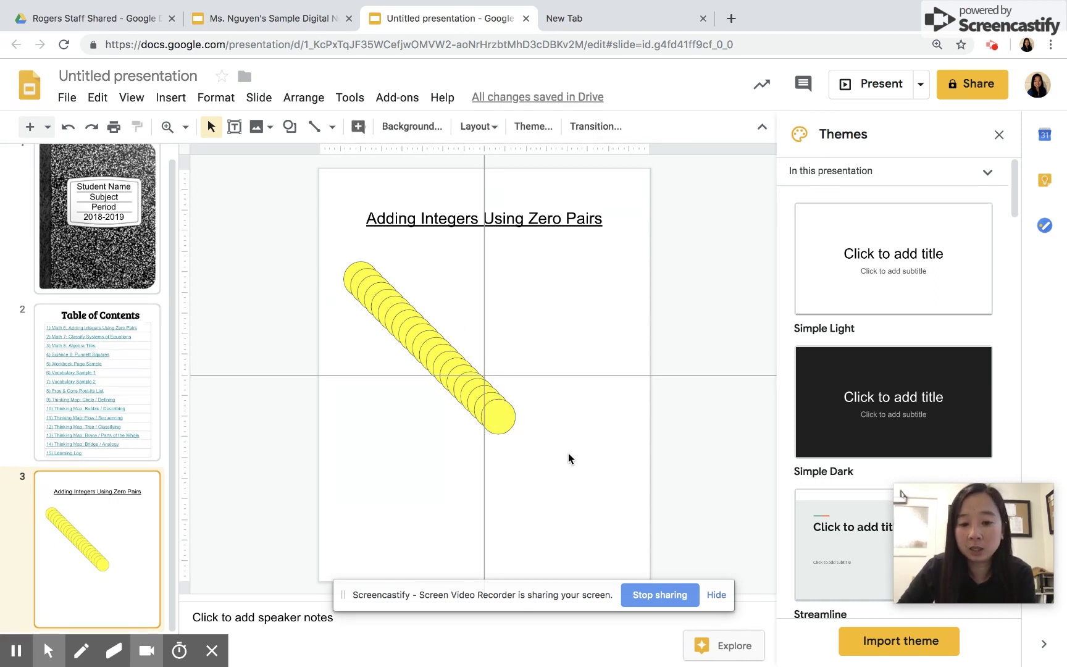
left_click_drag(526, 473, 314, 255)
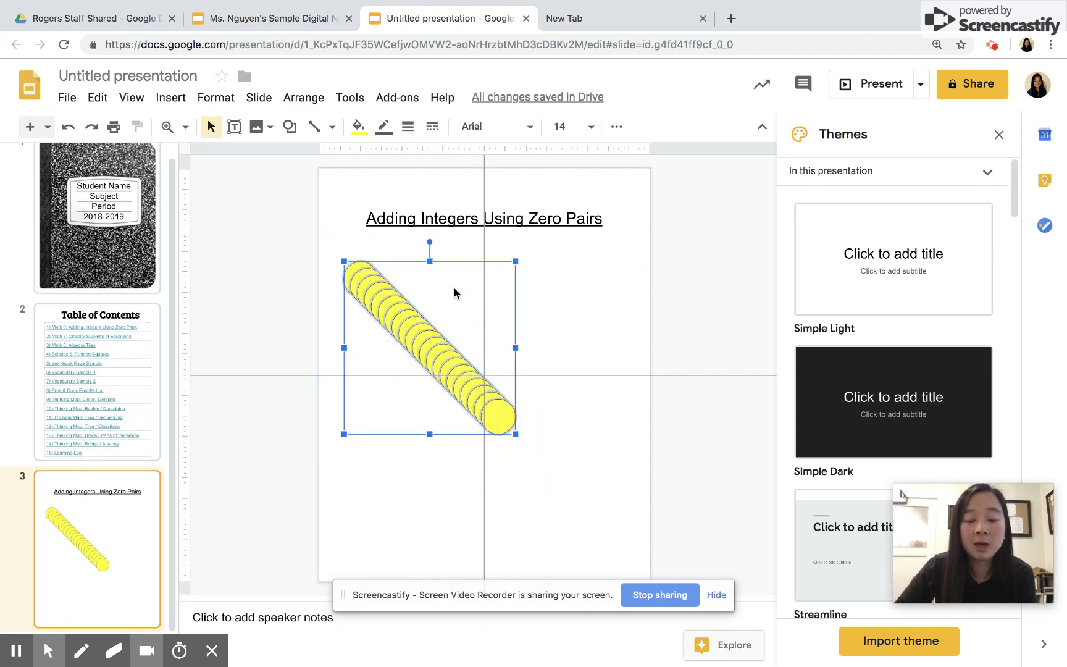
Align the yellow circles left and top into one pile, then drag it off the slide's left edge
right_click(454, 293)
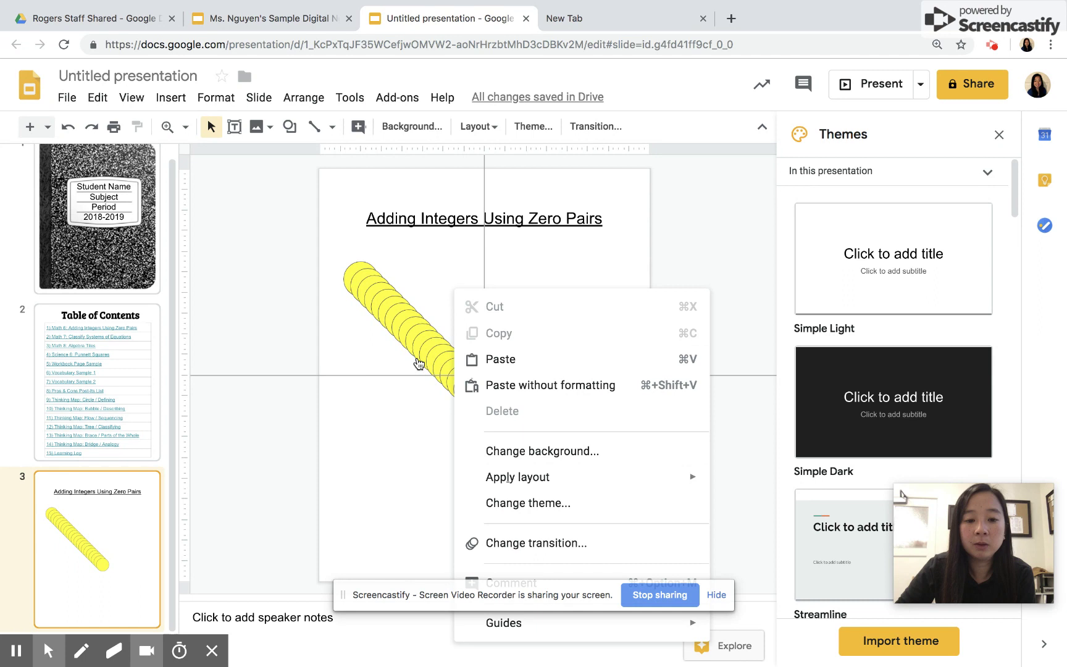
right_click(418, 363)
left_click(405, 439)
left_click_drag(572, 456, 337, 267)
right_click(361, 287)
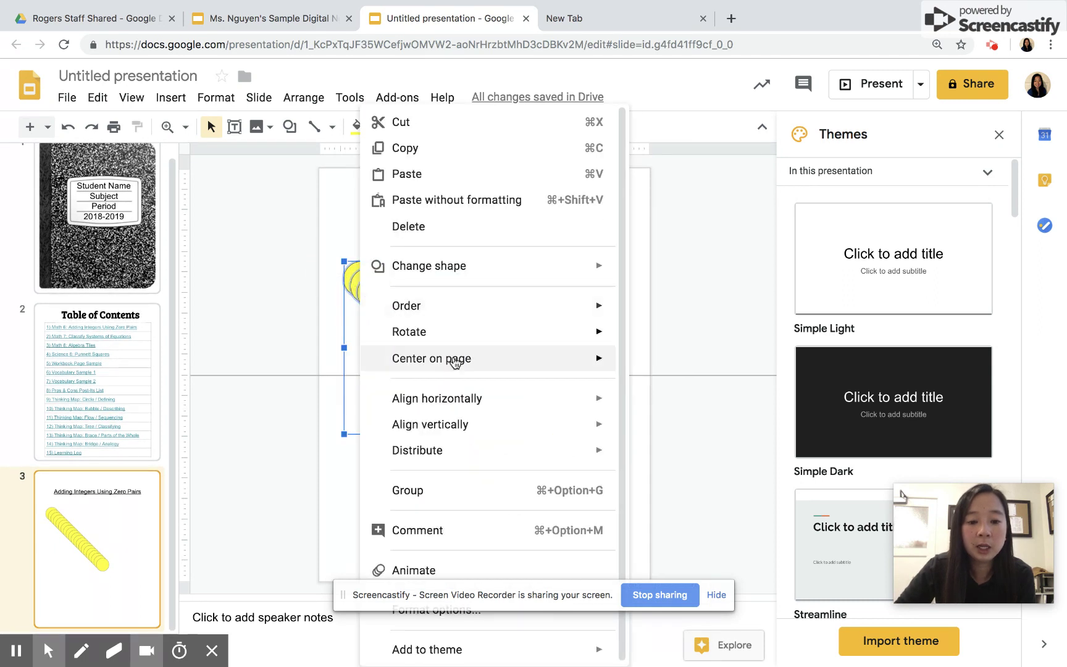
mouse_move(453, 409)
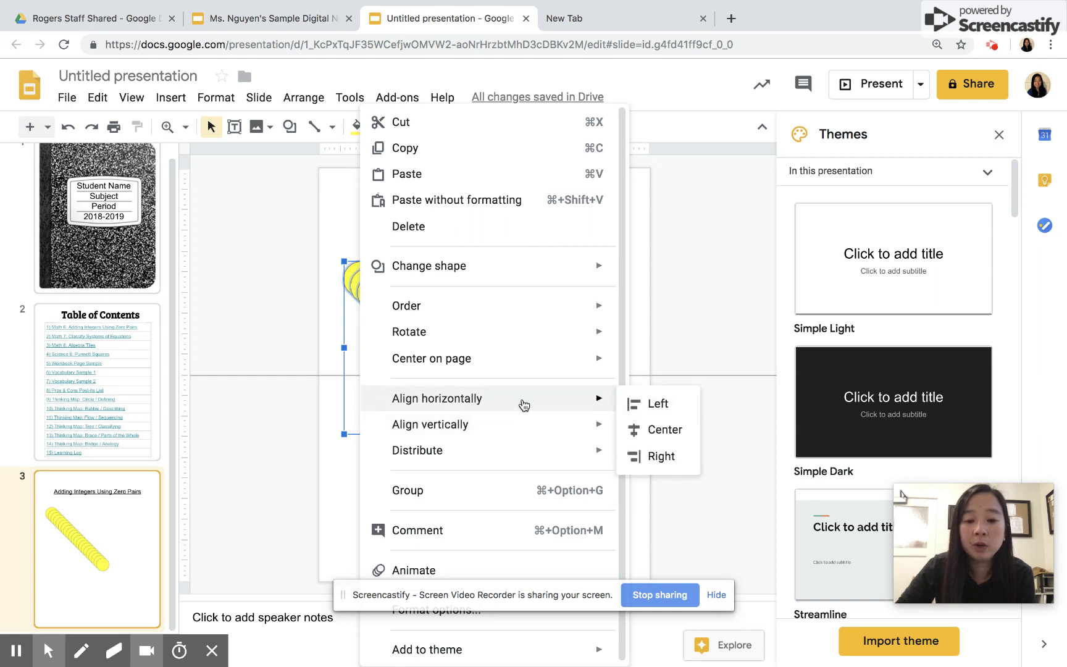
left_click(655, 407)
right_click(367, 335)
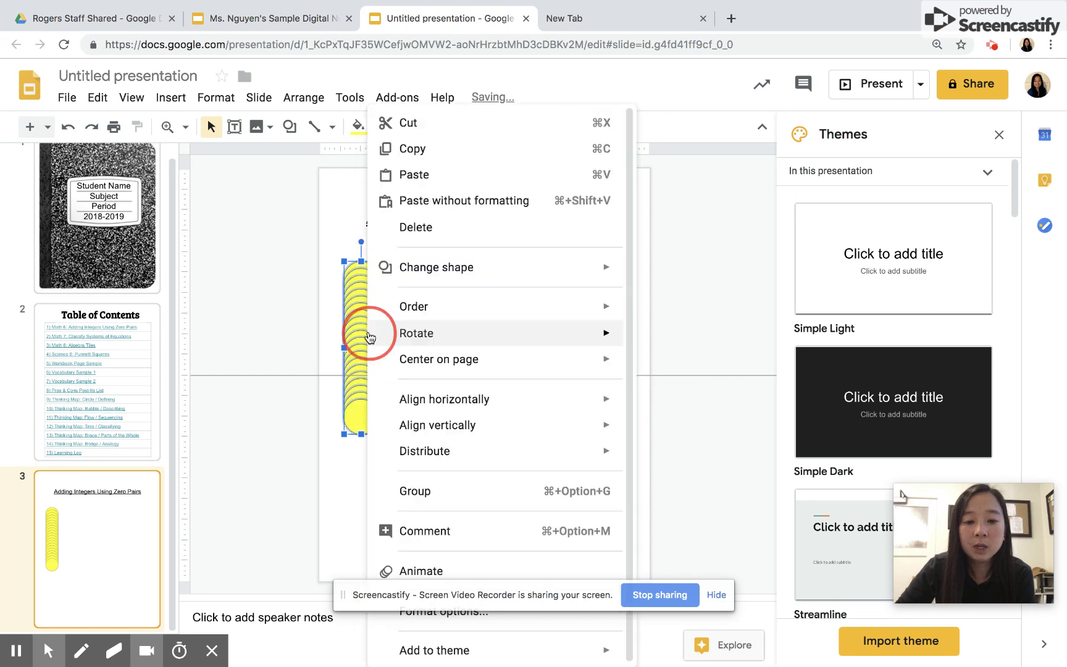
mouse_move(431, 425)
left_click(666, 432)
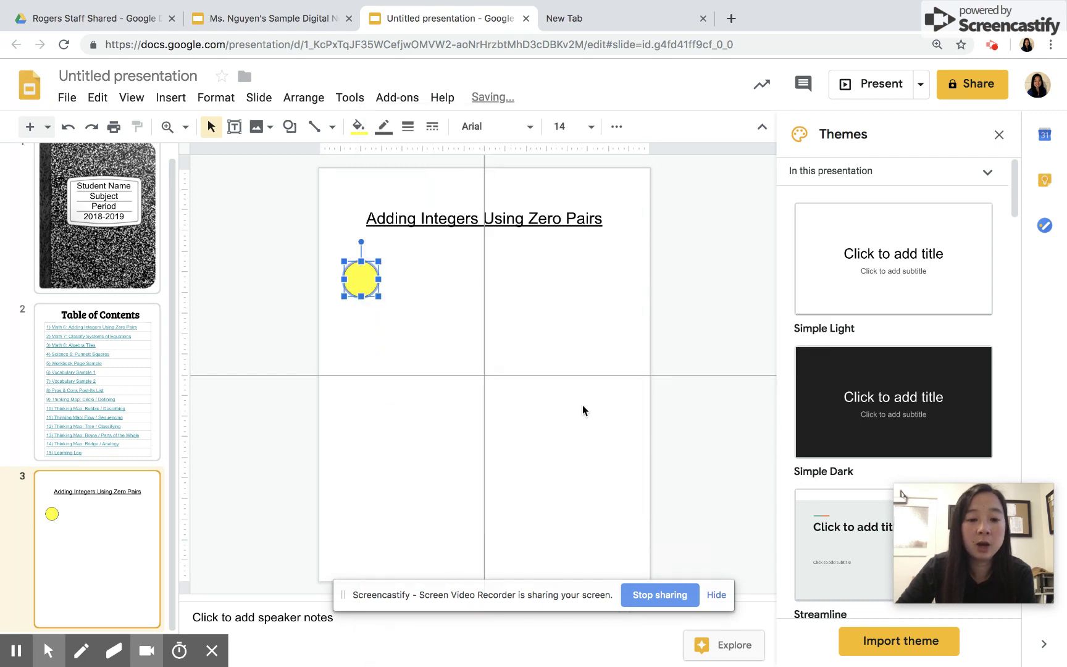
left_click_drag(362, 280, 281, 223)
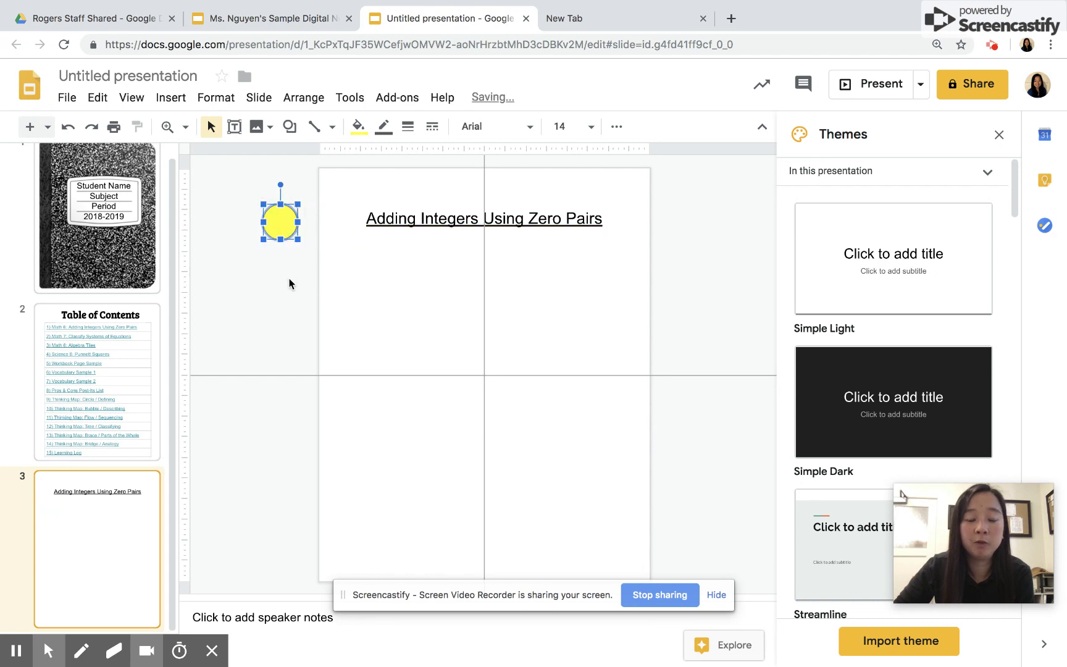
Paste and drag yellow circle copies onto the slide, then undo the extra copies
left_click(223, 297)
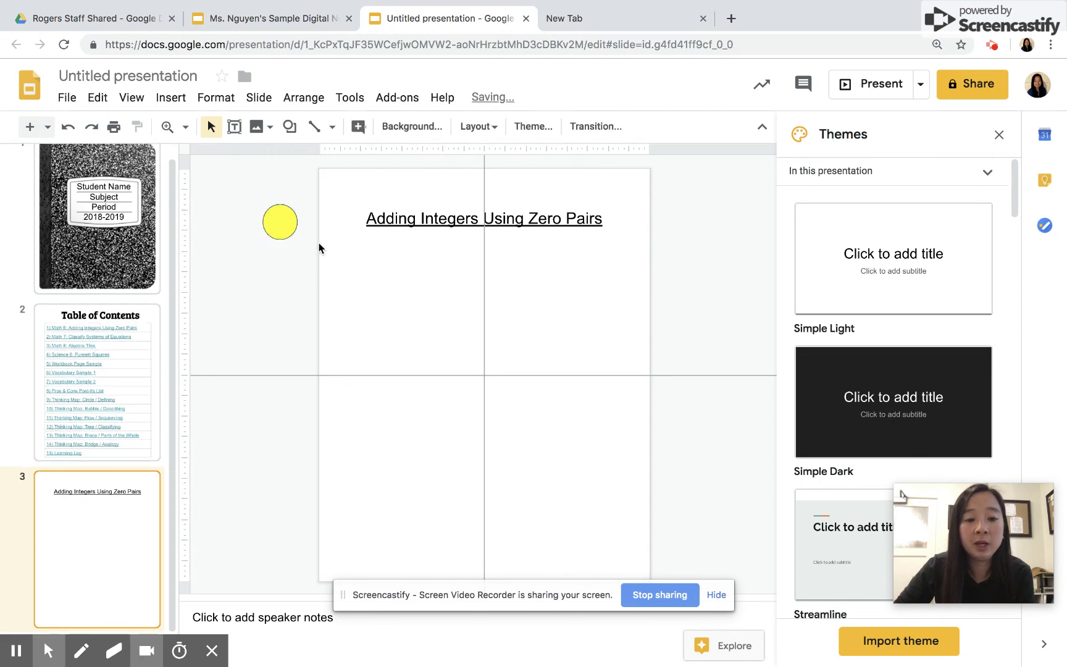
key("ctrl+v")
left_click_drag(286, 217, 289, 290)
key("ctrl+v")
left_click_drag(279, 222, 245, 256)
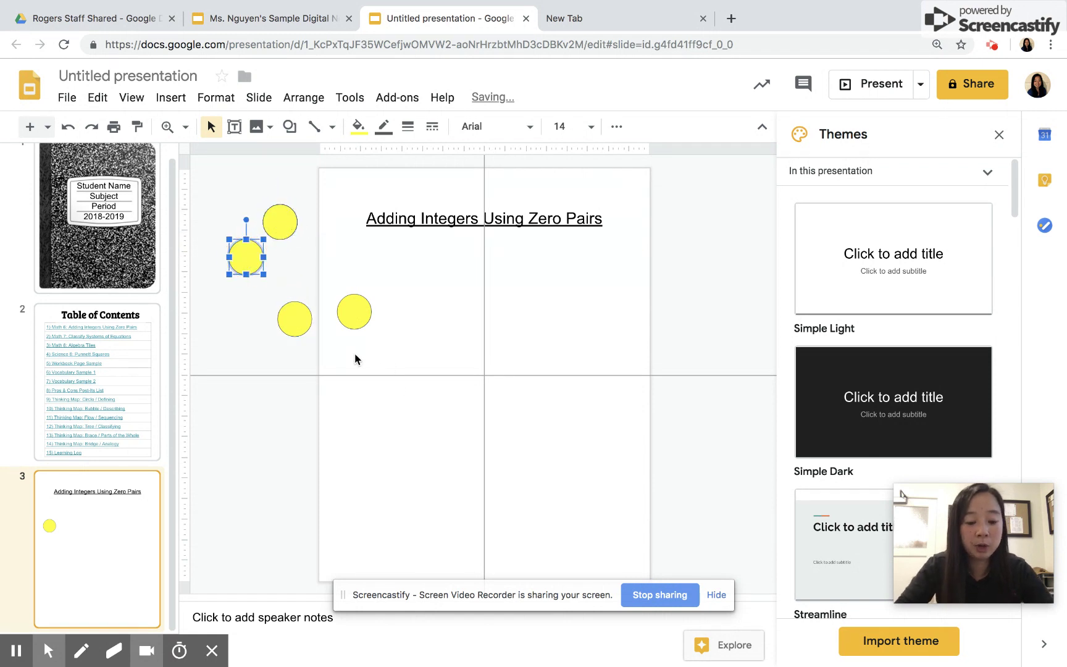
key("ctrl+z")
key("ctrl+z")
key("ctrl+z")
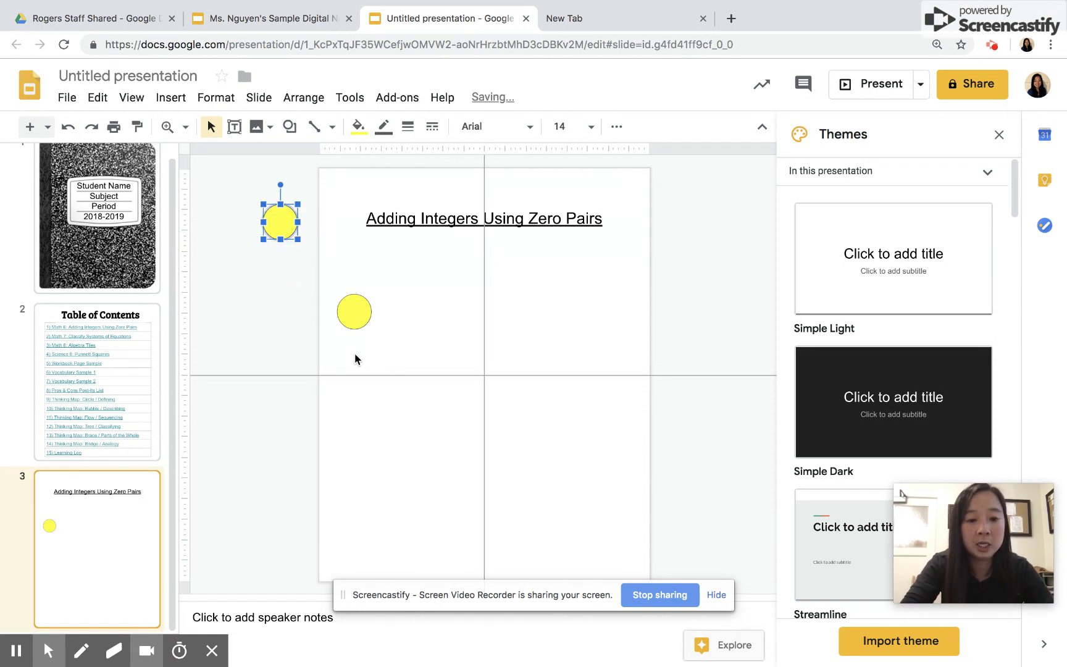
Select the yellow circle pile and add a duplicate nudged slightly right and down
left_click_drag(310, 288, 265, 221)
left_click(285, 224)
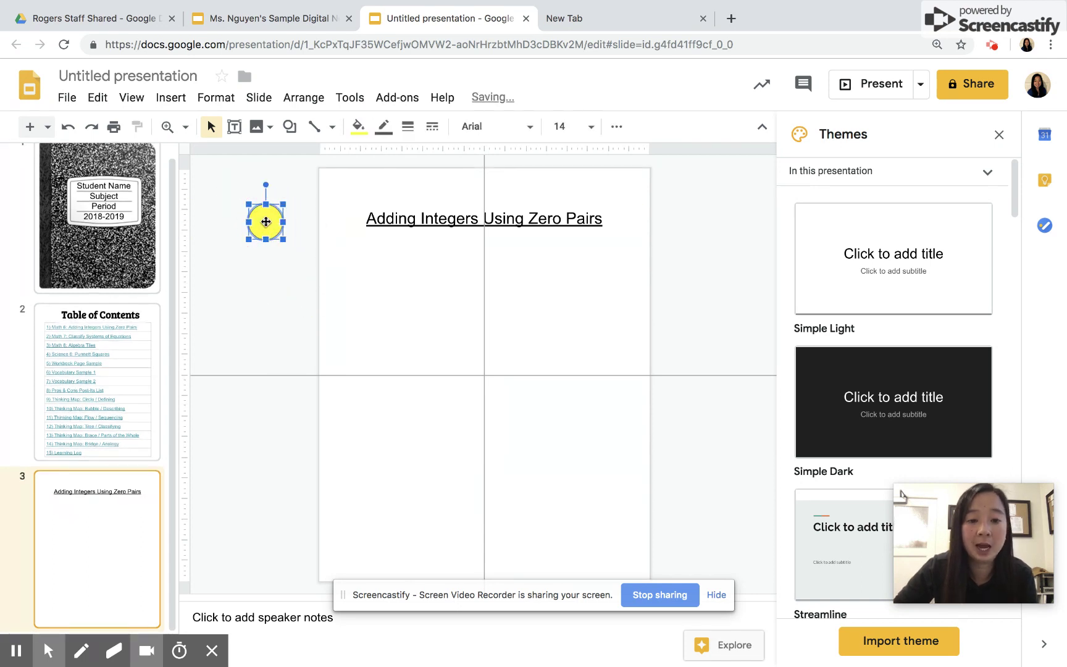
left_click(262, 294)
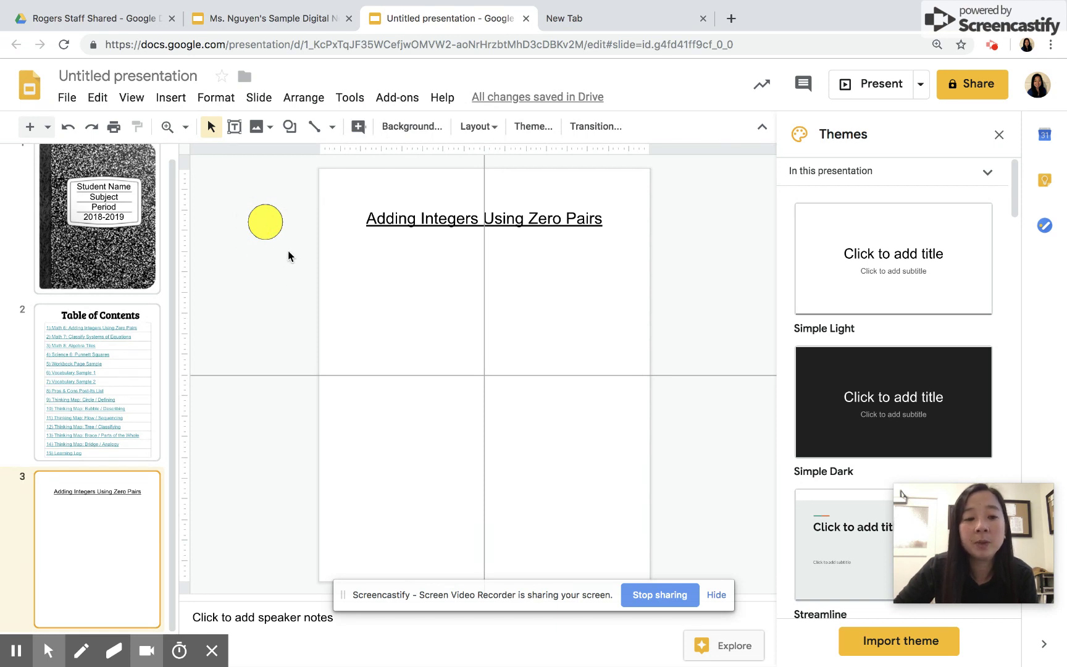
left_click_drag(288, 257, 233, 188)
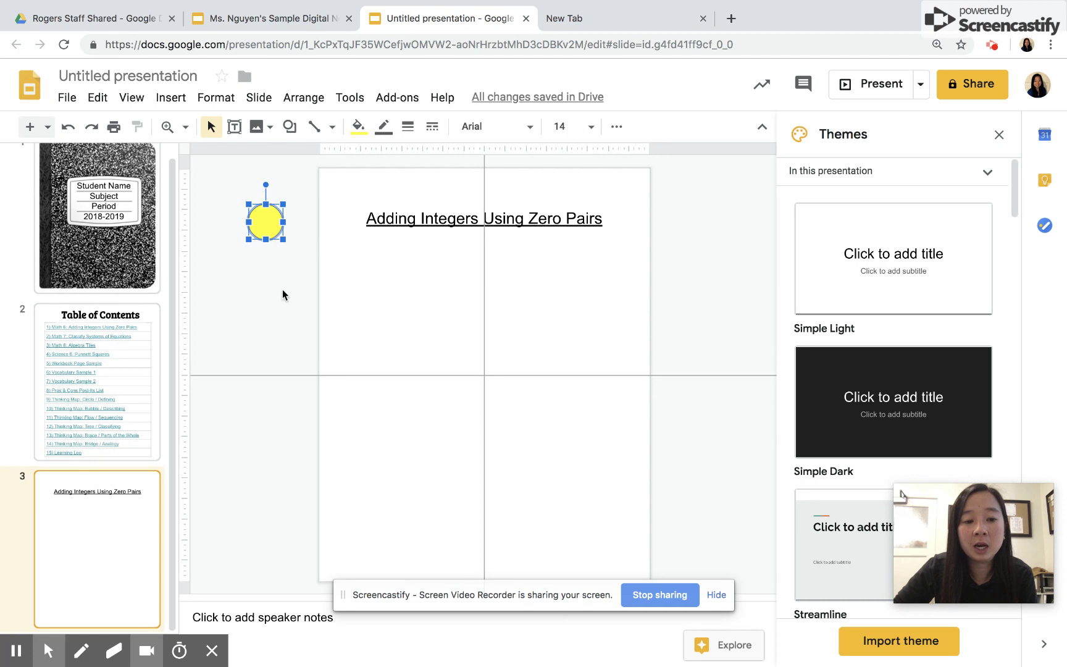
key("Right")
key("Down")
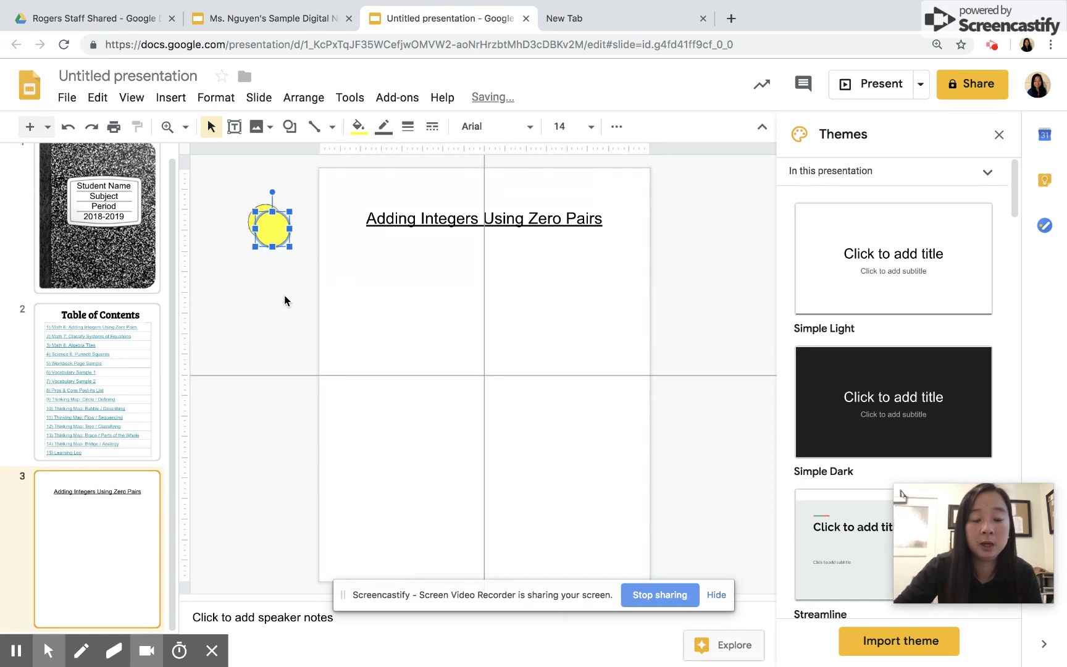
Fill the new circle red and move it to the right side of the slide
left_click(358, 126)
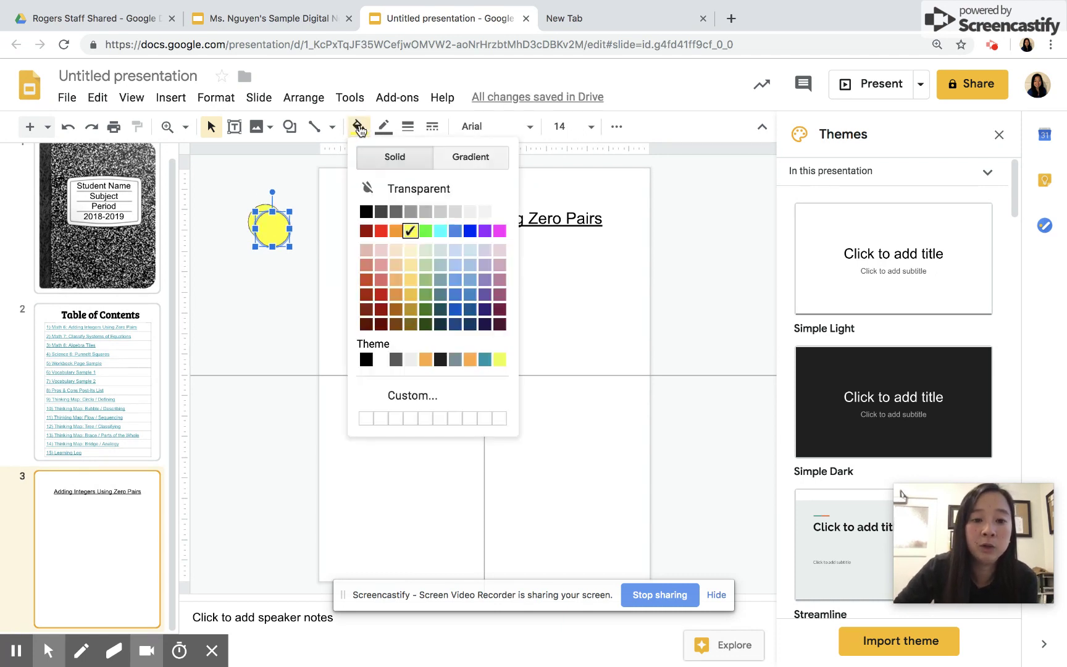
left_click(381, 231)
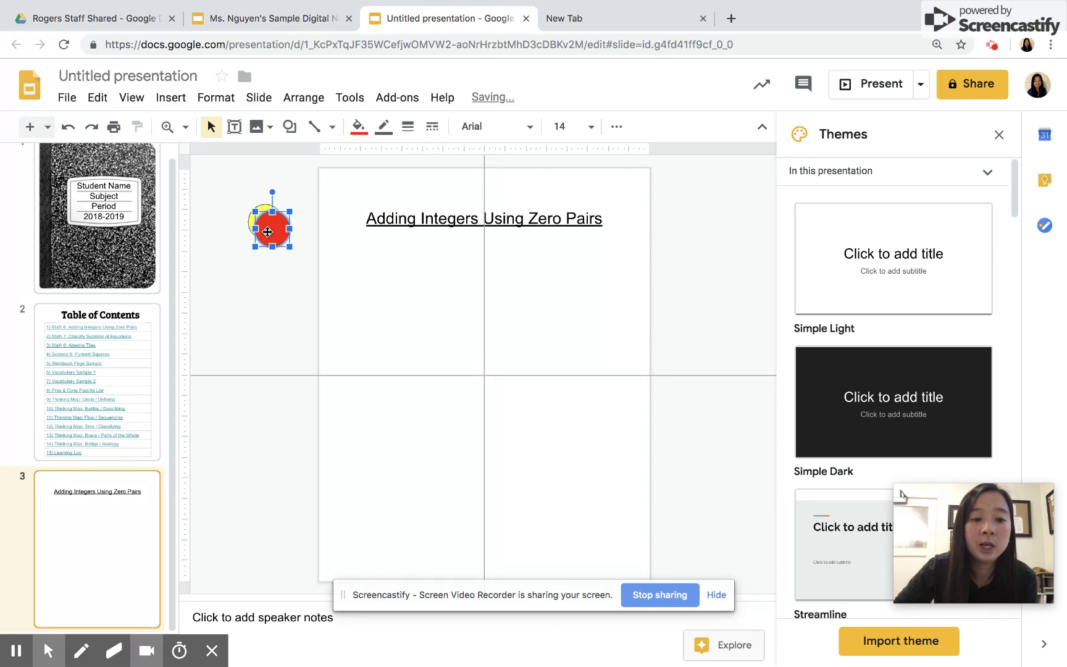
left_click_drag(267, 232, 683, 300)
left_click(722, 303)
Undo the extra pasted red circle copies, leaving the red stack beside the slide
left_click(683, 300)
key("ctrl+v")
left_click_drag(701, 224, 730, 250)
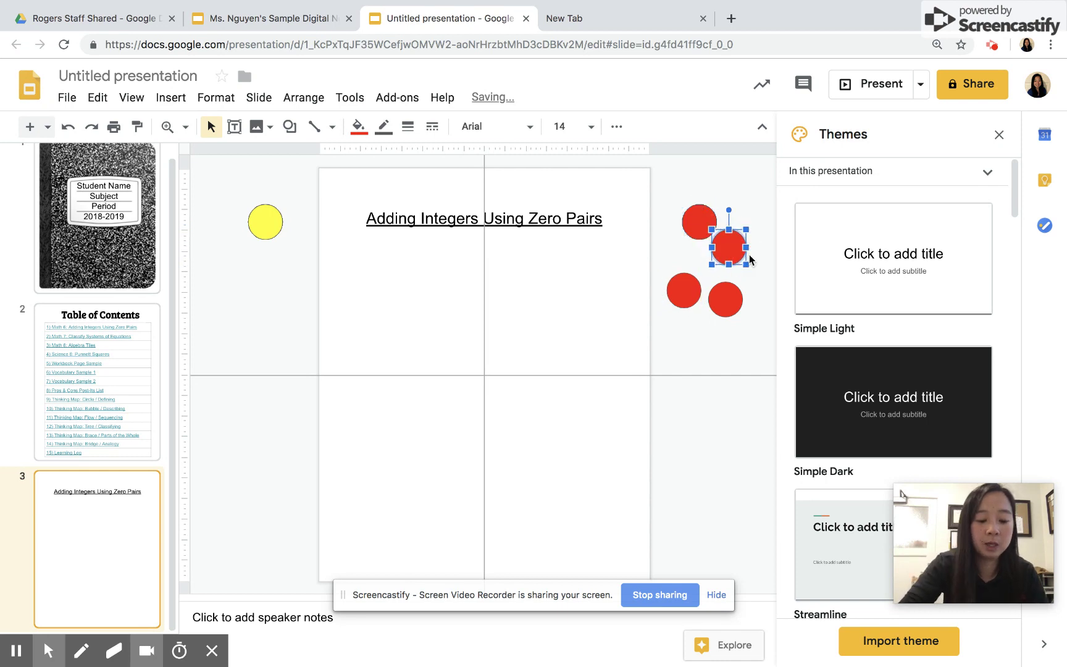
key("ctrl+z")
key("ctrl+z")
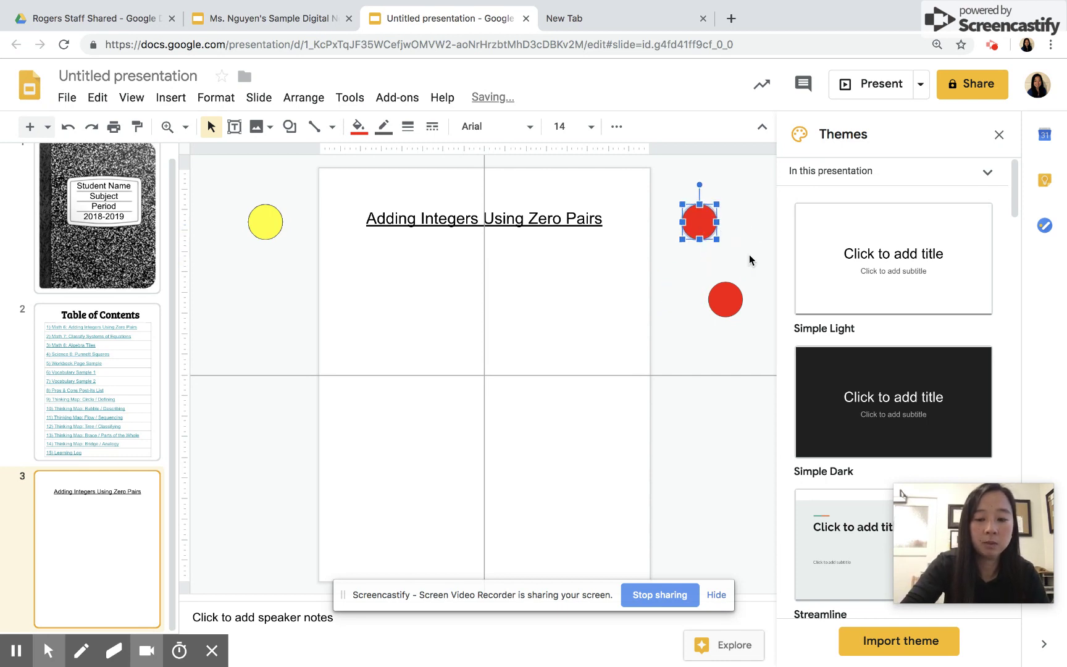
key("ctrl+z")
left_click(738, 301)
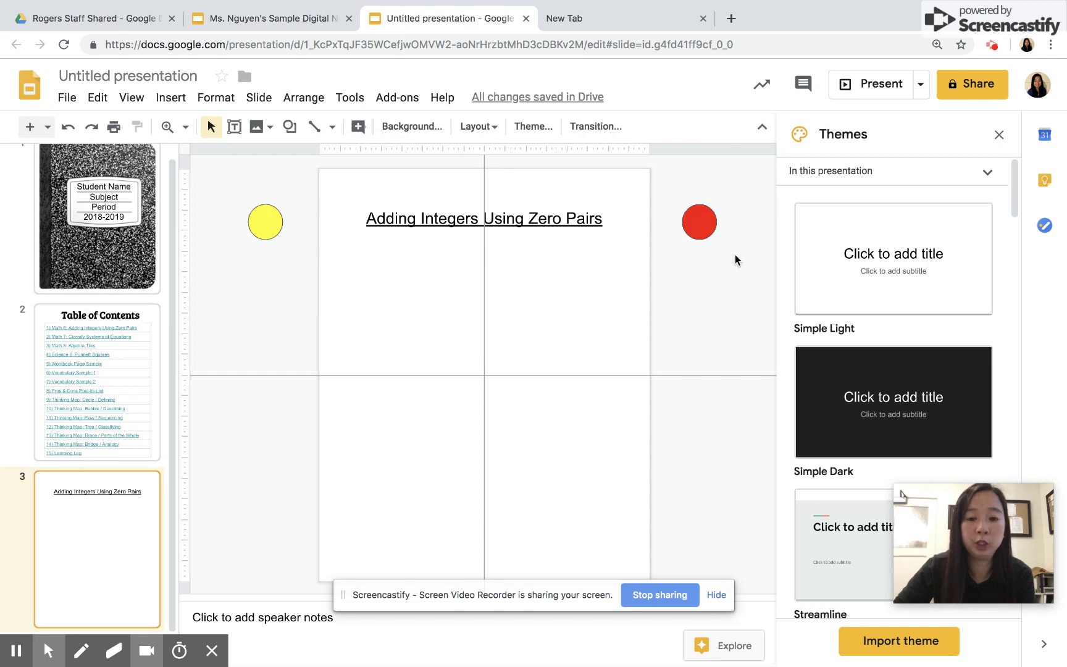
left_click(288, 17)
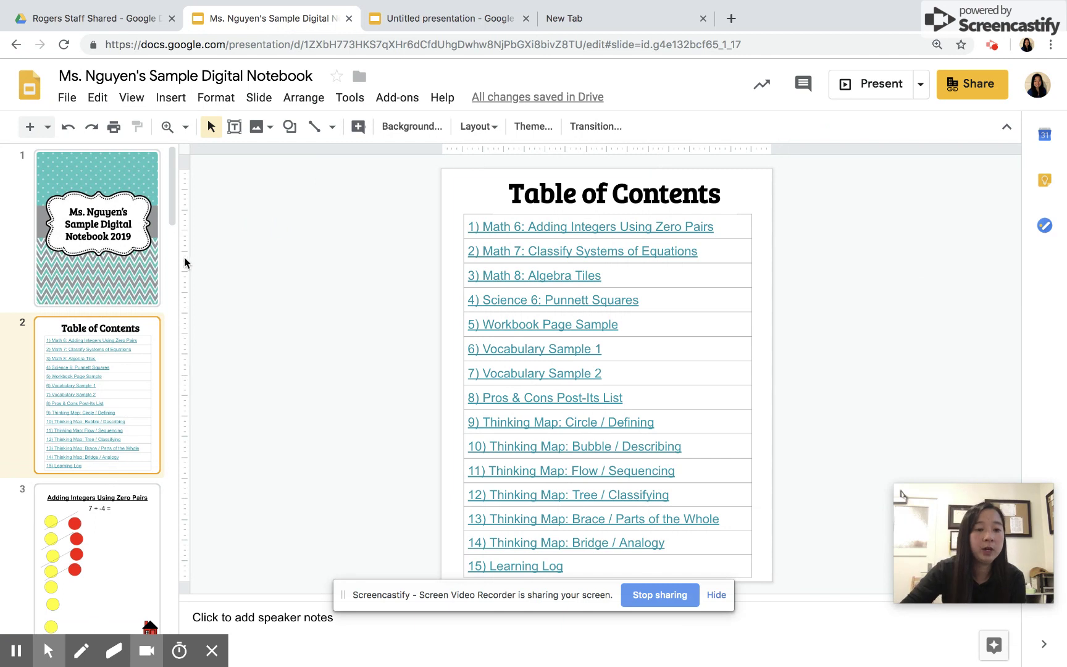
key("Down")
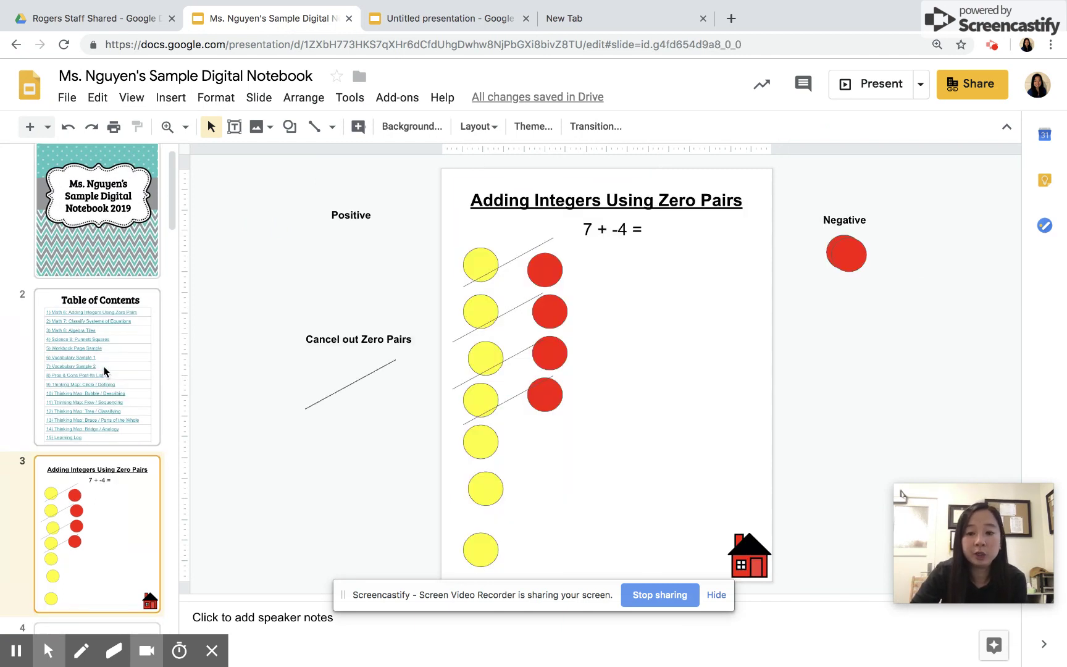
key("Down")
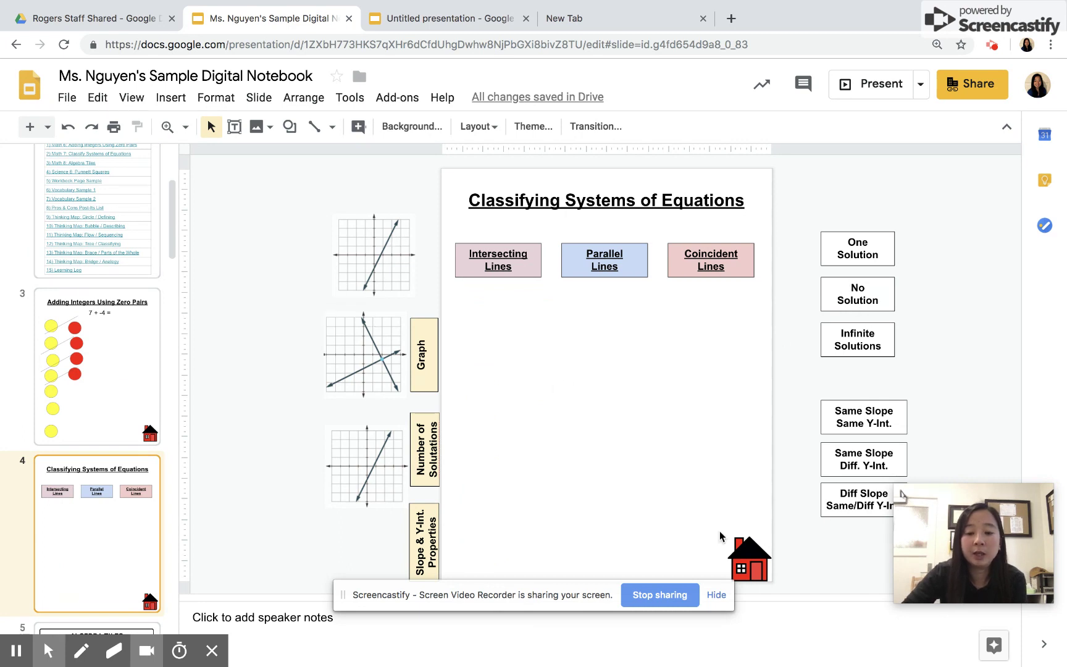
left_click_drag(174, 230, 176, 310)
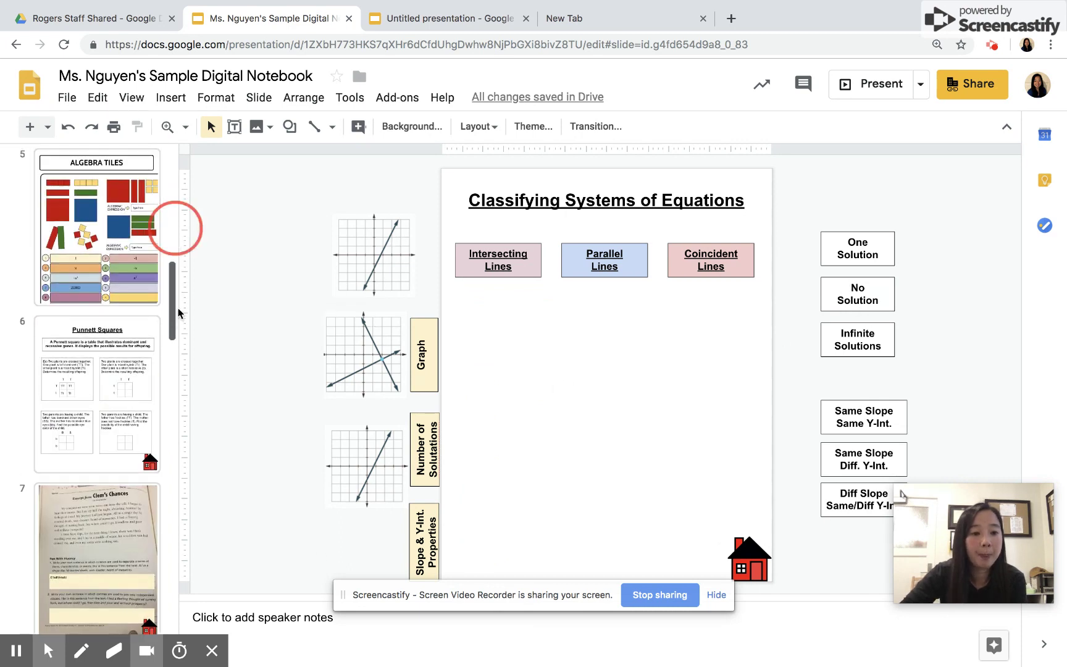
left_click(110, 269)
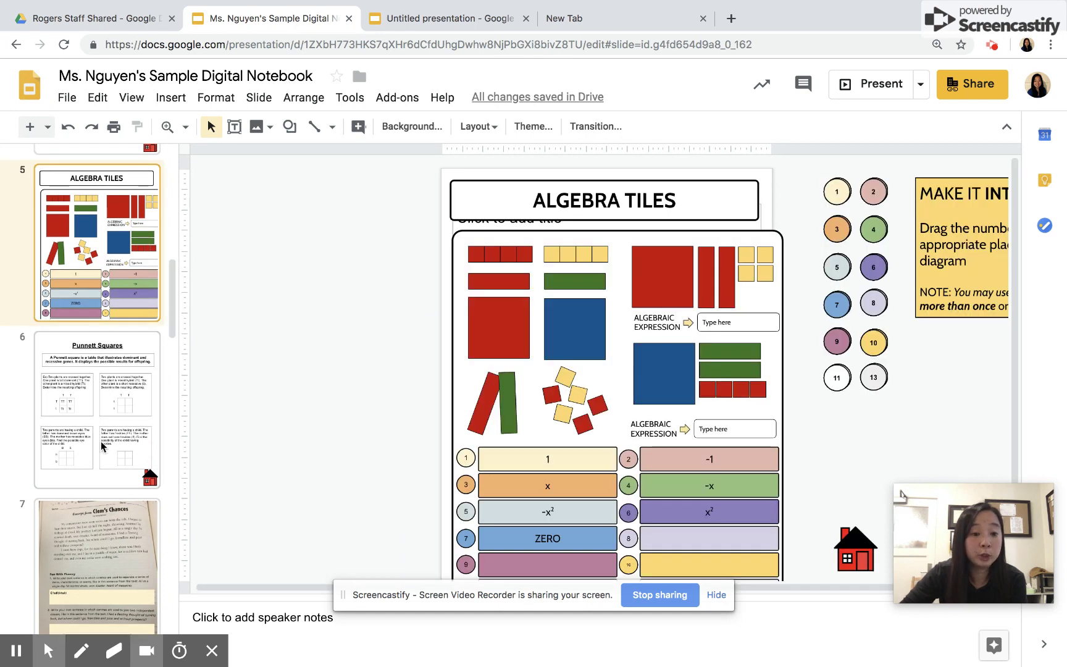
left_click(86, 451)
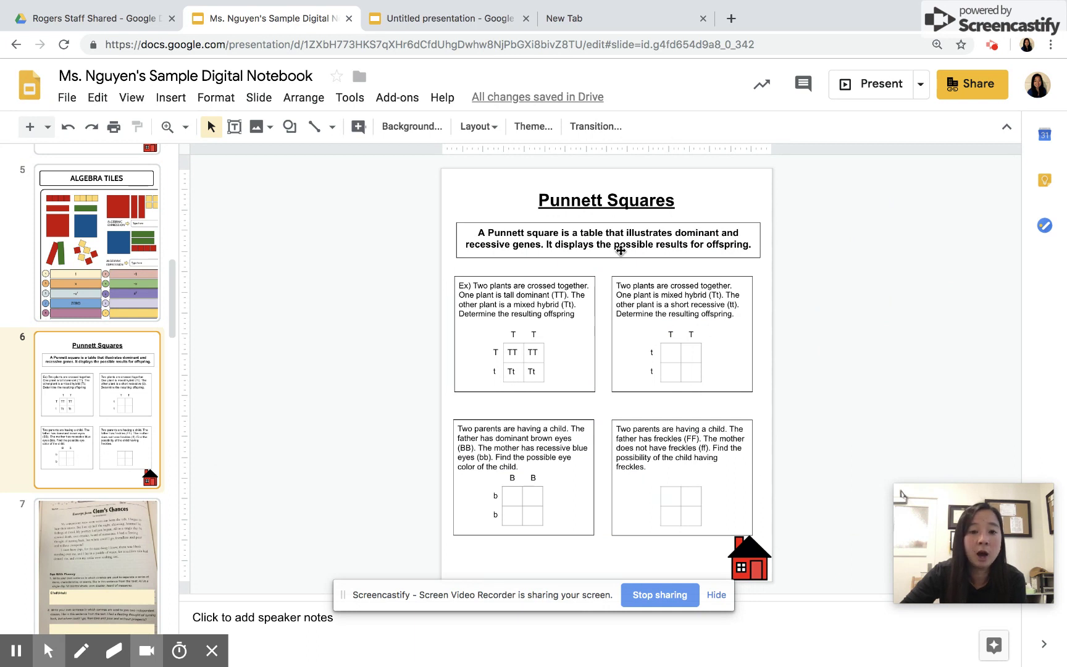
left_click(458, 21)
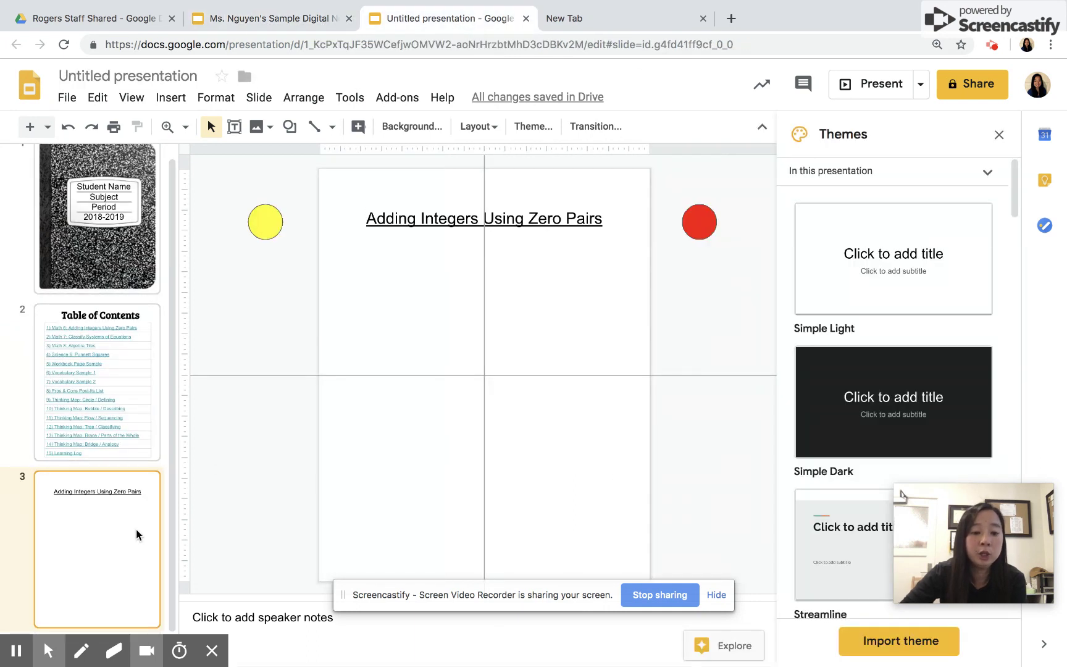
left_click(255, 20)
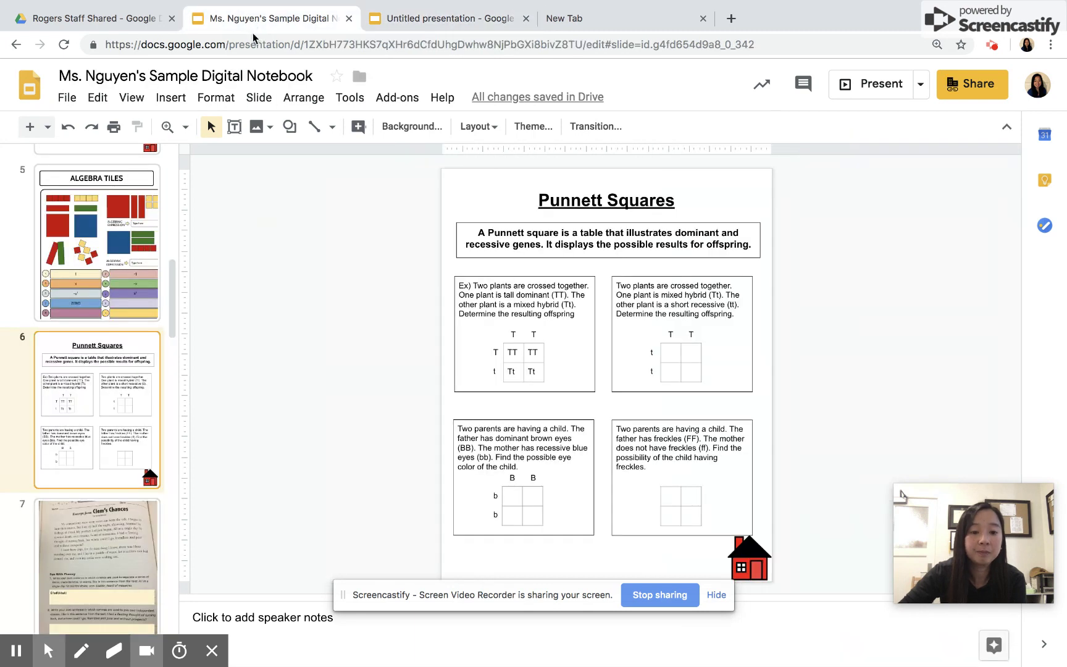
scroll(176, 277, "down", 3)
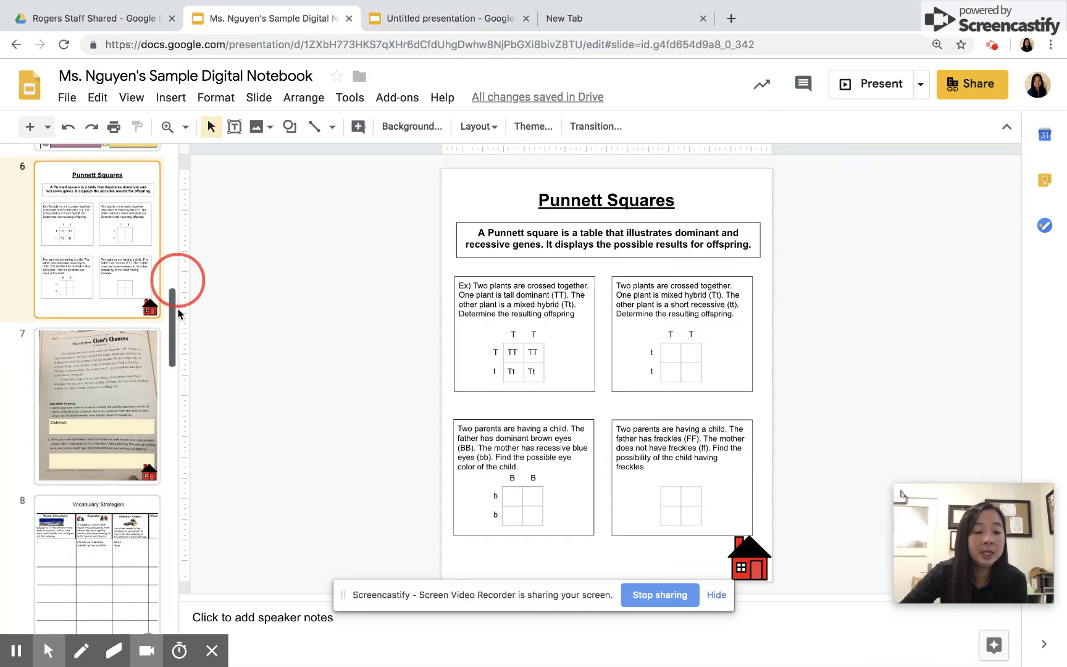
left_click(138, 373)
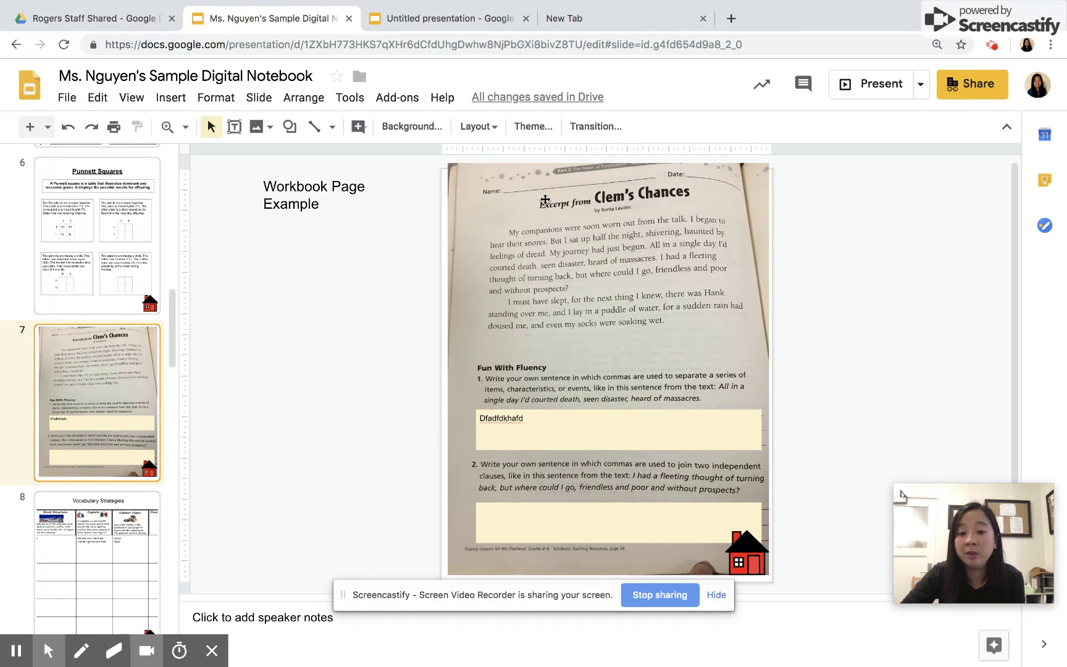
left_click(621, 444)
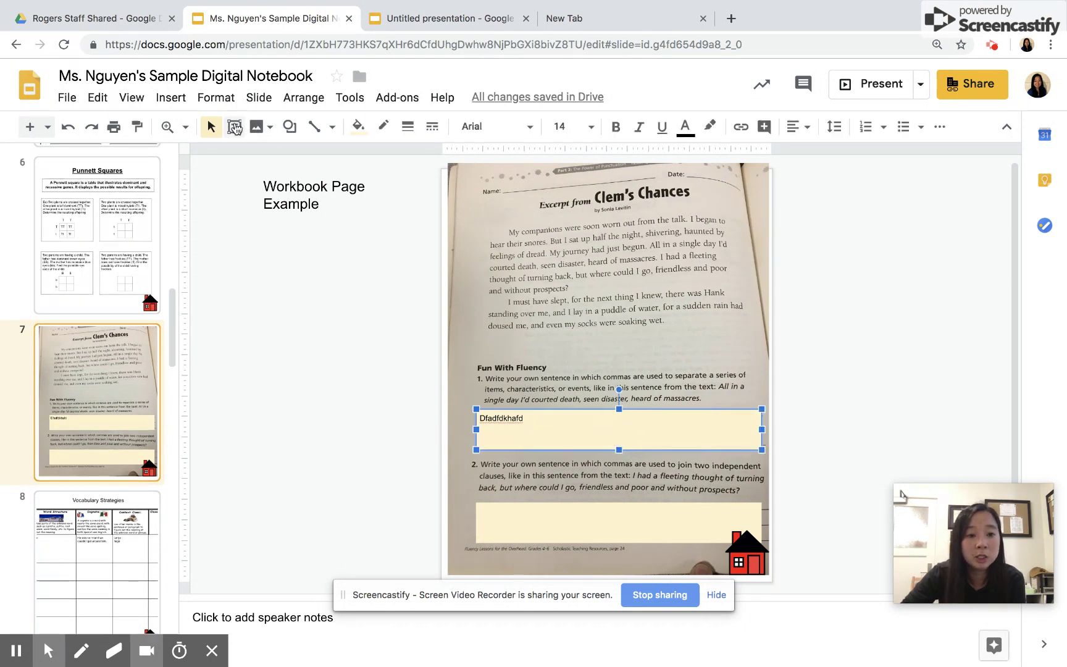
left_click(234, 127)
left_click_drag(525, 324, 716, 369)
left_click_drag(694, 325, 656, 435)
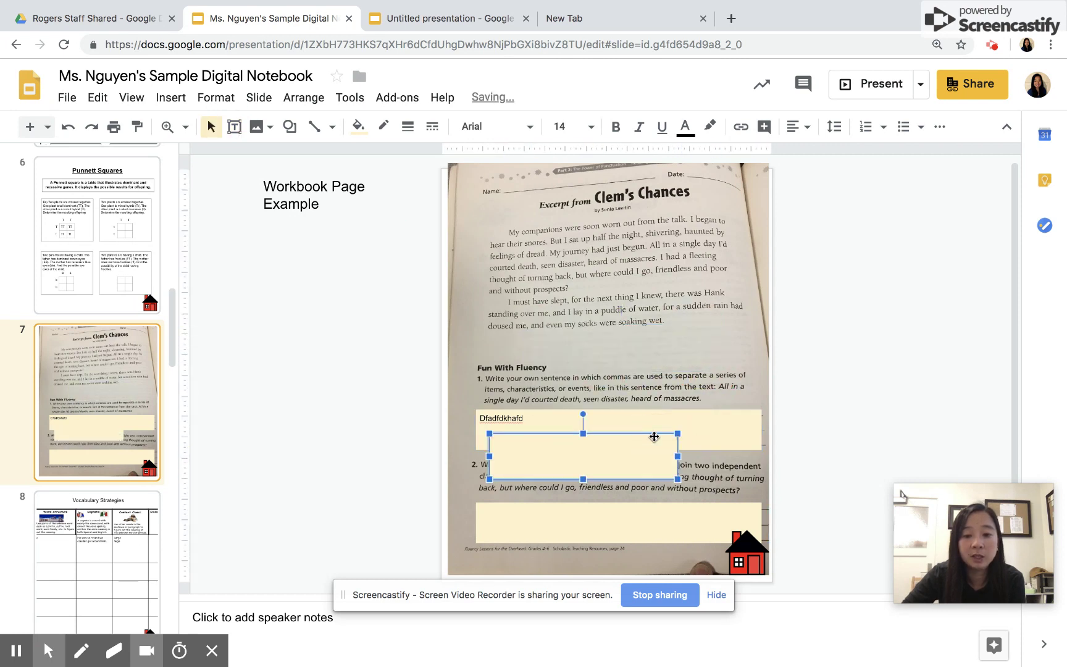
key("Delete")
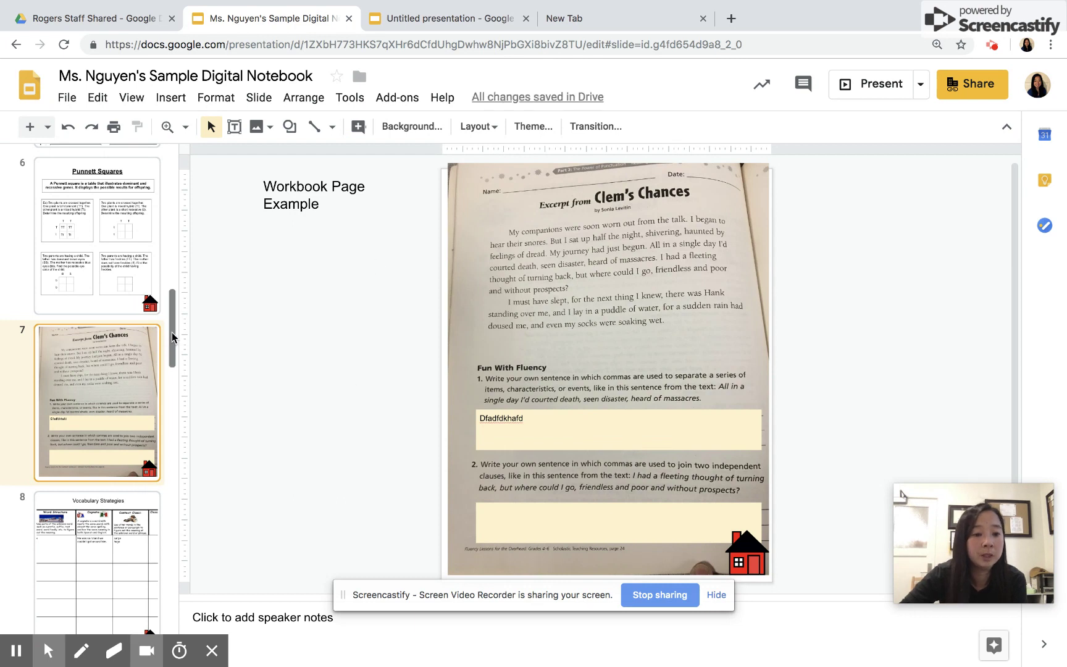
left_click_drag(170, 349, 148, 377)
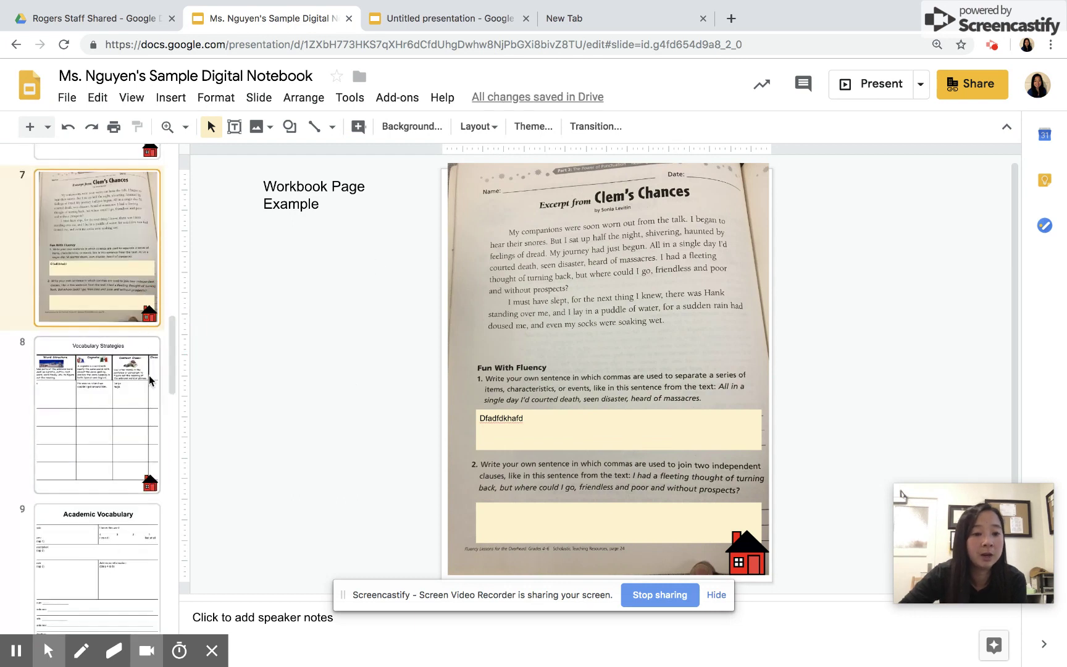
left_click(114, 423)
left_click_drag(169, 367, 172, 198)
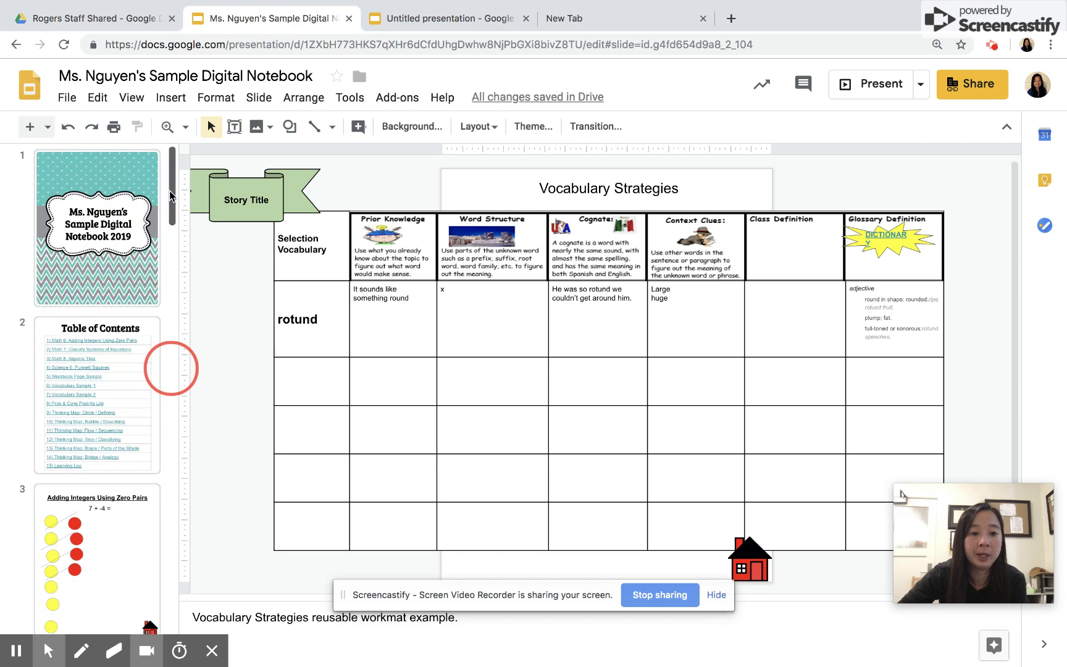
left_click(403, 20)
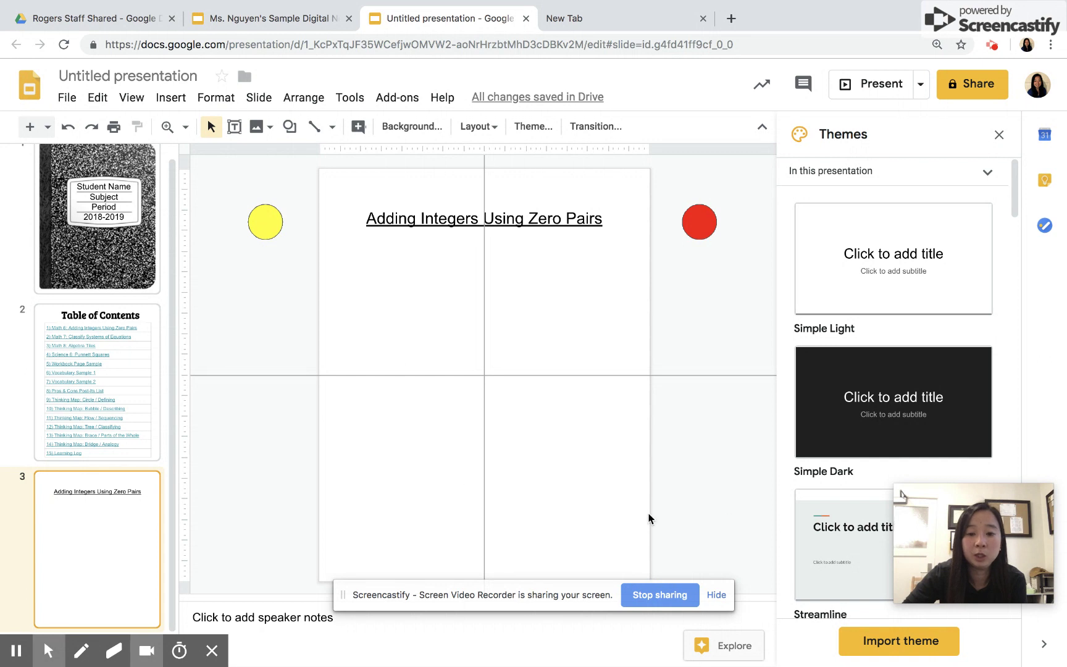
On slide 3, search the web for 'home icon' and insert the first black house image
left_click(120, 361)
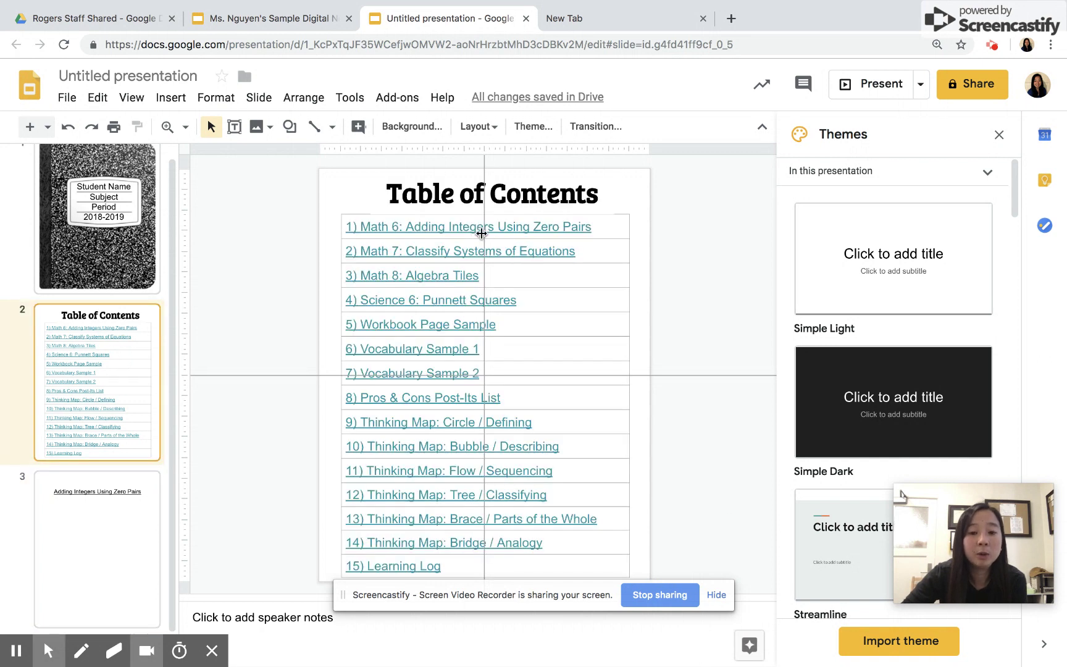
left_click(106, 536)
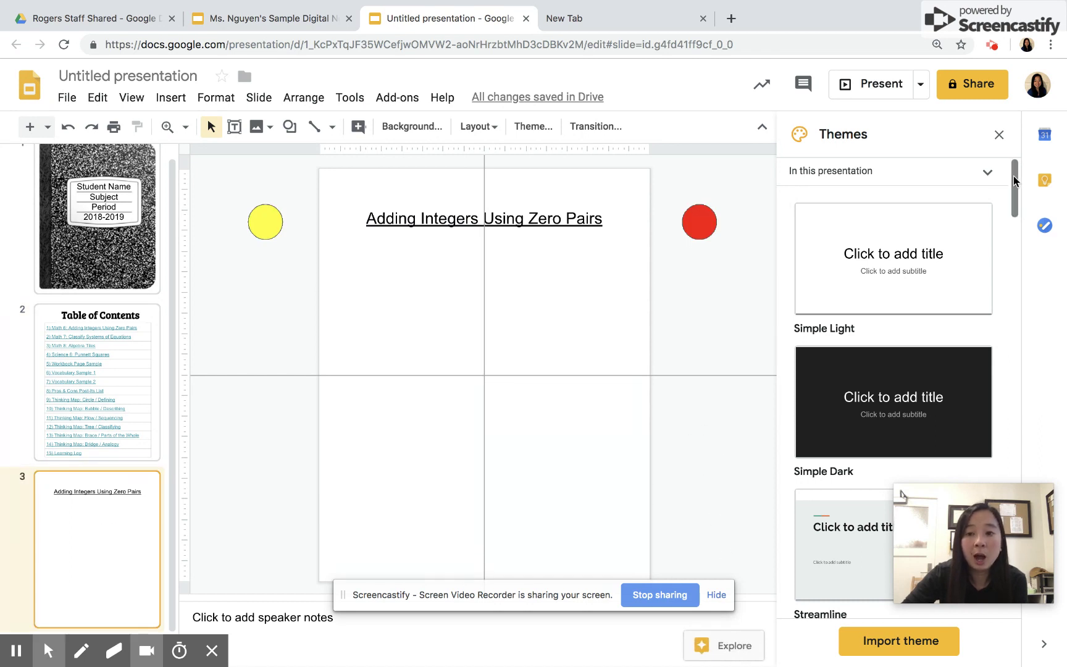
left_click(999, 135)
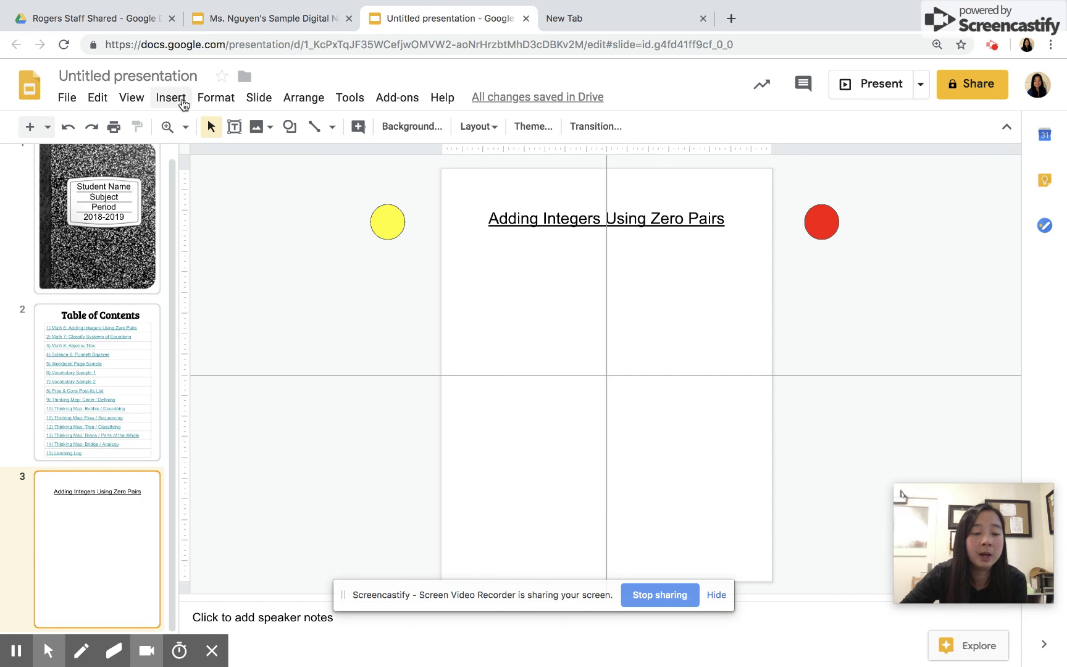
left_click(171, 98)
left_click(226, 131)
left_click(397, 157)
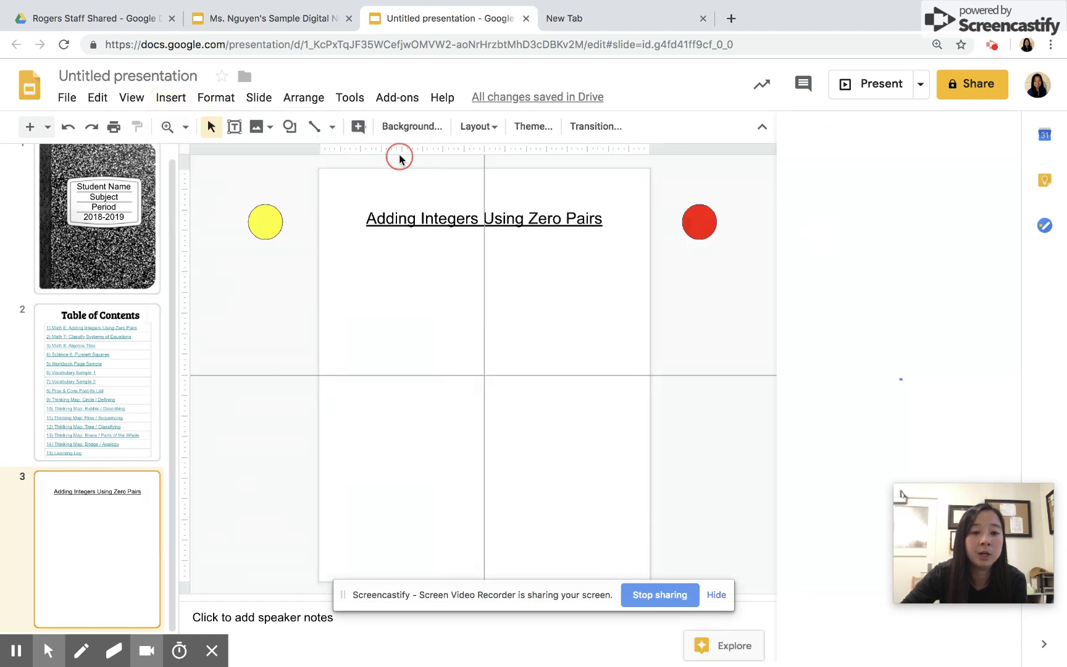
type("home icon")
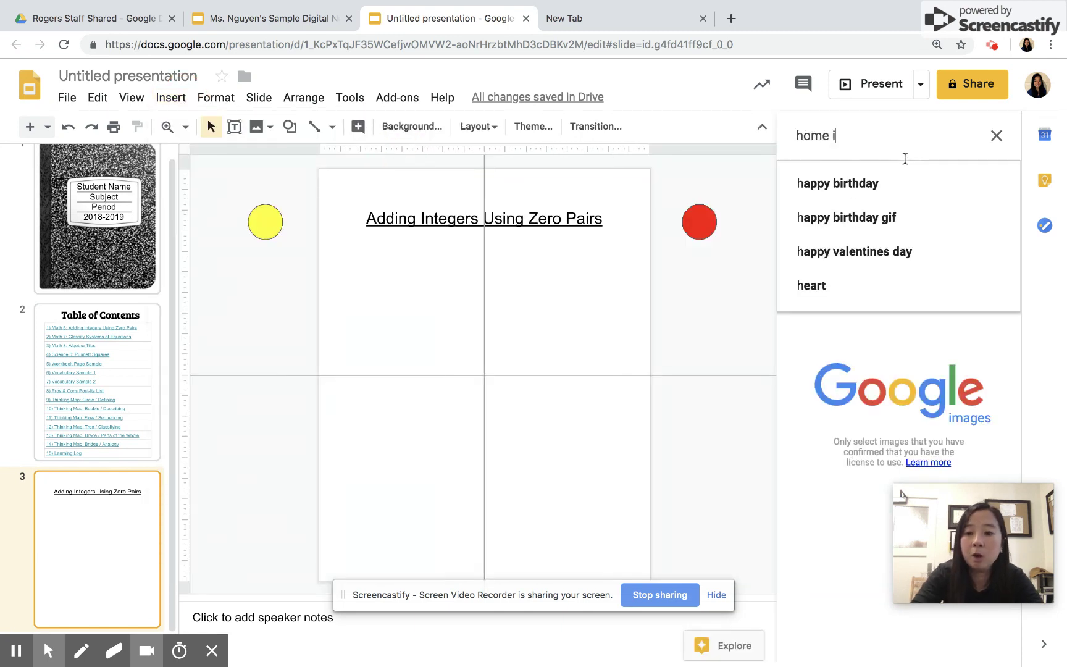
key("Return")
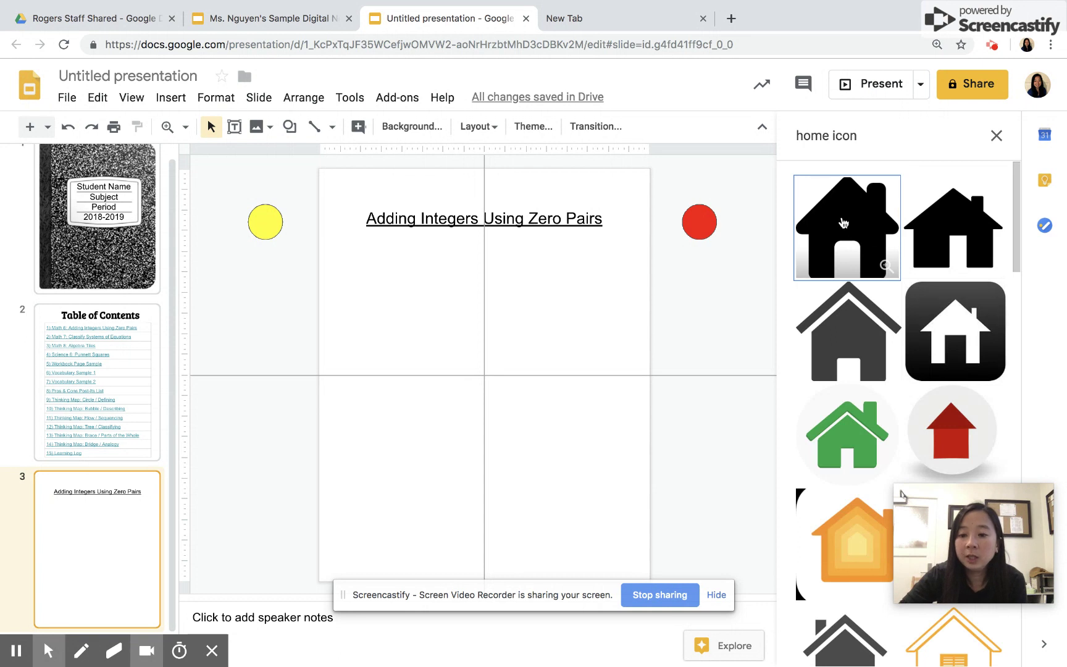
left_click(840, 220)
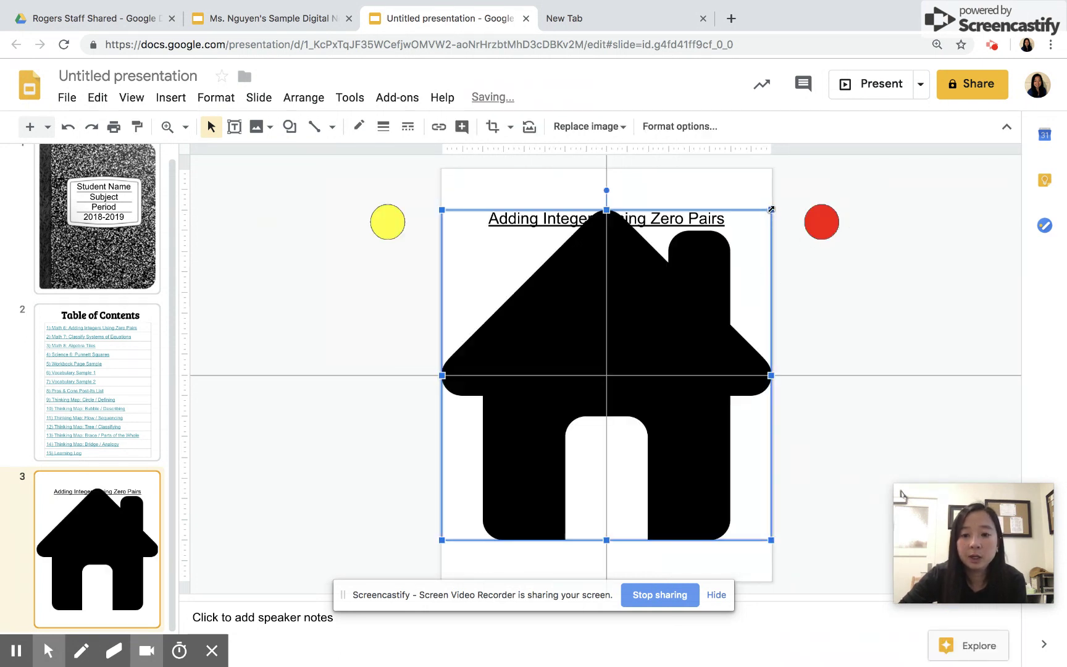
Shrink the house icon and move it to the slide's bottom-right corner
left_click_drag(771, 211, 556, 384)
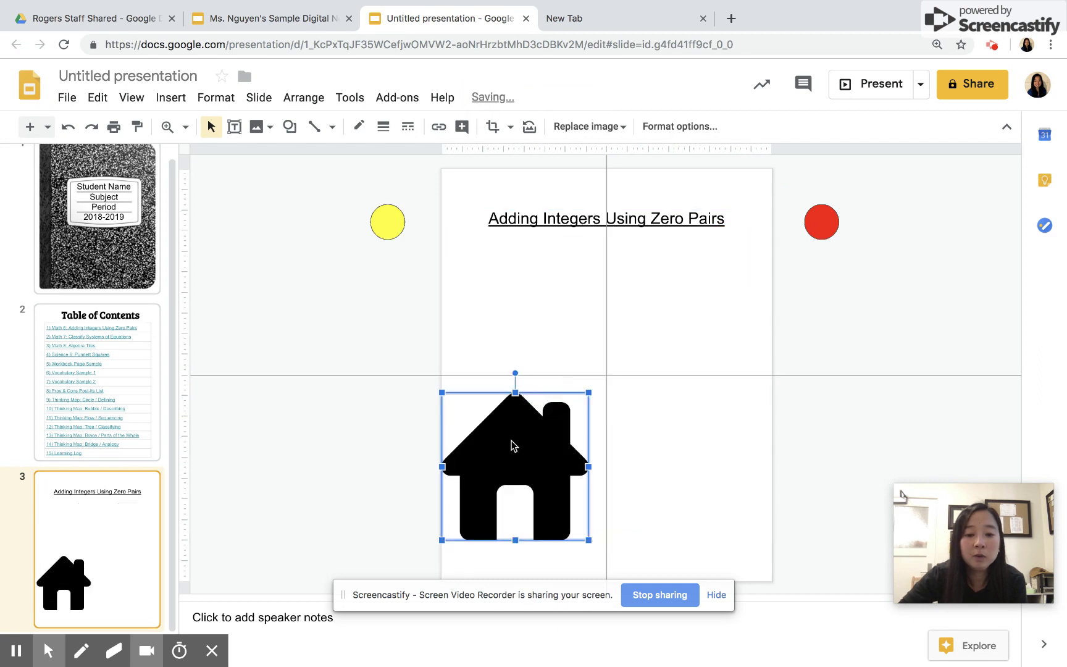
left_click_drag(590, 389, 735, 551)
left_click(814, 483)
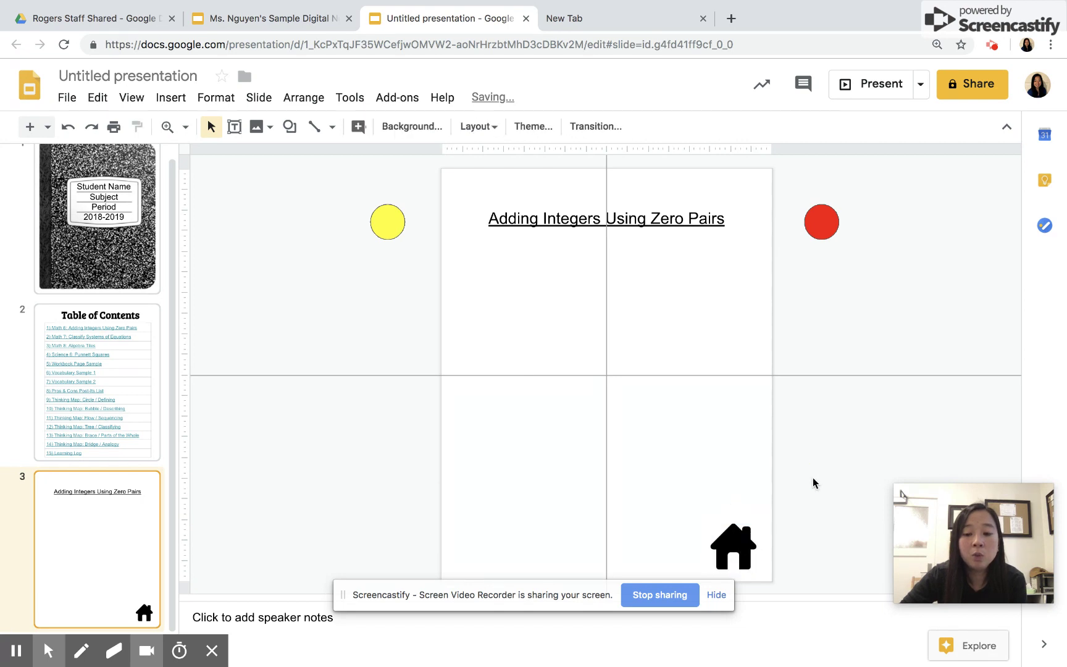
left_click(733, 546)
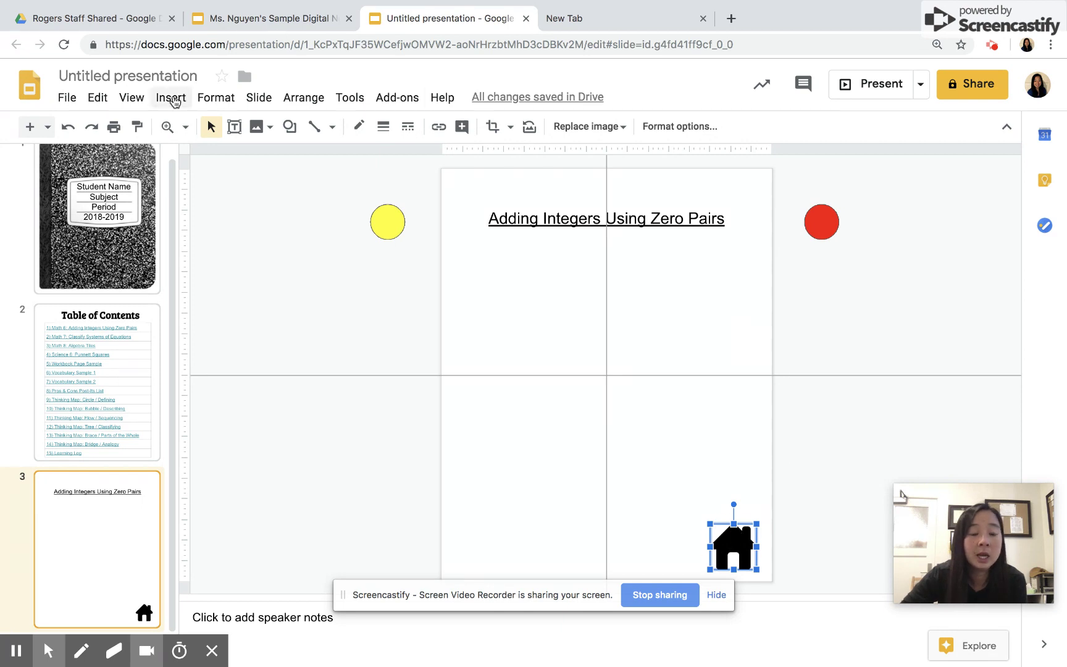
Link the house icon to Slide 2, the Table of Contents, and check the link
left_click(170, 99)
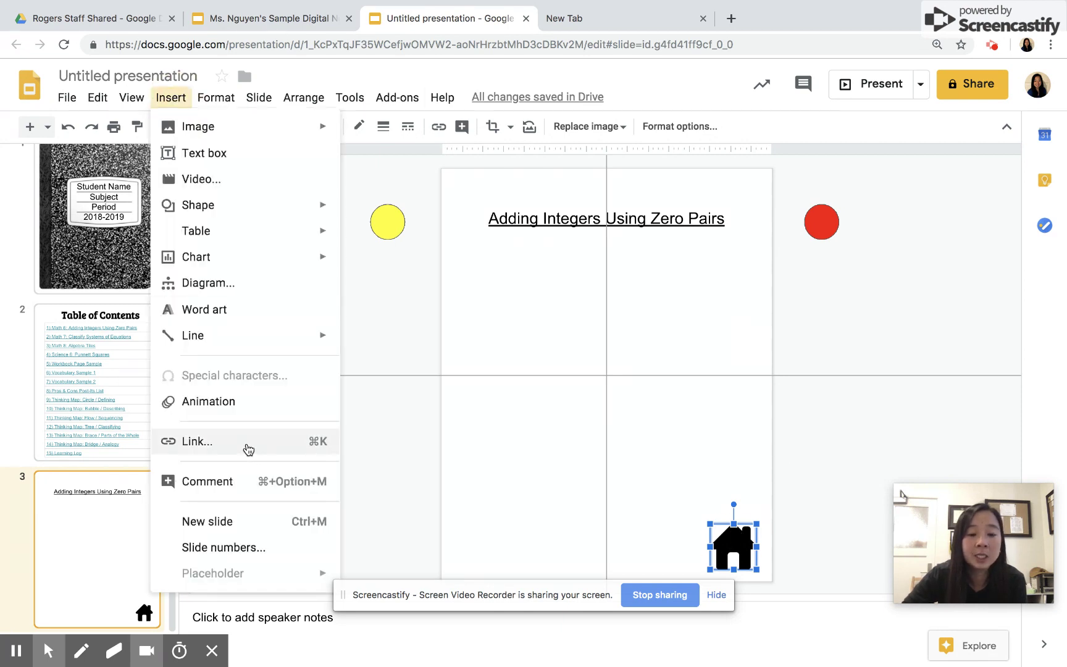
left_click(197, 441)
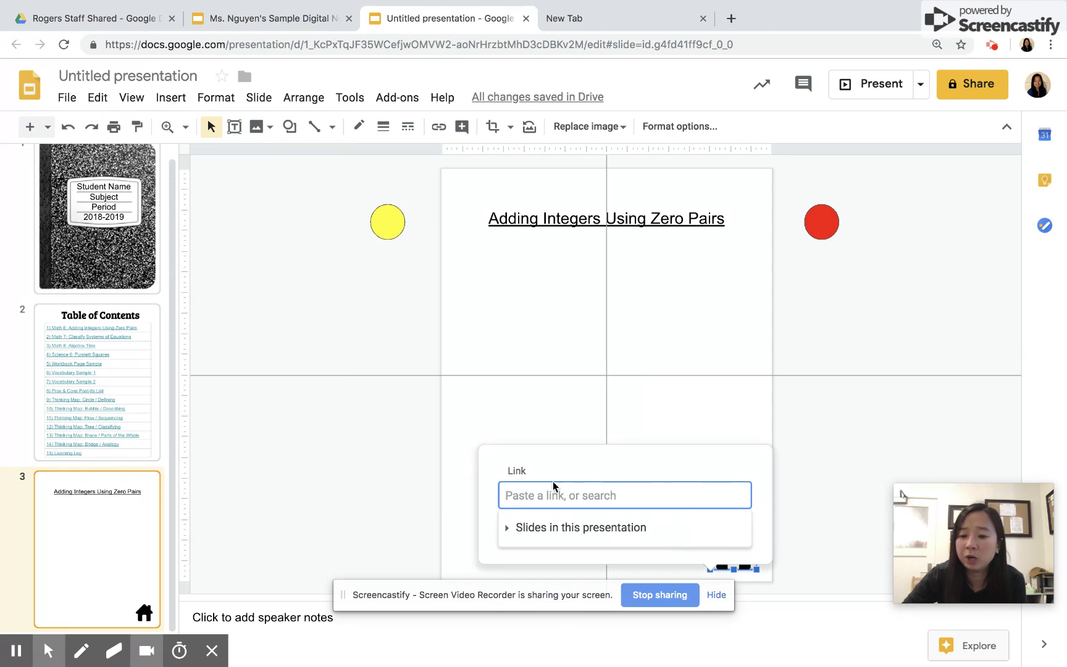
left_click(537, 529)
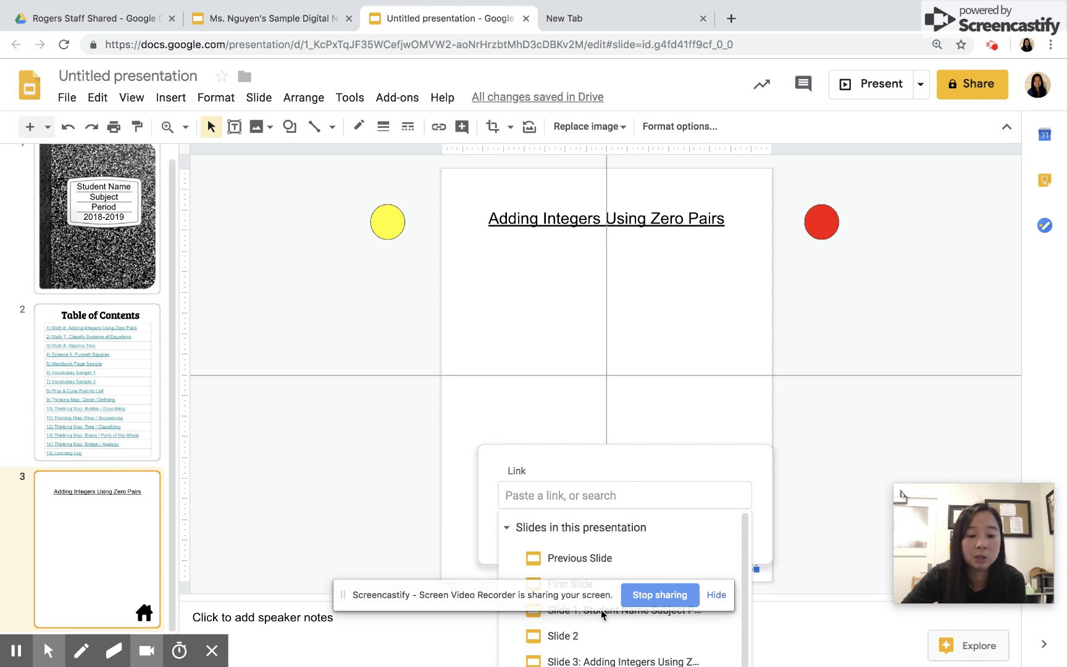
left_click(567, 636)
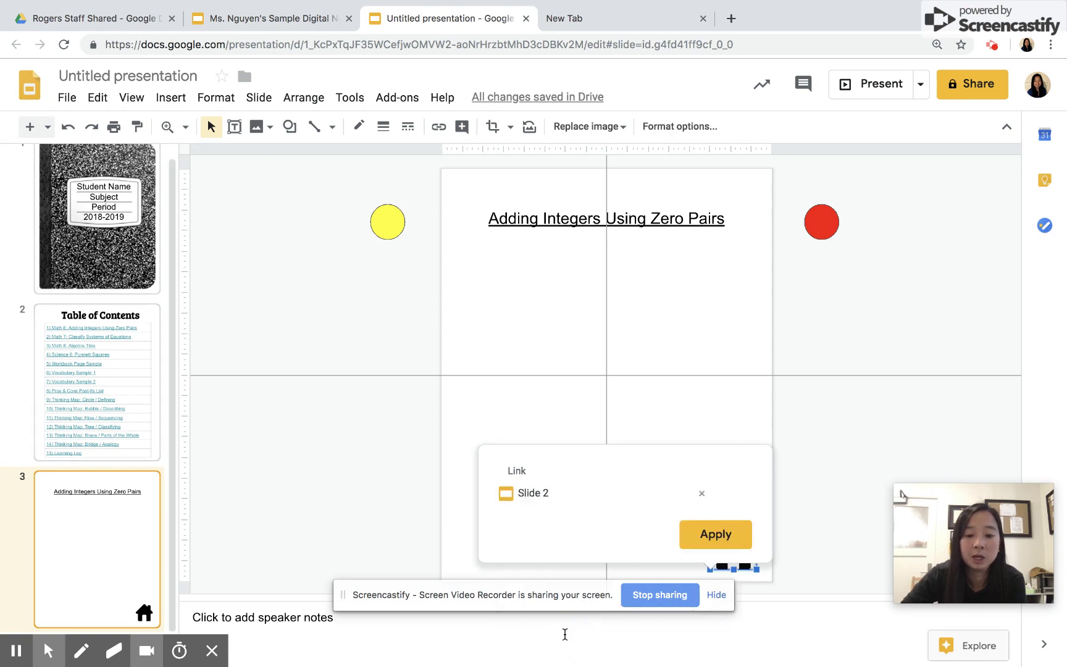
left_click(712, 545)
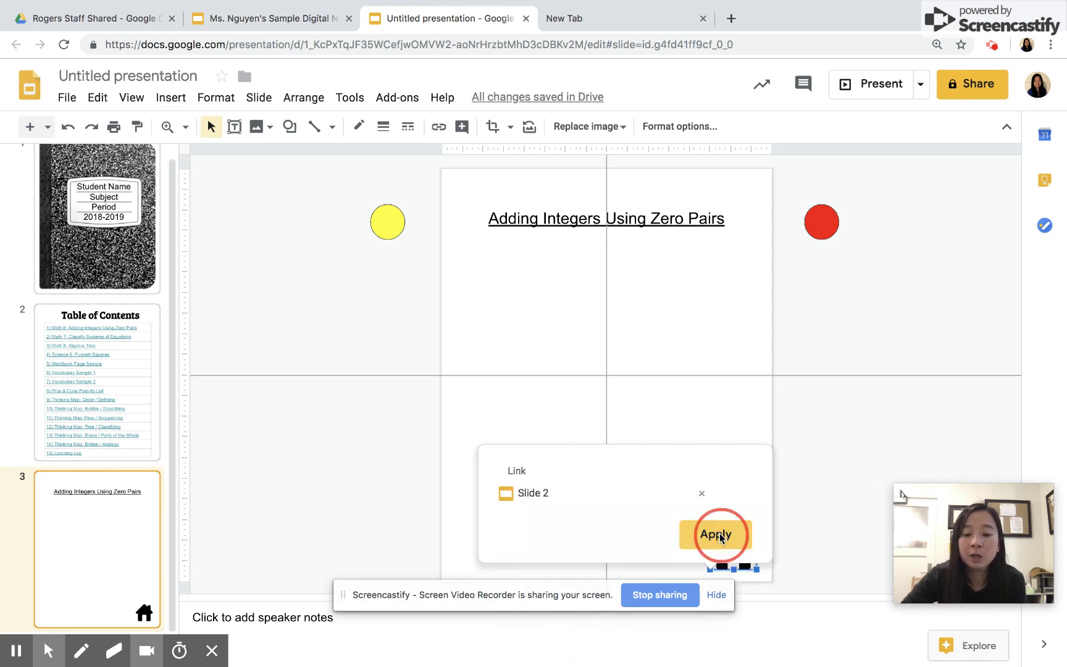
left_click(814, 508)
left_click(750, 541)
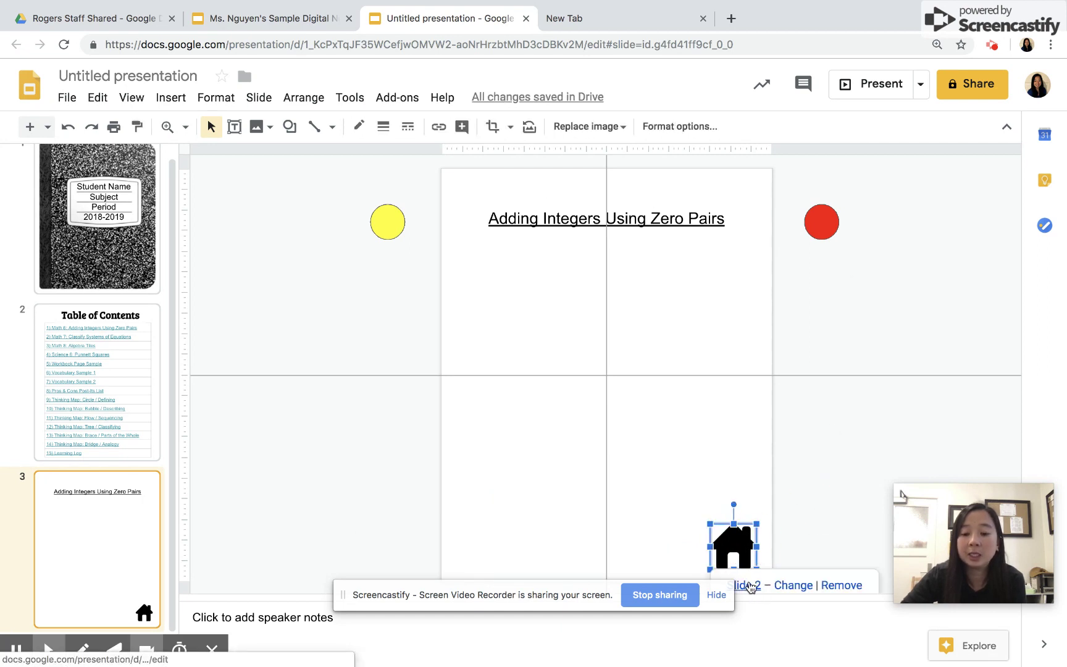
left_click(794, 500)
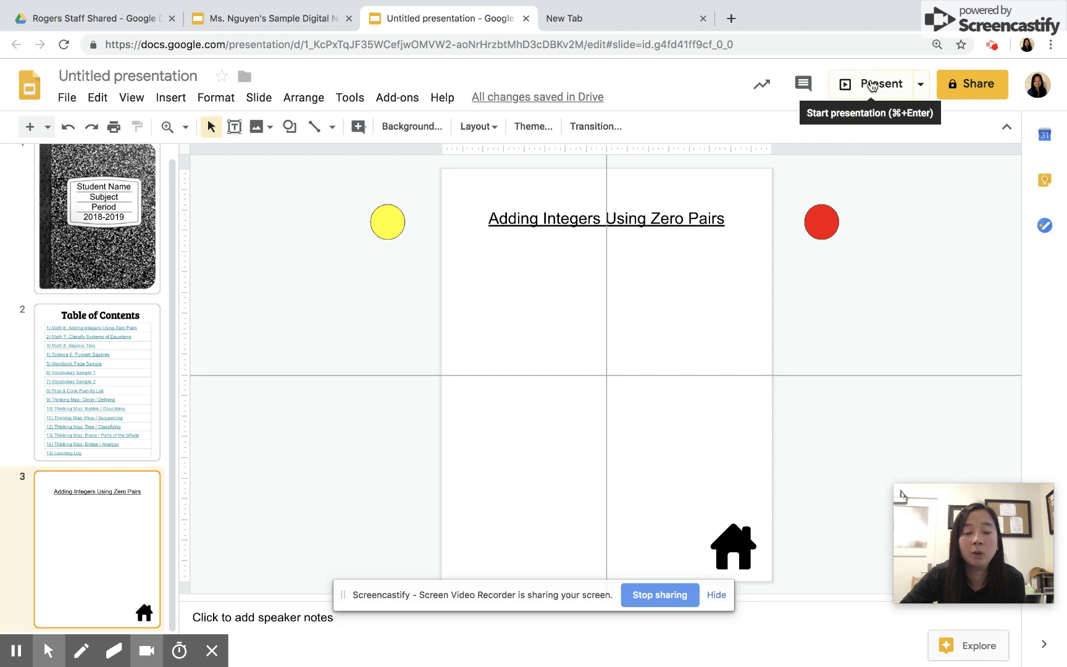
Present from slide 3, follow the home icon to slide 2, and exit the slideshow
left_click(871, 85)
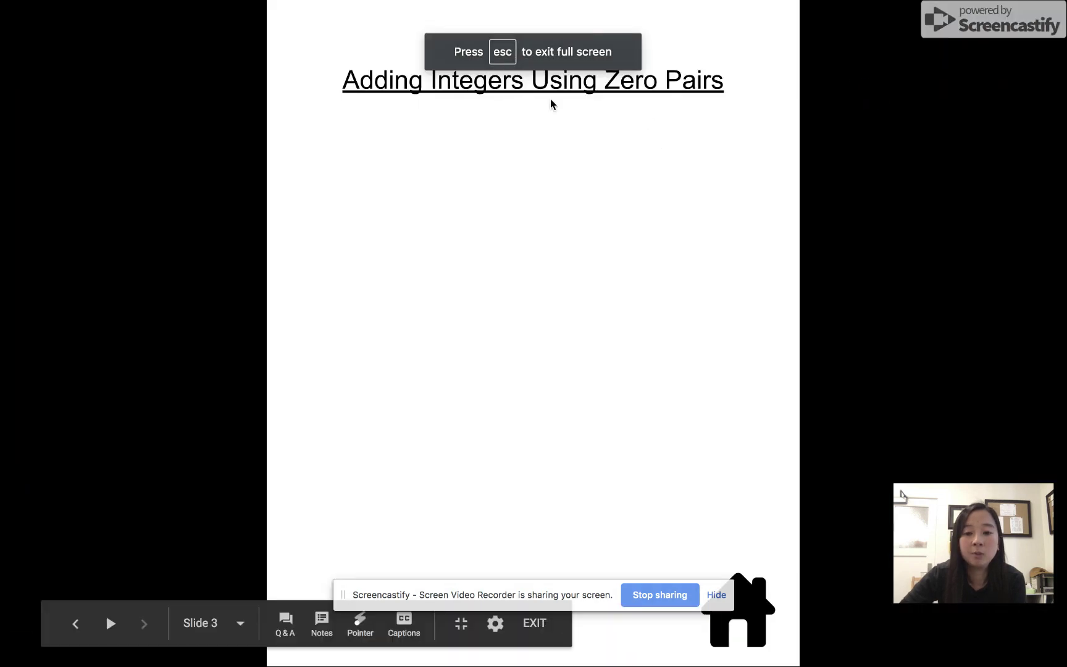
left_click(761, 613)
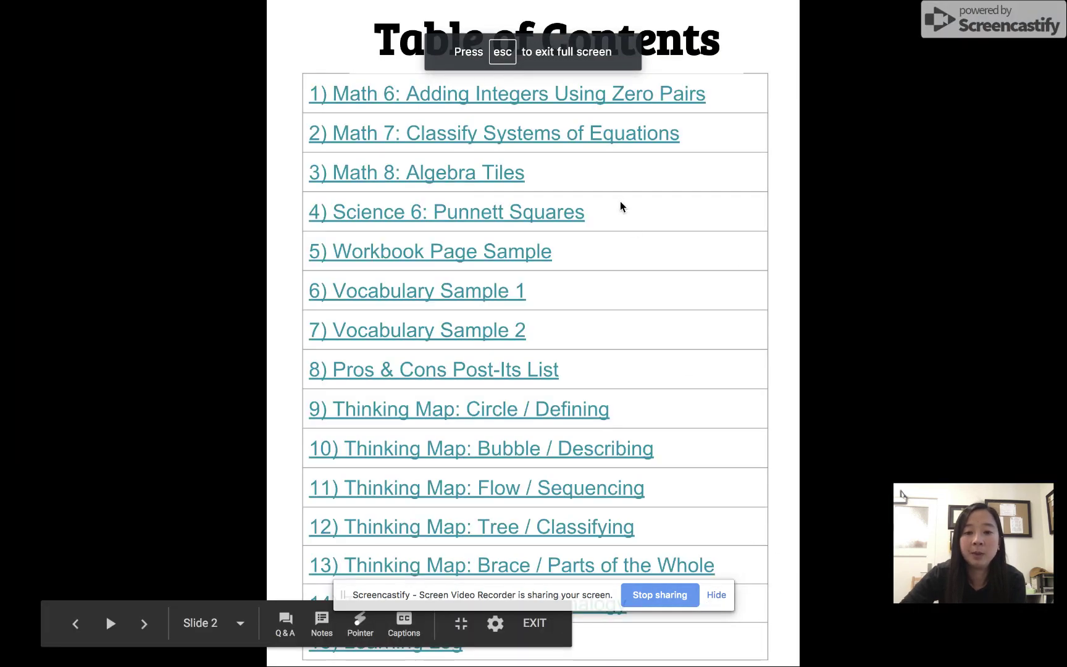
key("Escape")
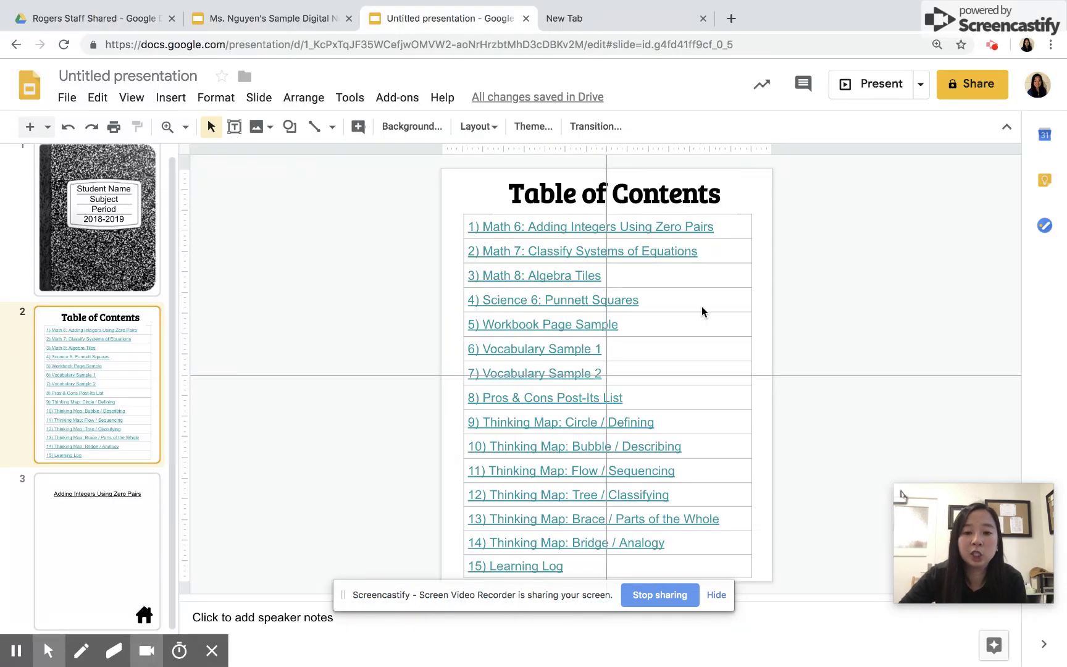
left_click_drag(175, 255, 174, 258)
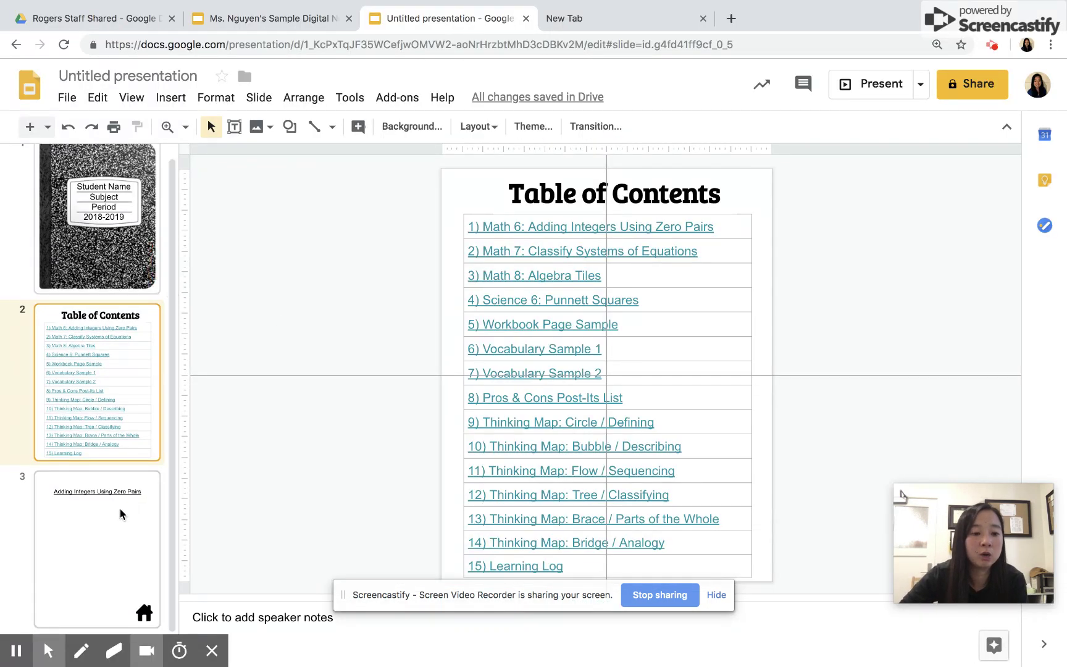
left_click_drag(172, 304, 173, 294)
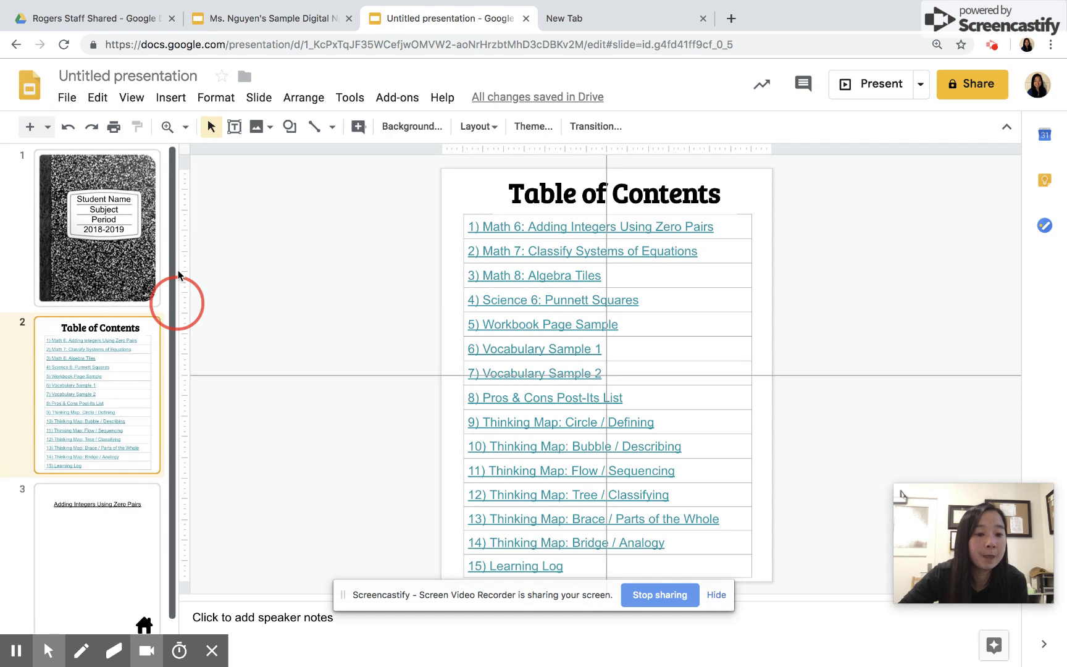
left_click_drag(173, 381, 173, 395)
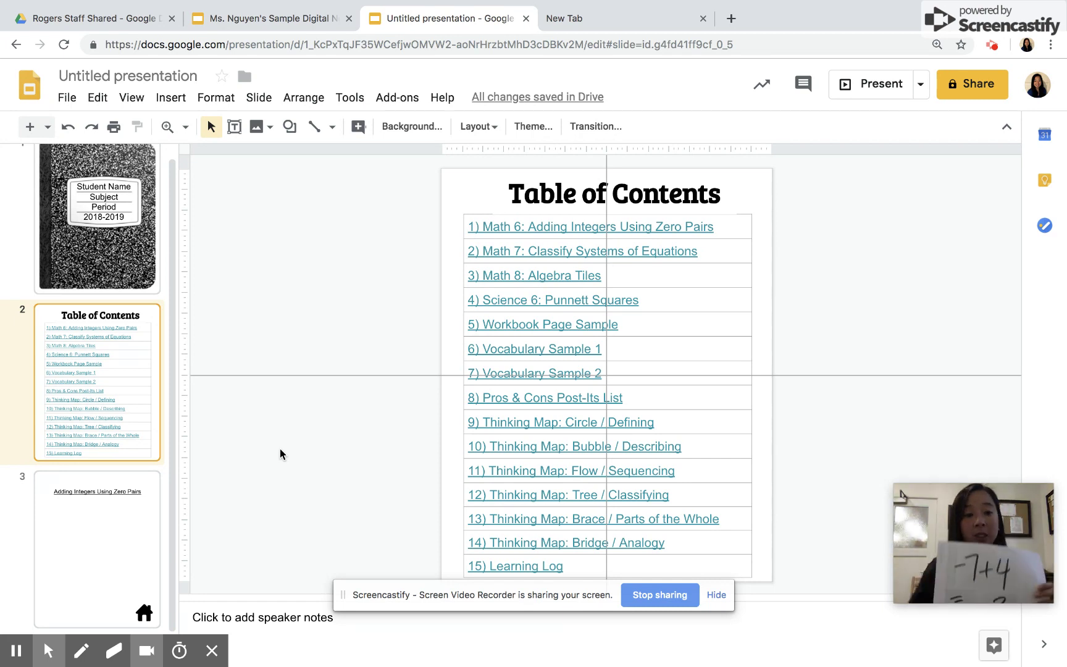
Insert a webcam snapshot of the worked problem −7+4 = −3
left_click(171, 105)
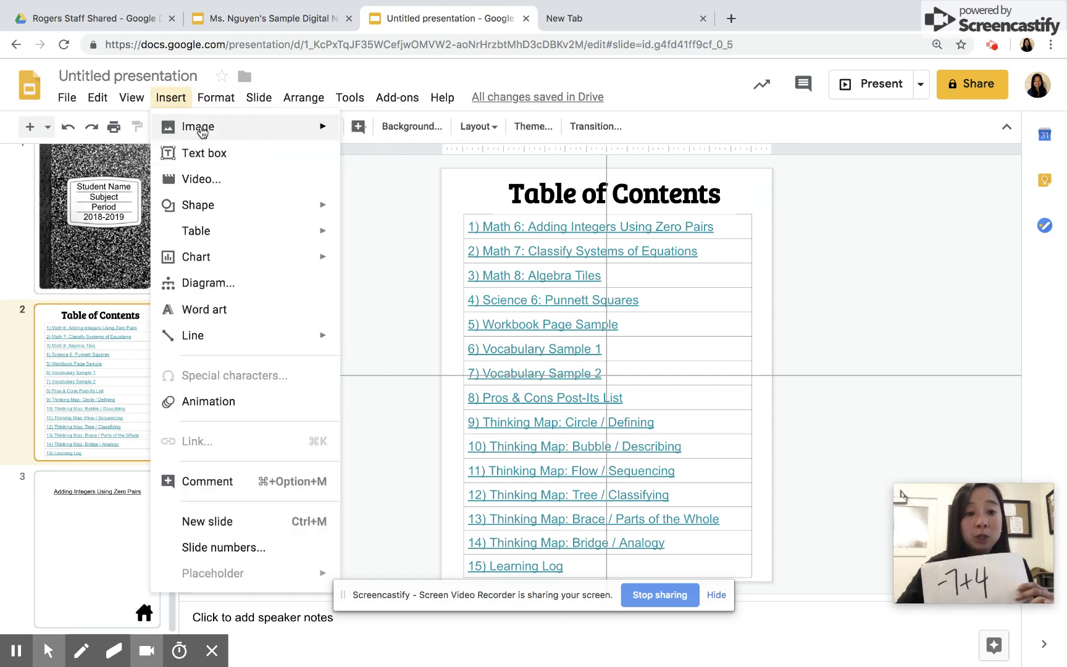
mouse_move(200, 127)
left_click(392, 279)
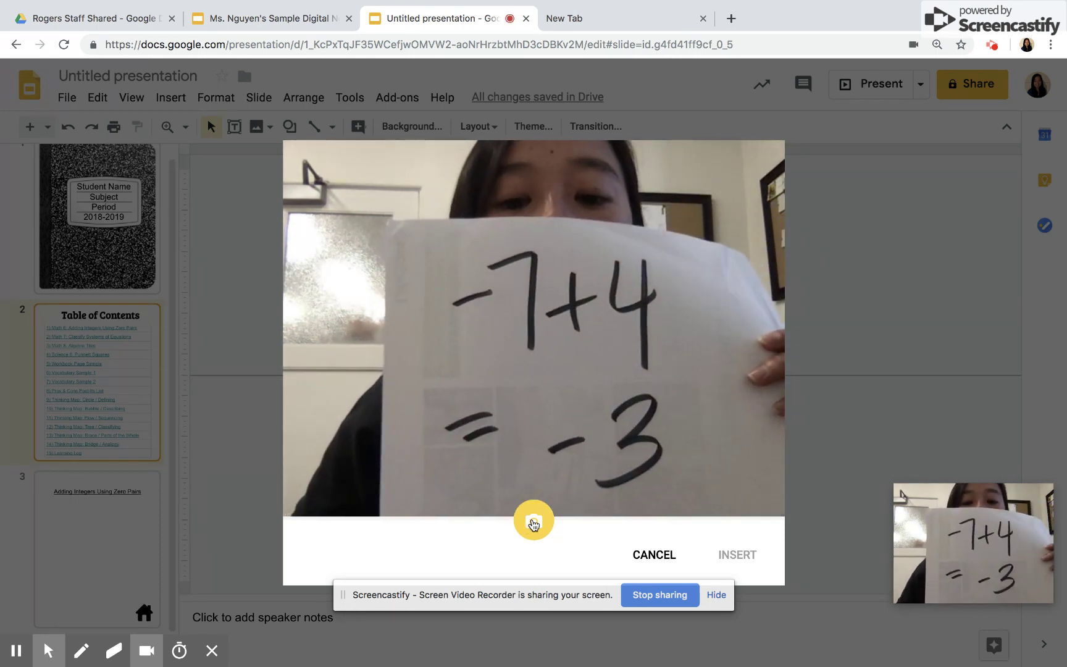
left_click(535, 523)
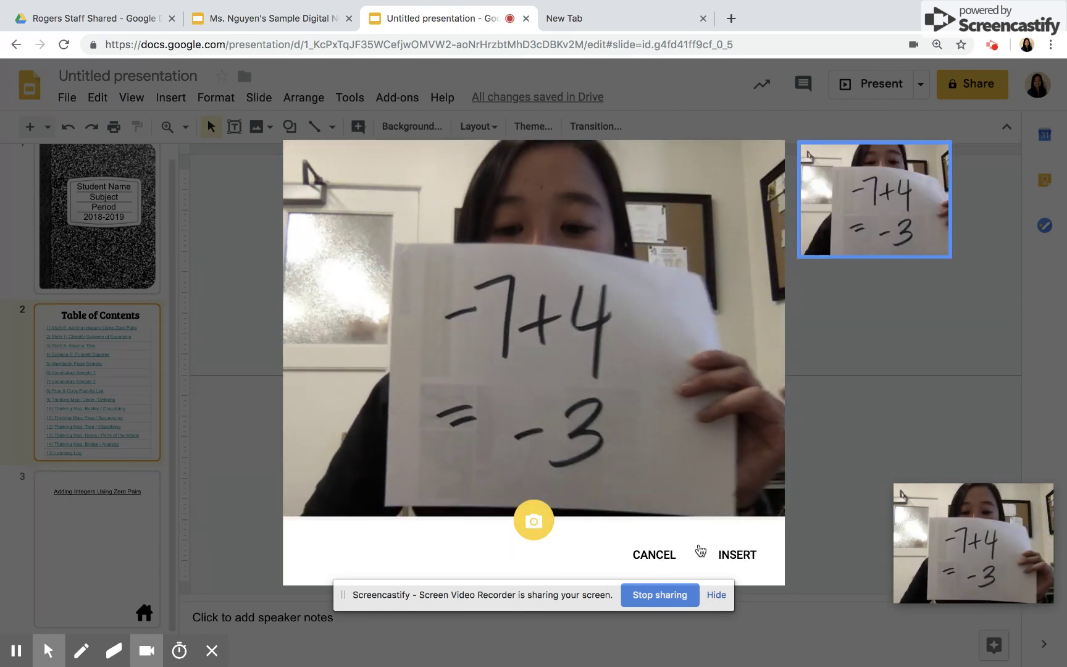
left_click(724, 555)
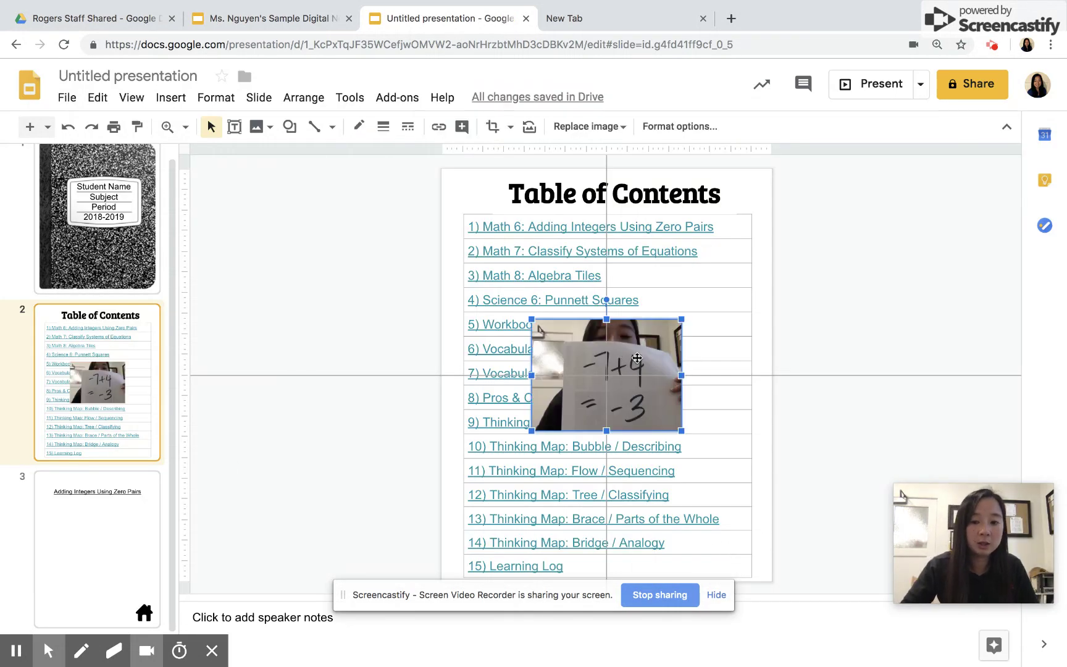
Move the webcam photo off to the left and copy it
left_click_drag(630, 365, 331, 413)
right_click(326, 405)
left_click(407, 148)
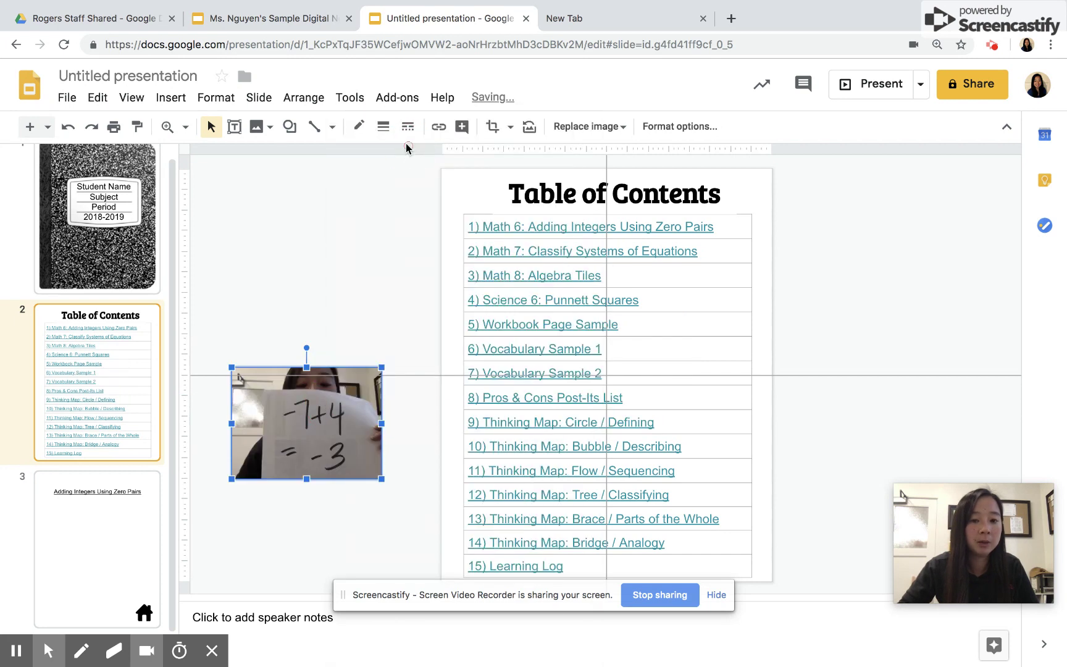
key("Escape")
Paste the photo onto slide 3, centre it lower on the slide, and enlarge it
left_click(112, 493)
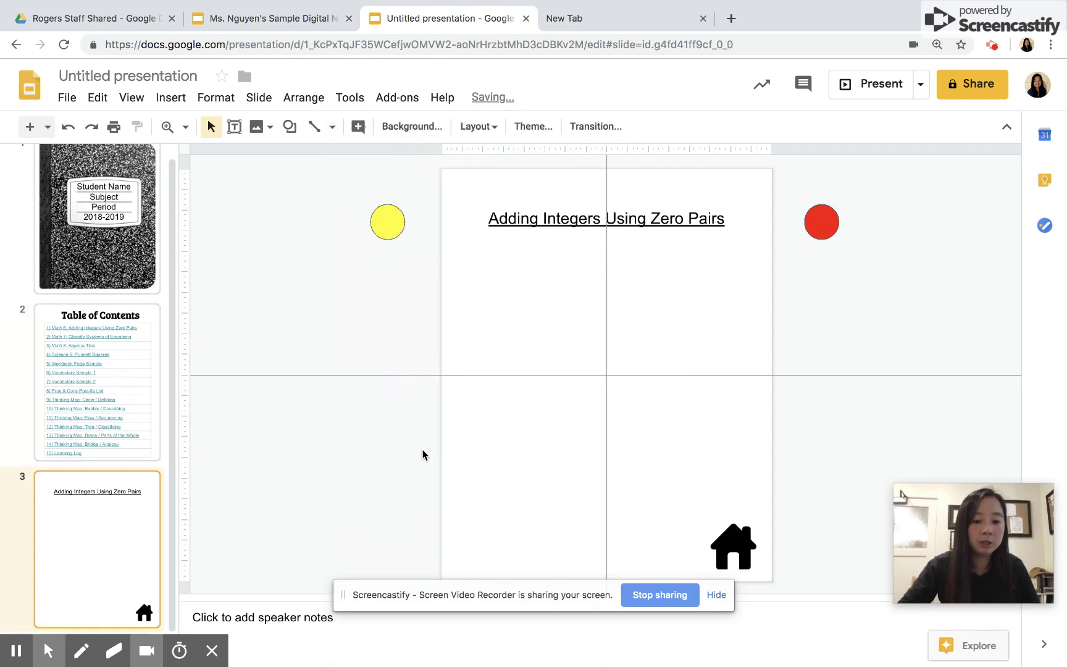
key("ctrl+v")
left_click_drag(333, 416, 551, 407)
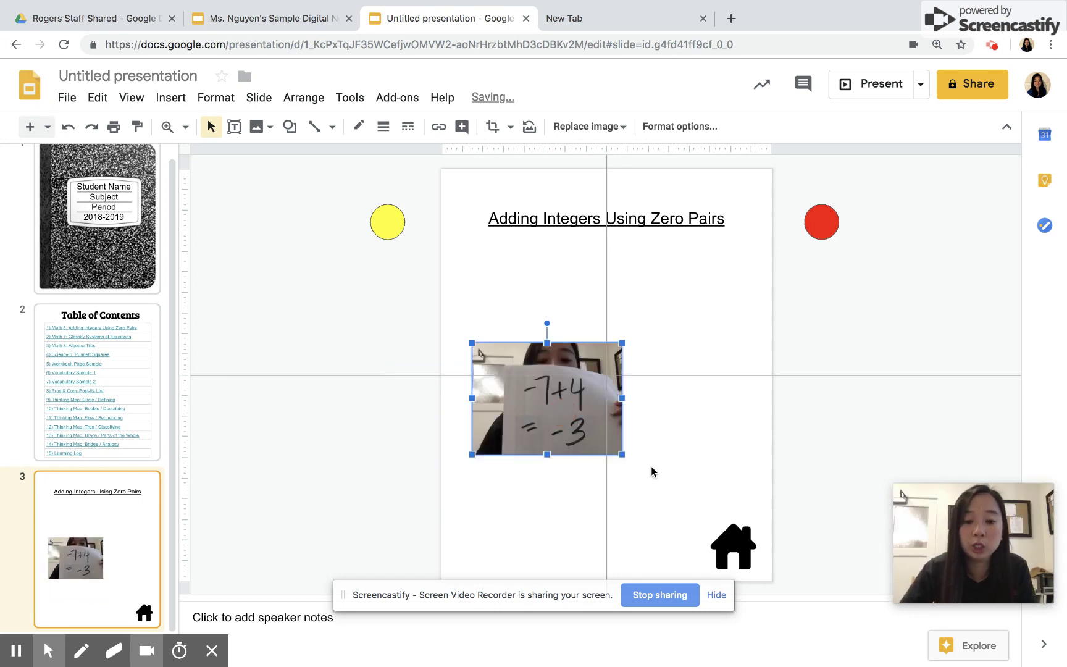
left_click_drag(622, 456, 647, 473)
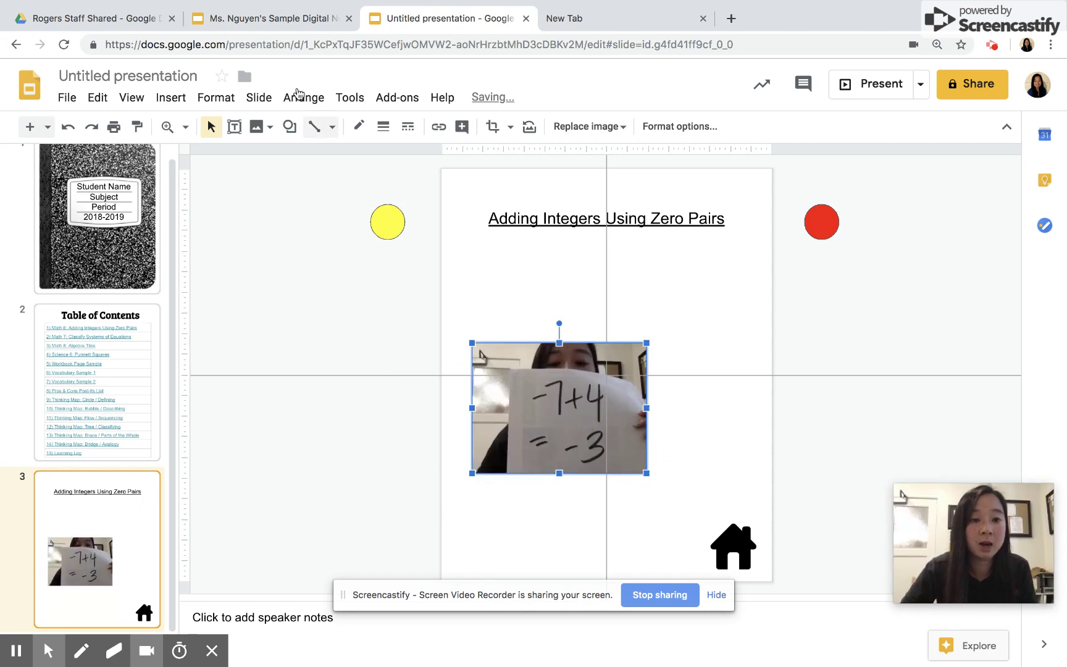
left_click(244, 17)
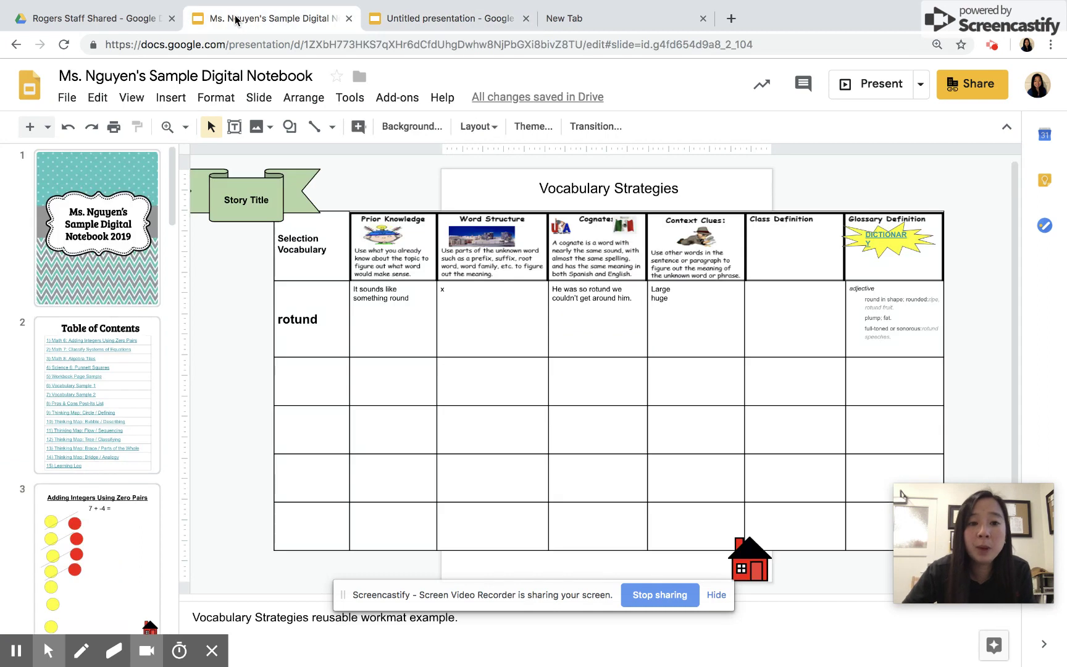
Step through the sample notebook's slides to the Vocabulary Strategies slide
left_click(111, 292)
key("Down")
key("Down")
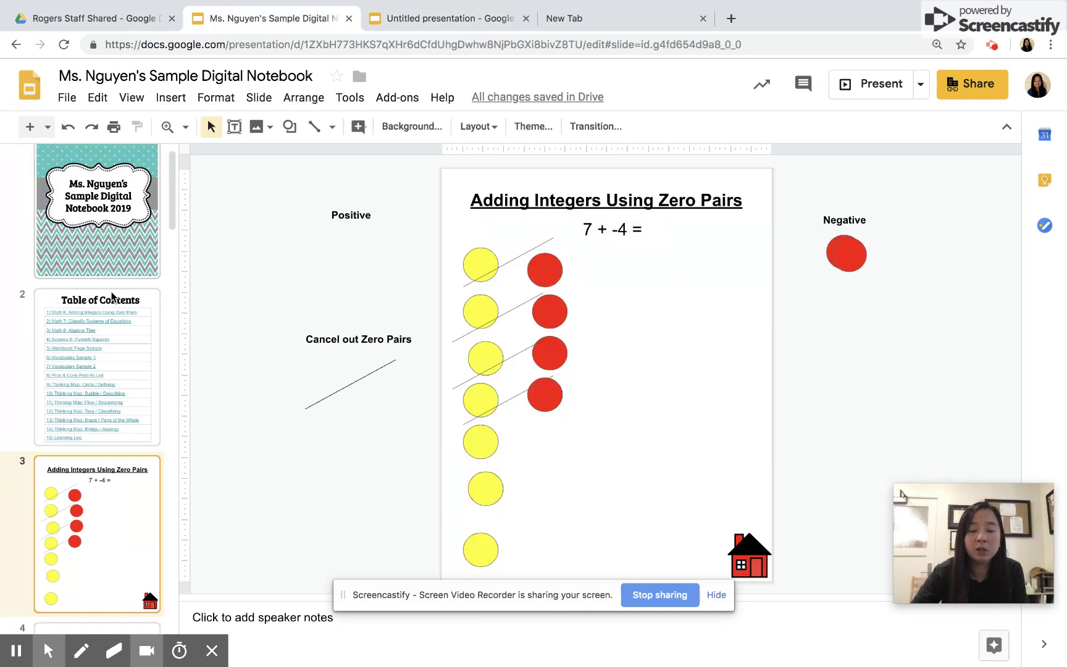
key("Down")
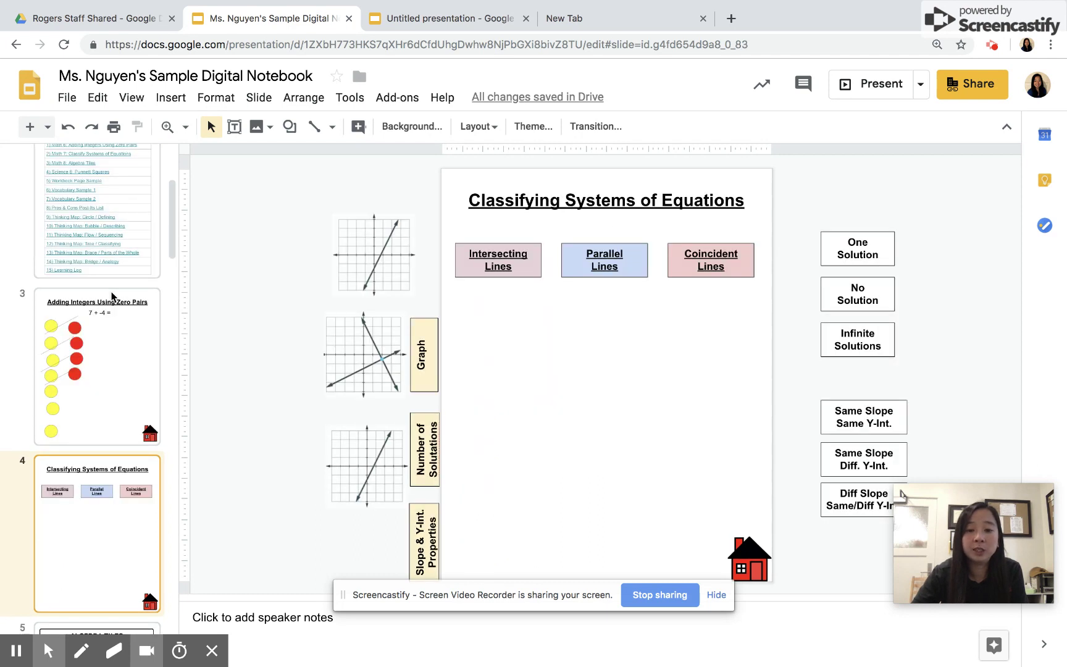
key("Down")
key("Down")
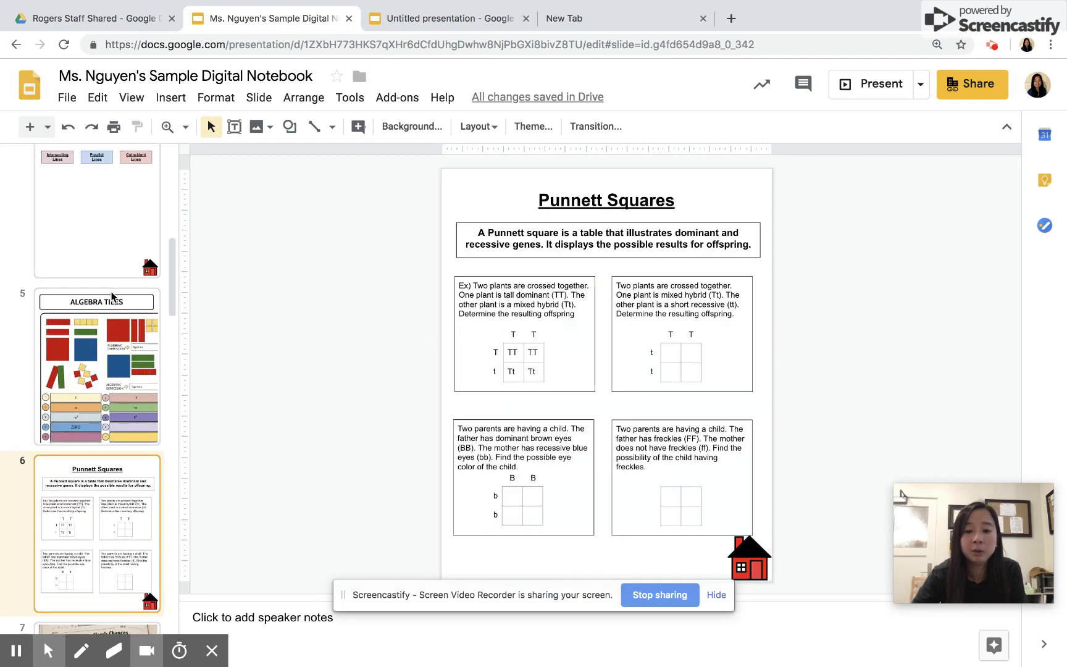
key("Down")
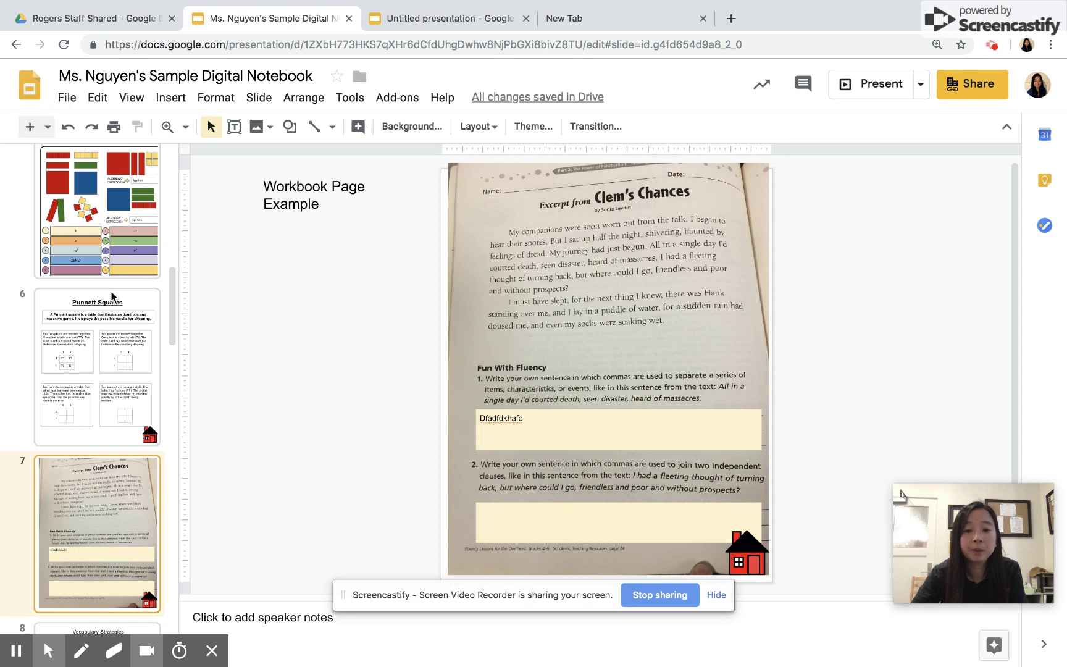
key("Down")
key("Down")
key("Down")
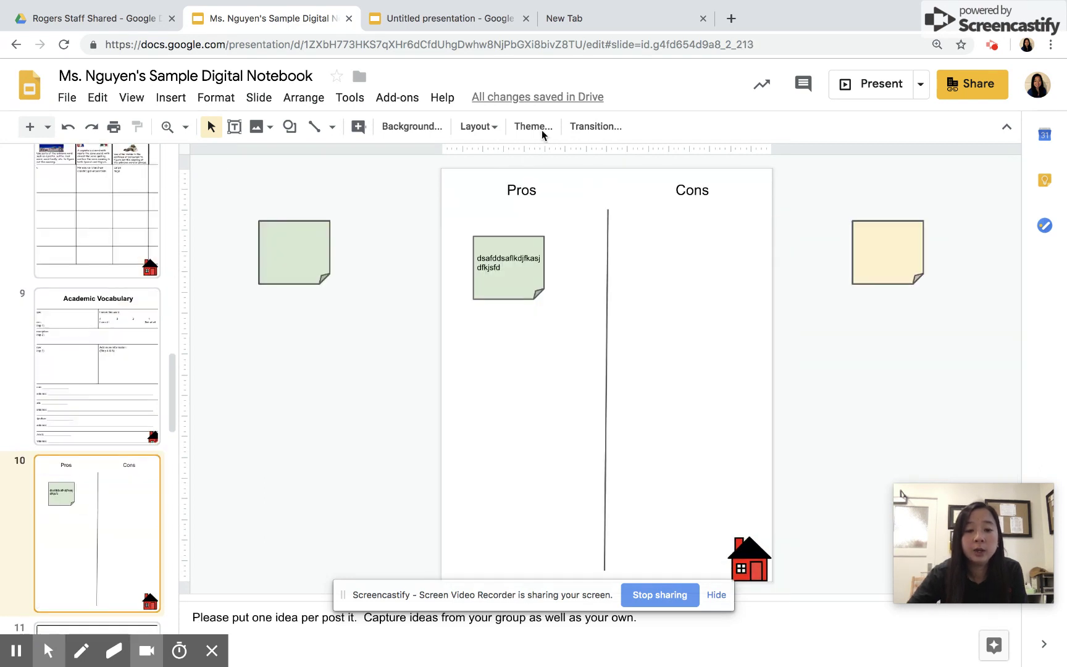
Drag a yellow sticky note into the Cons column, then browse the thinking map slides
left_click_drag(884, 262, 670, 297)
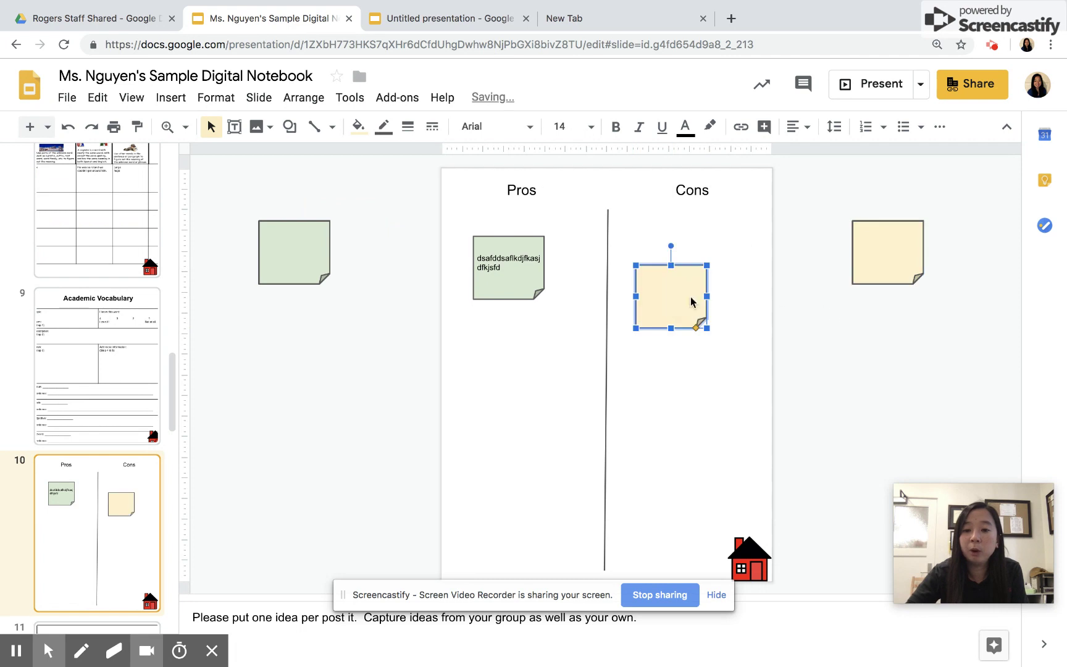
left_click(132, 514)
key("Down")
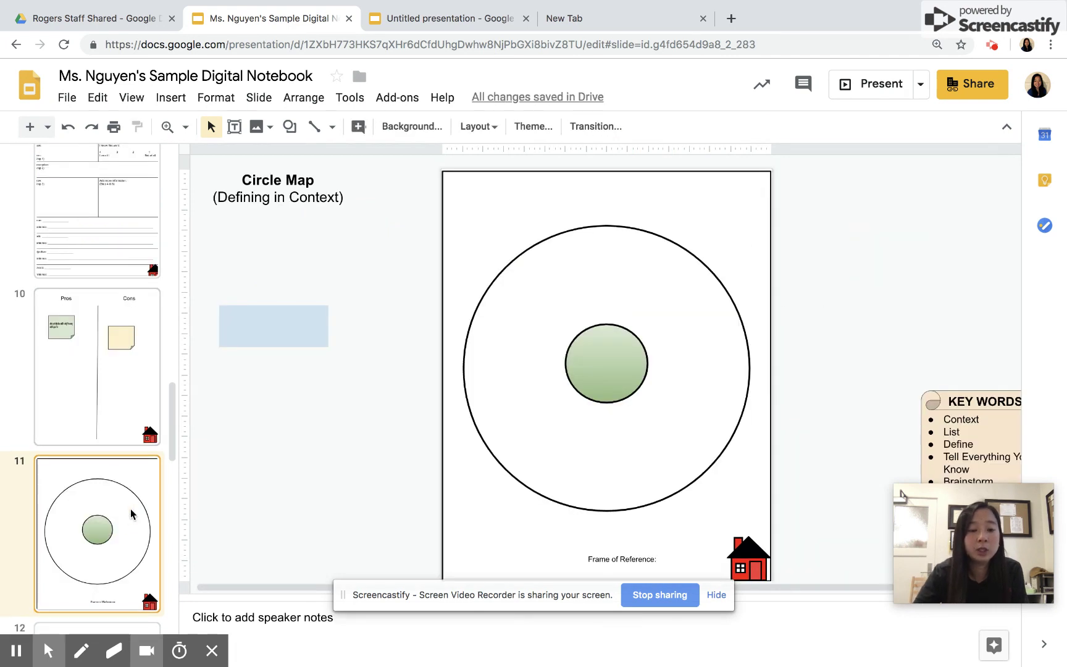
key("Down")
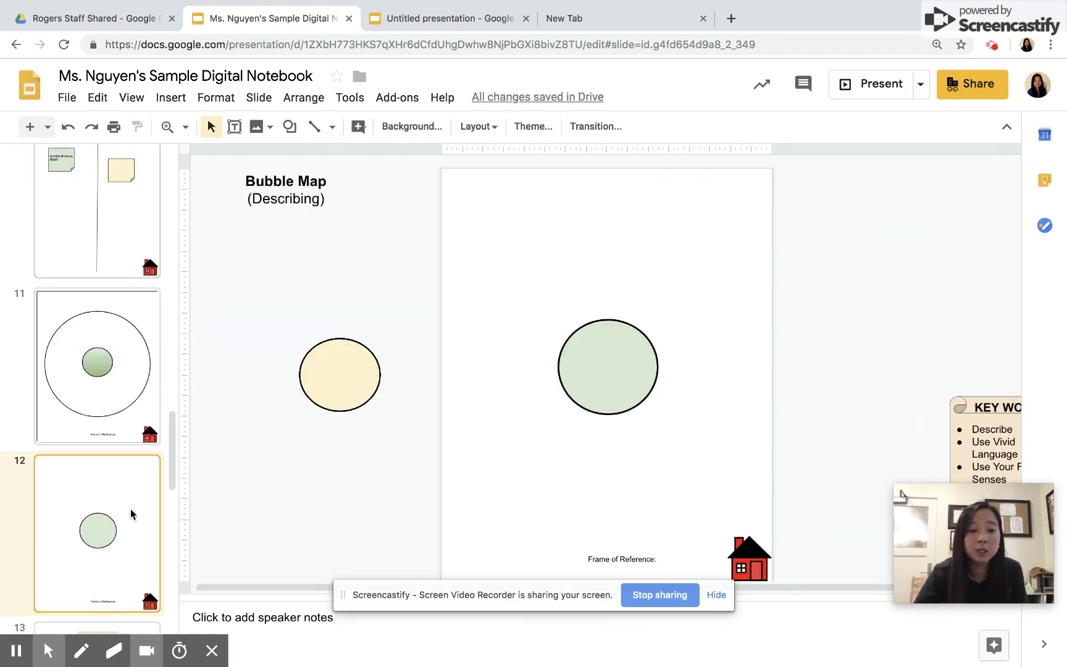
key("Down")
key("Down")
key("Down")
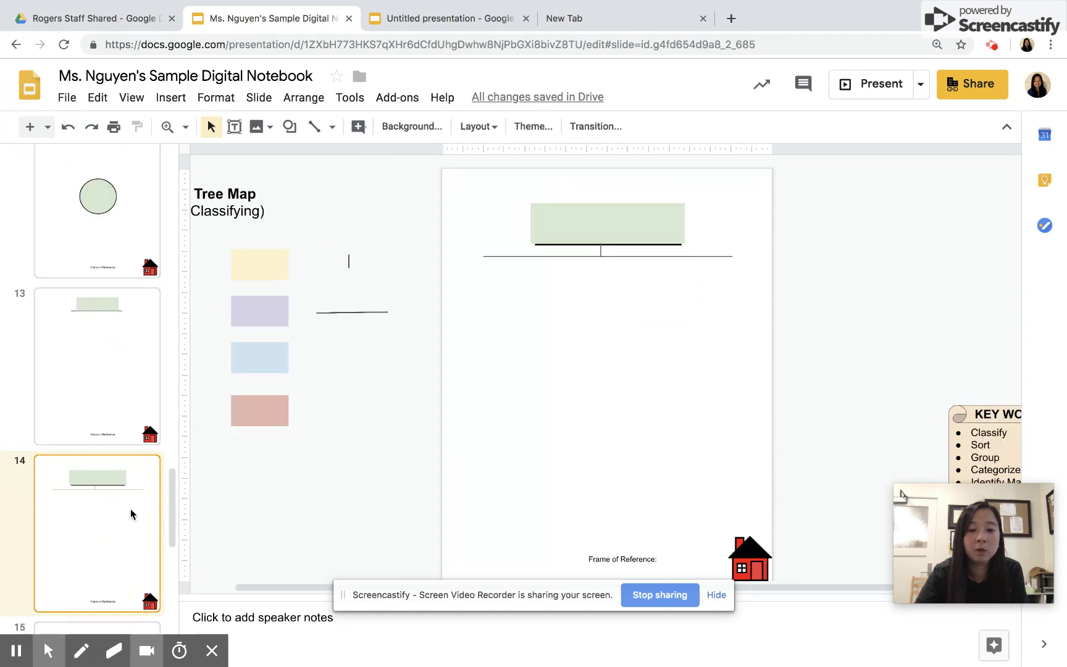
key("Up")
key("Up")
key("Up")
key("Up")
key("Up")
key("Up")
key("Up")
key("Up")
key("Up")
key("Up")
key("Up")
key("Up")
key("Up")
key("Up")
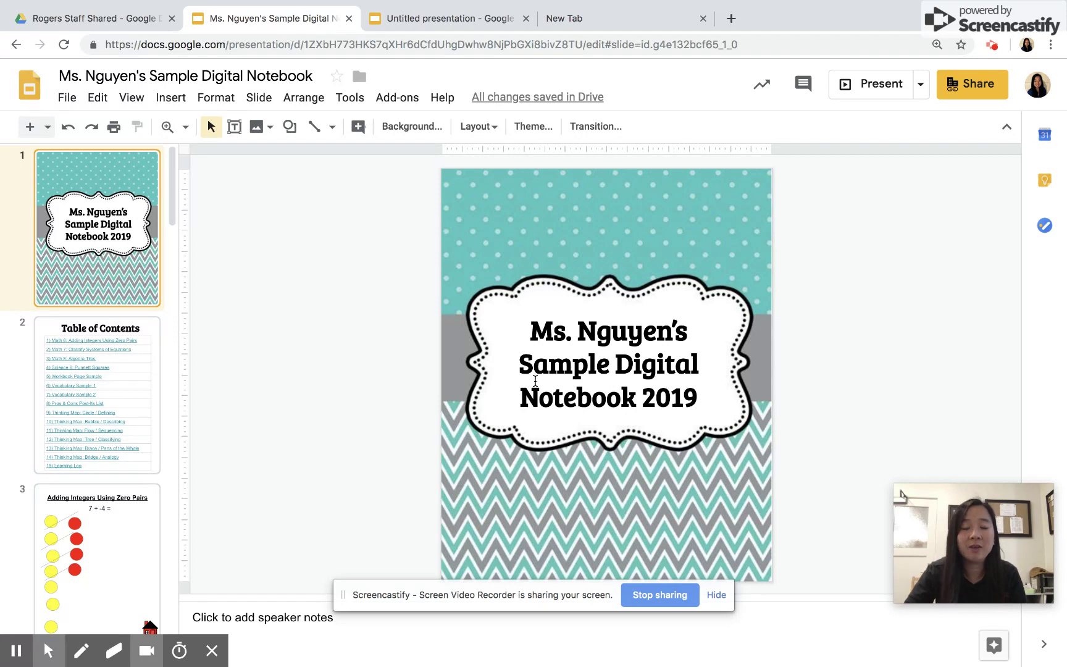
left_click(991, 44)
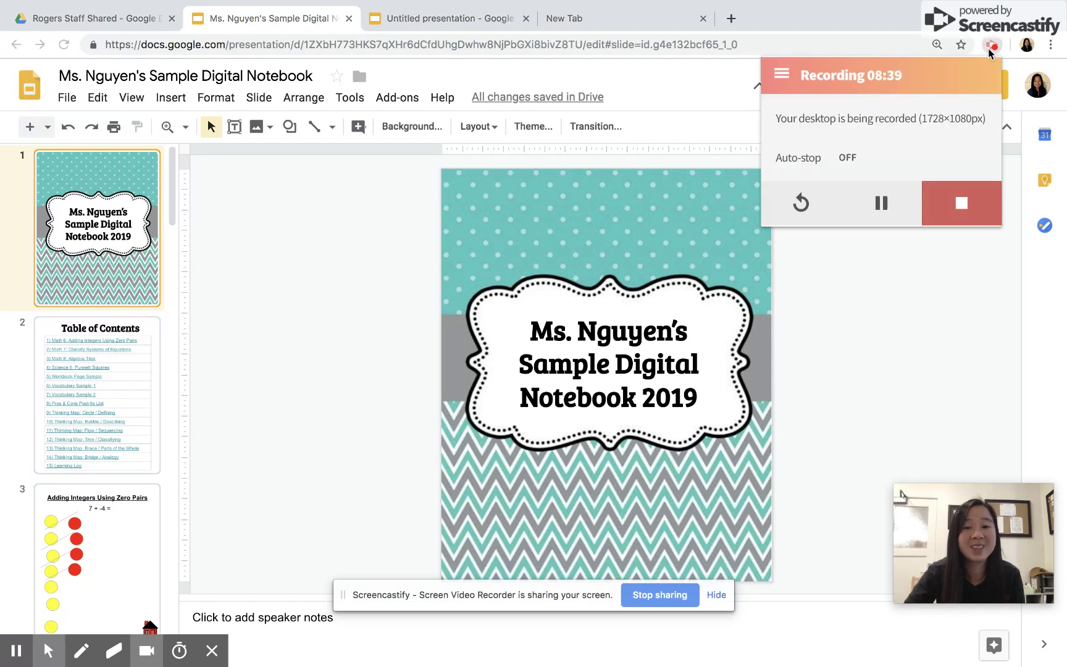